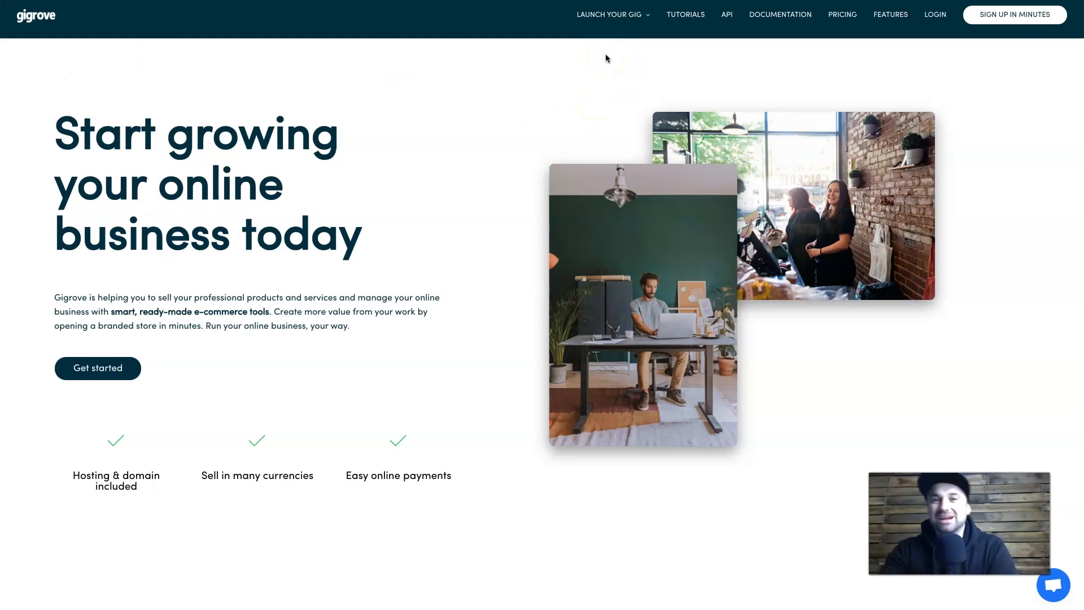
# - Open the Features overview and read through its sections, from E-commerce tools and Manage through Integrations and Branding to Customer area
pyautogui.moveTo(635, 24)
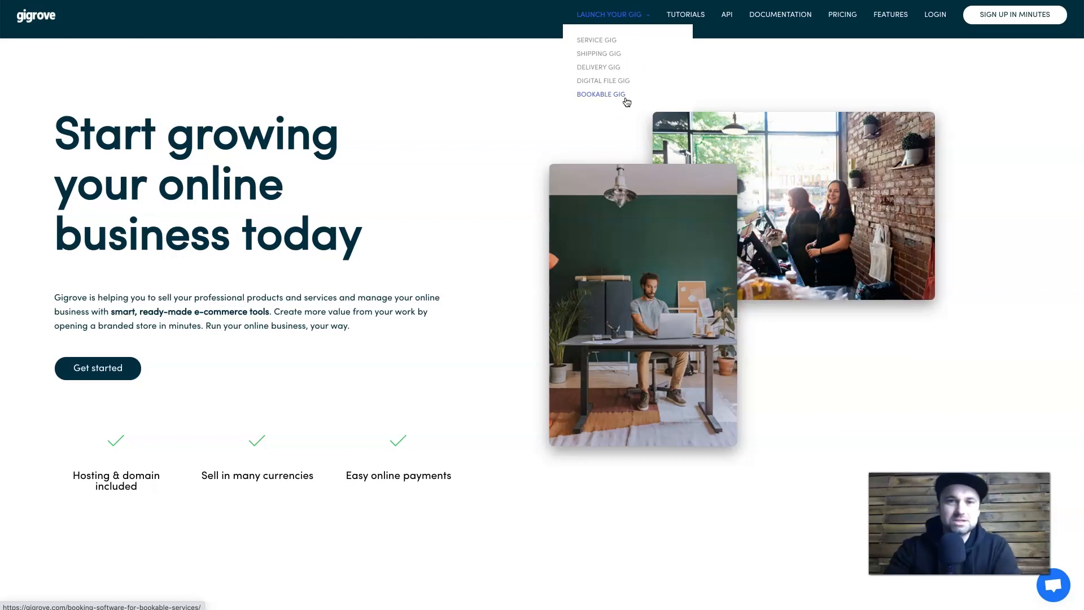
pyautogui.click(890, 14)
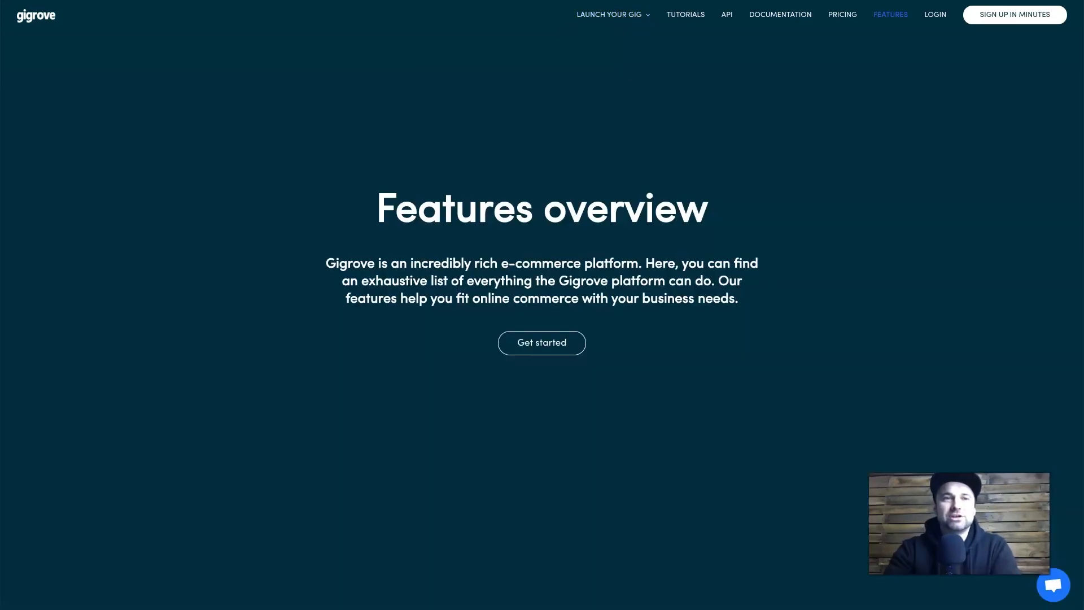
pyautogui.scroll(-8, 524, 338)
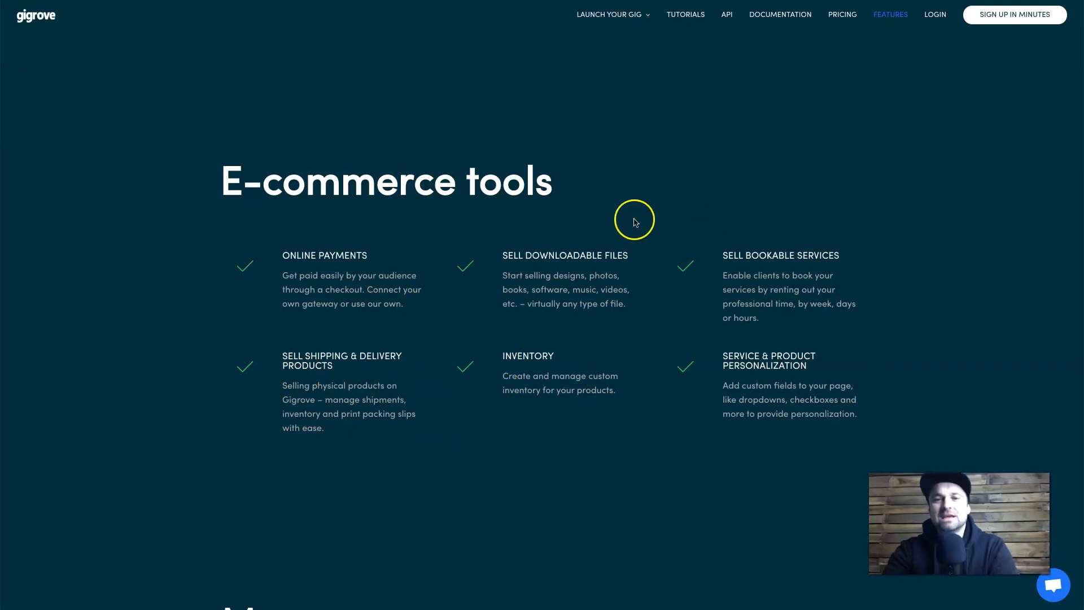
pyautogui.scroll(-7, 620, 346)
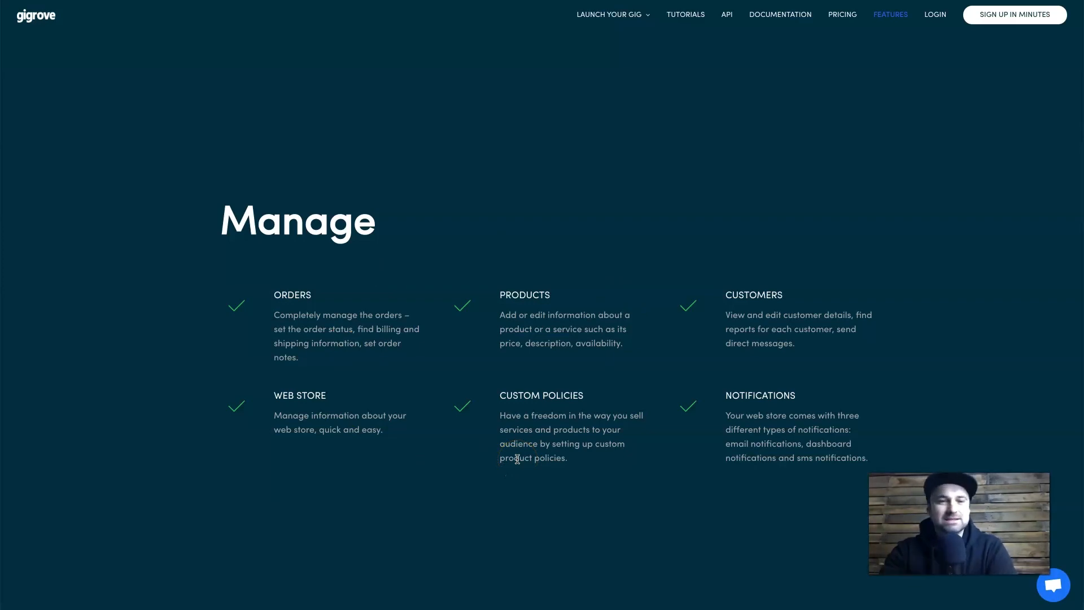
pyautogui.scroll(-8, 517, 459)
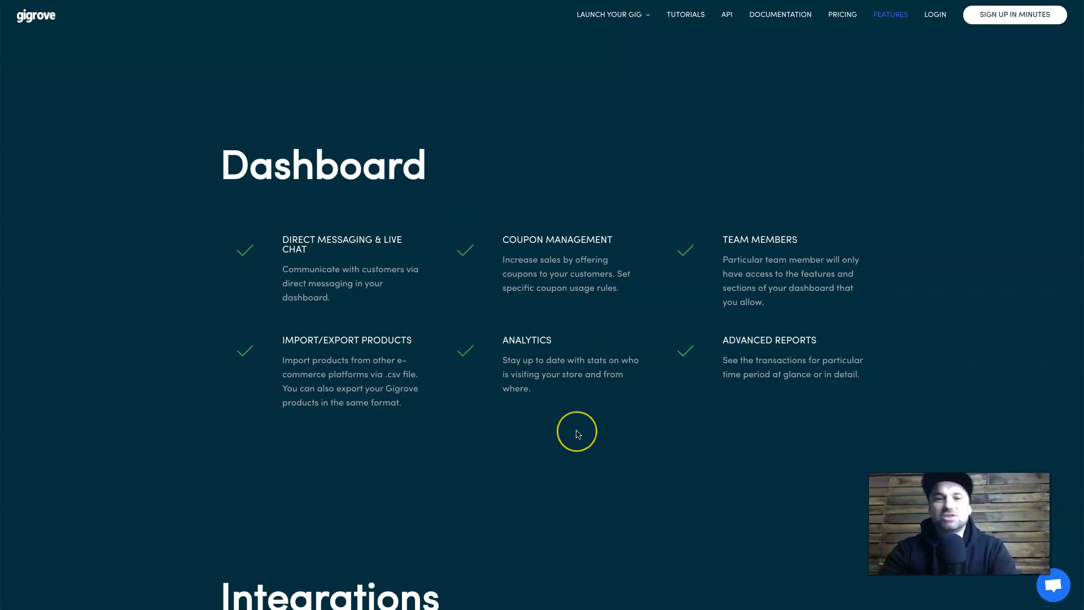
pyautogui.scroll(-1, 576, 434)
pyautogui.scroll(-8, 605, 242)
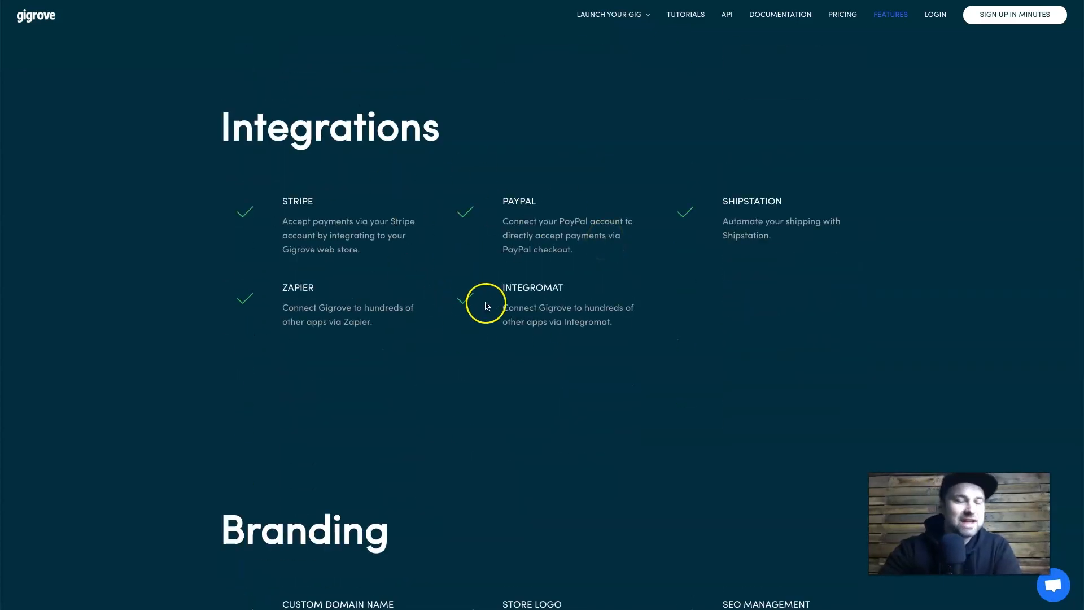
pyautogui.scroll(-1, 527, 316)
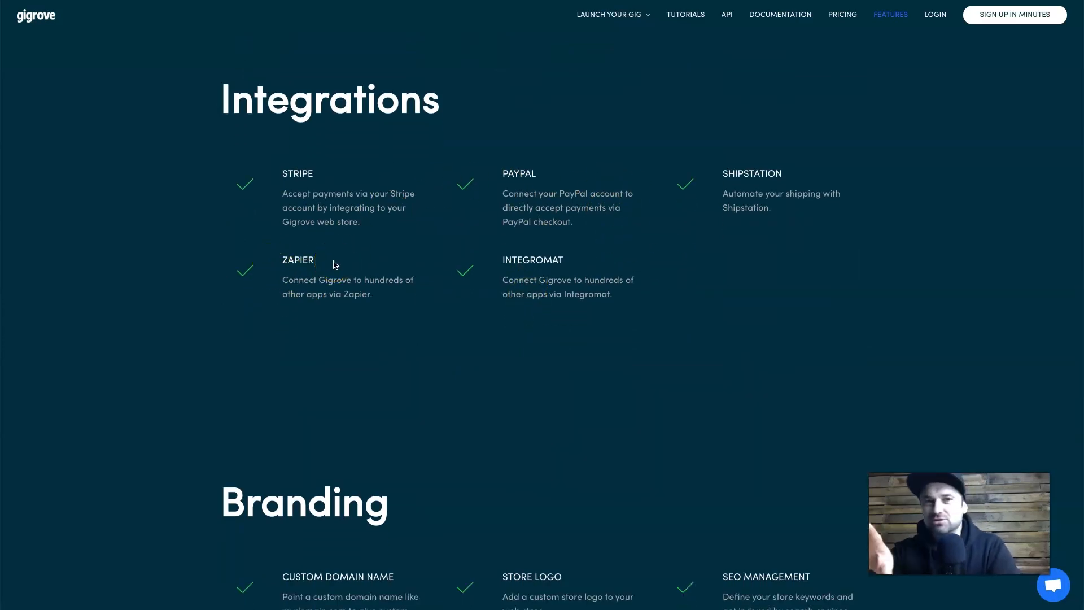
pyautogui.scroll(-3, 334, 264)
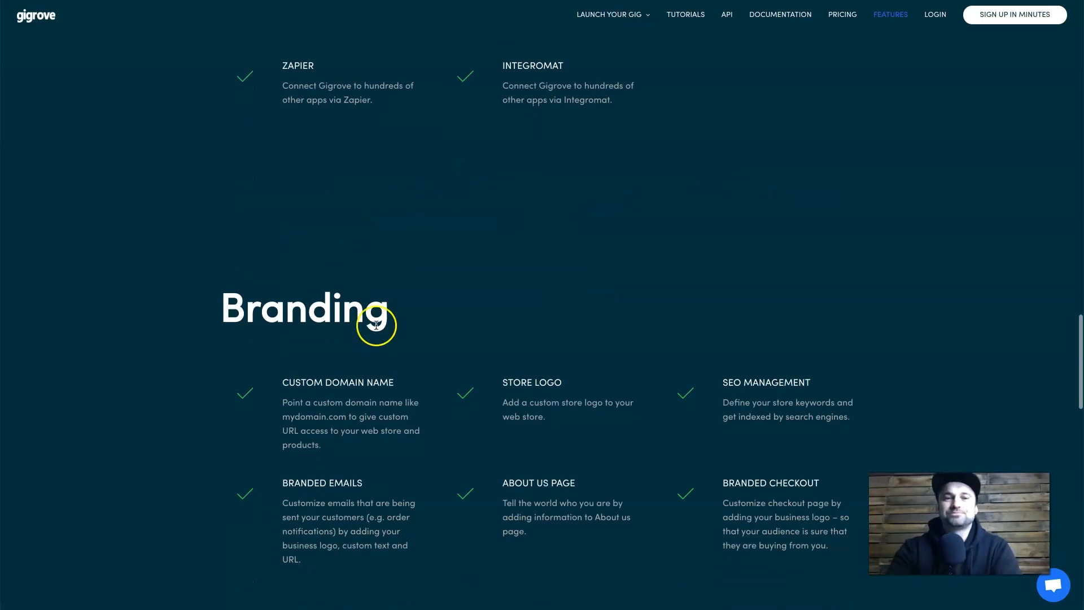
pyautogui.scroll(-2, 375, 325)
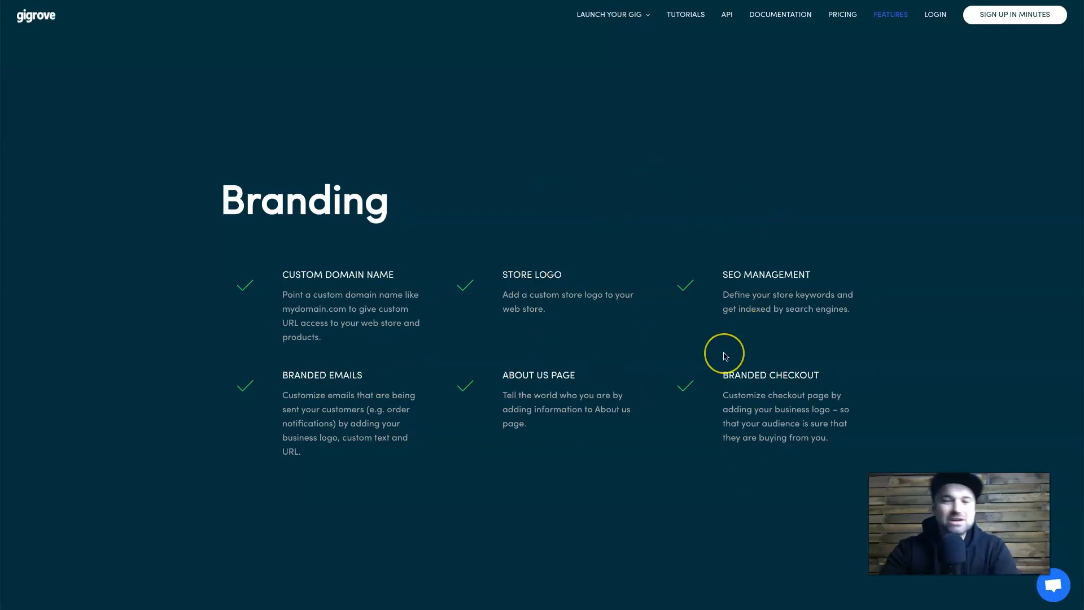
pyautogui.scroll(-8, 723, 353)
pyautogui.scroll(-7, 474, 339)
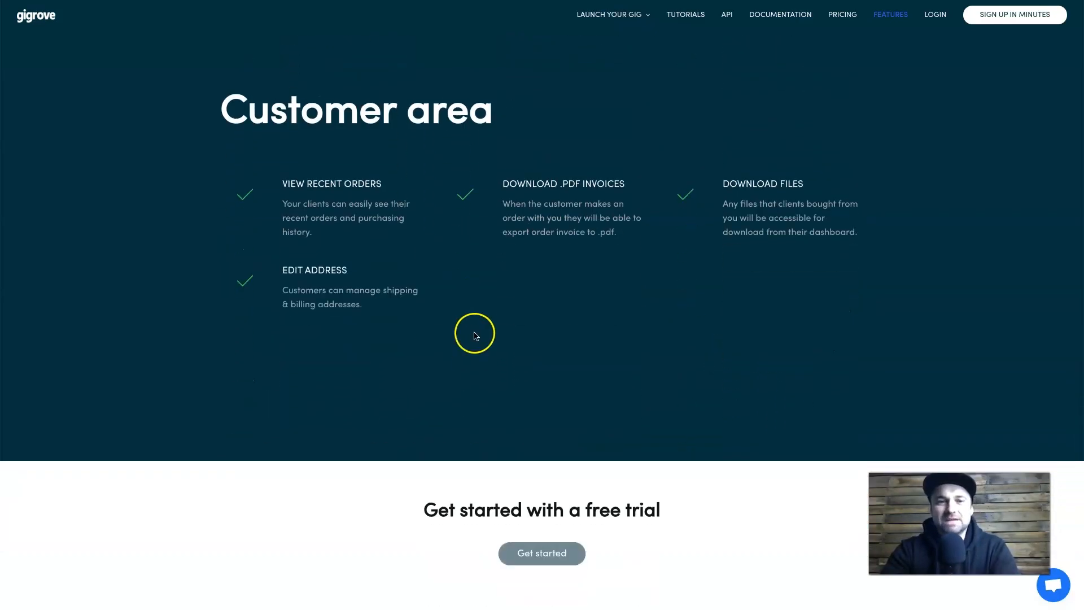
pyautogui.scroll(5, 621, 254)
pyautogui.scroll(20, 656, 218)
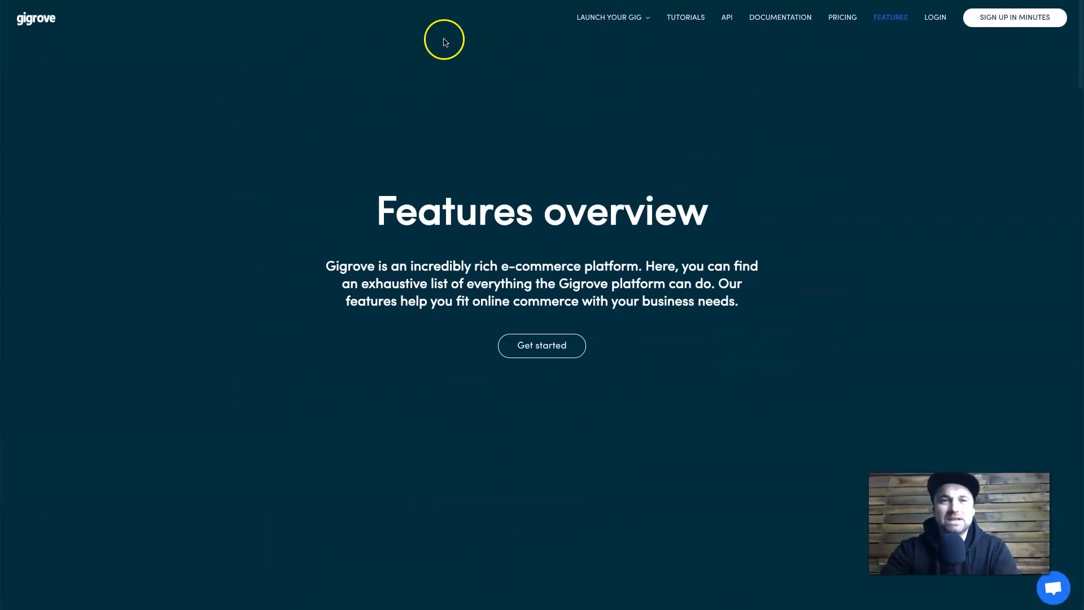
# - Switch to the pricing page and compare the Basic and Premium plans, including the transaction fee note
pyautogui.hotkey('ctrl', 'Tab')
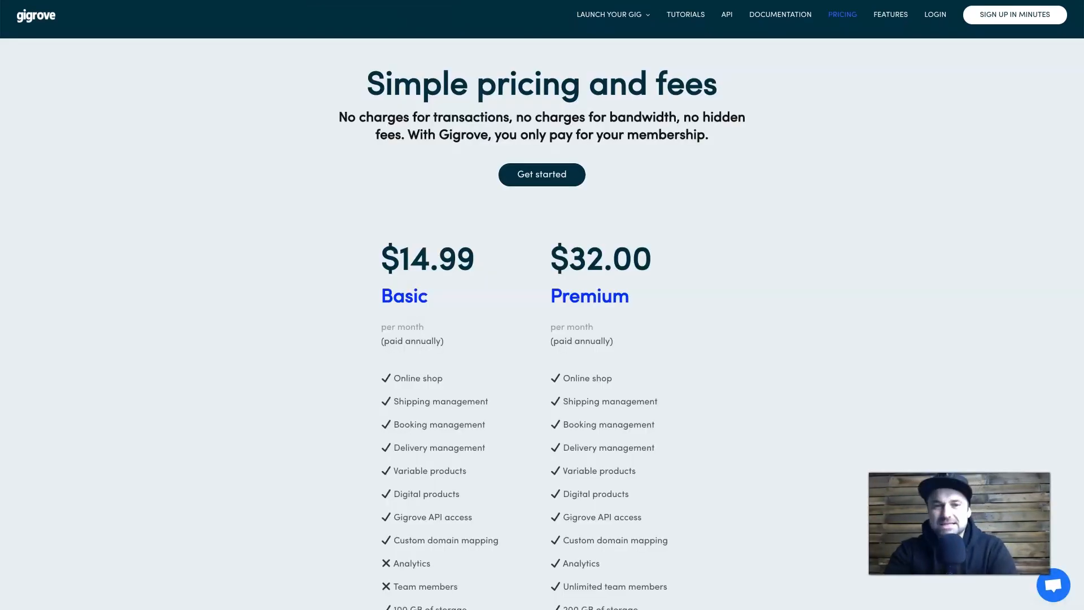
pyautogui.scroll(-2, 377, 544)
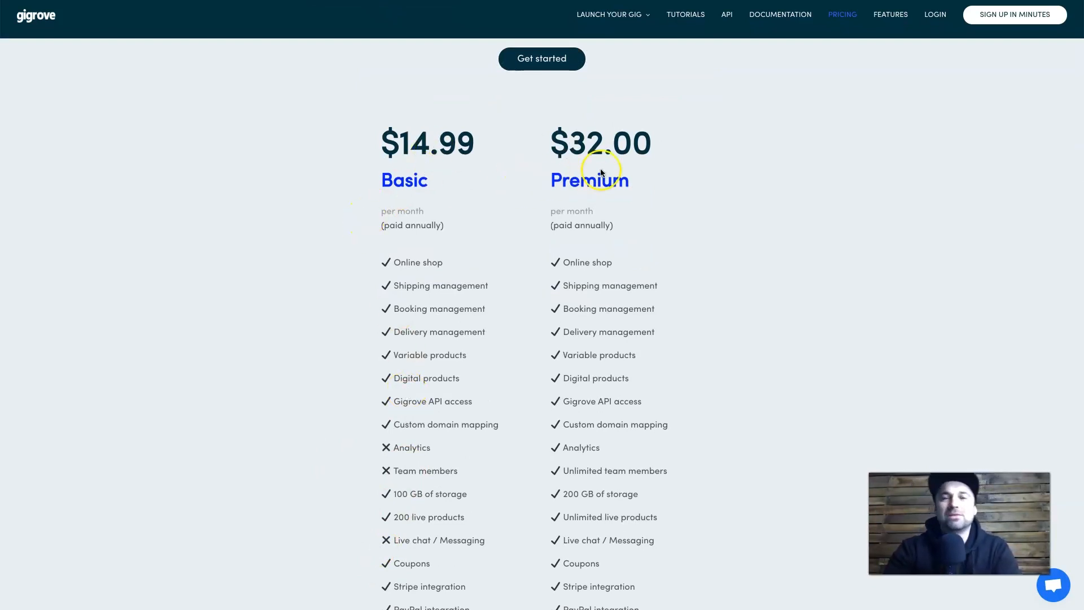
pyautogui.scroll(-4, 628, 282)
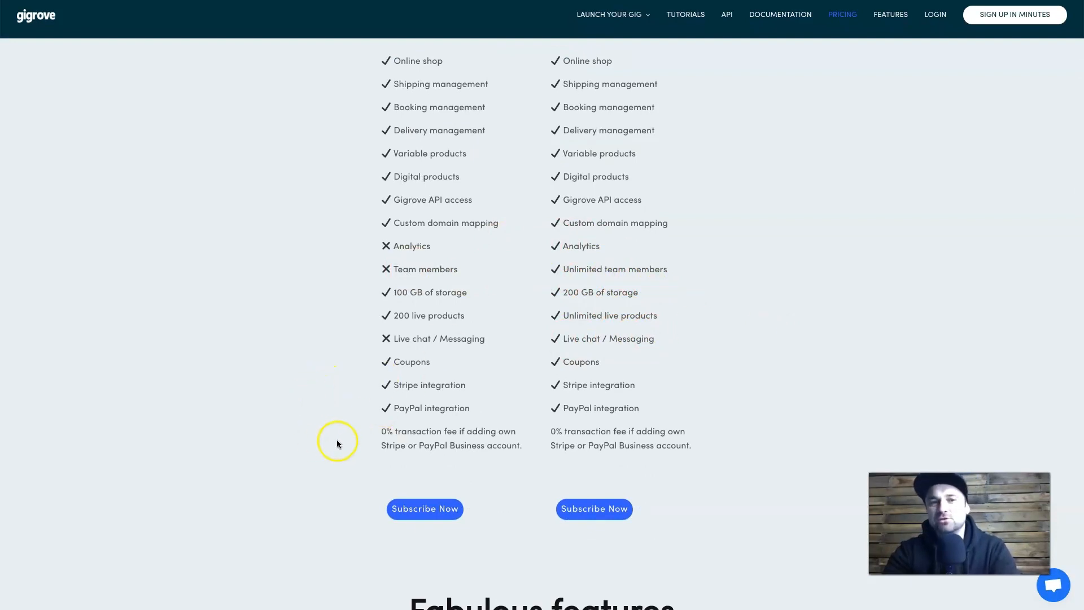
pyautogui.moveTo(379, 435); pyautogui.dragTo(502, 450)
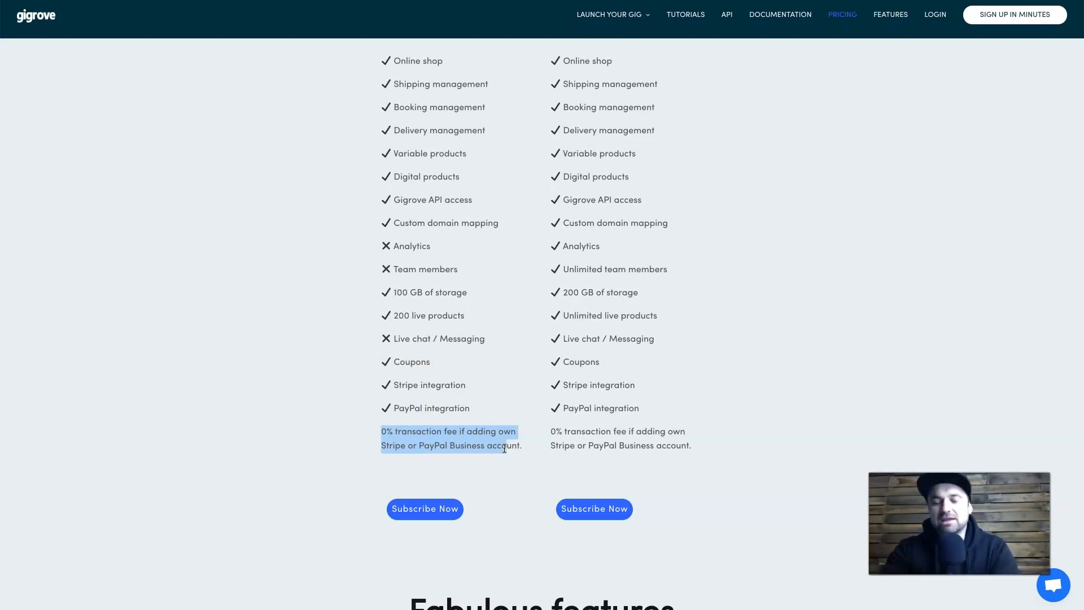
pyautogui.click(504, 449)
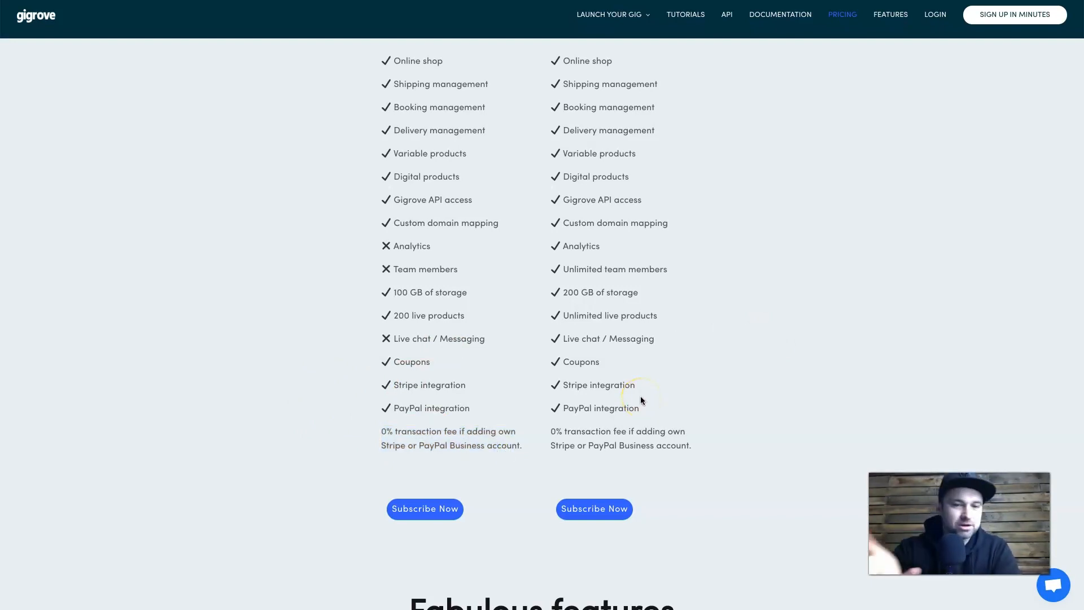
pyautogui.scroll(5, 641, 399)
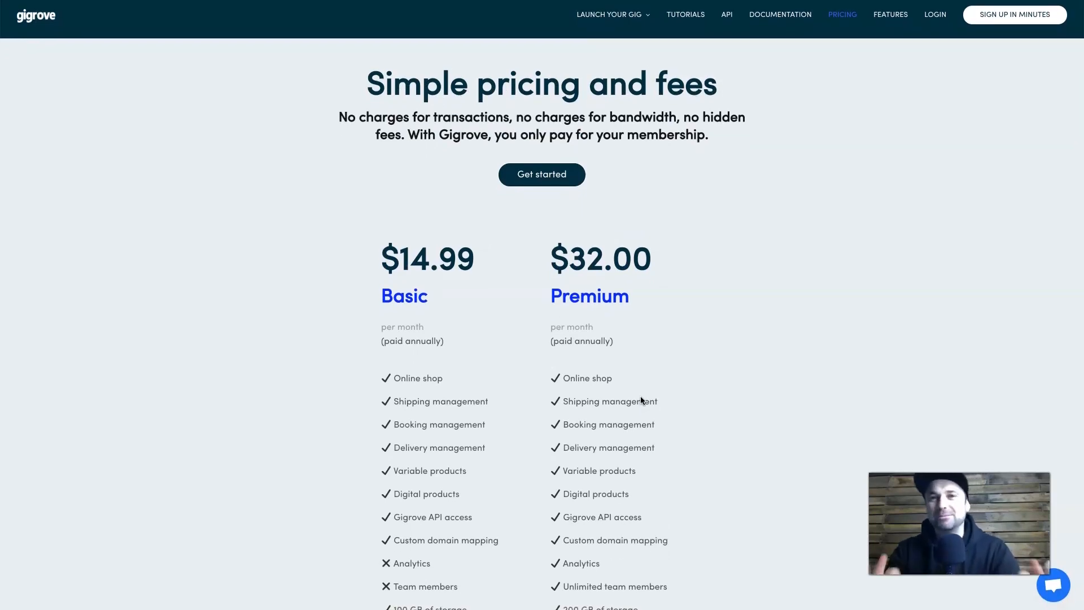
# - Switch to the AppSumo deal page for Gigrove and compare the Single, Double and Multiple code plans
pyautogui.click(663, 368)
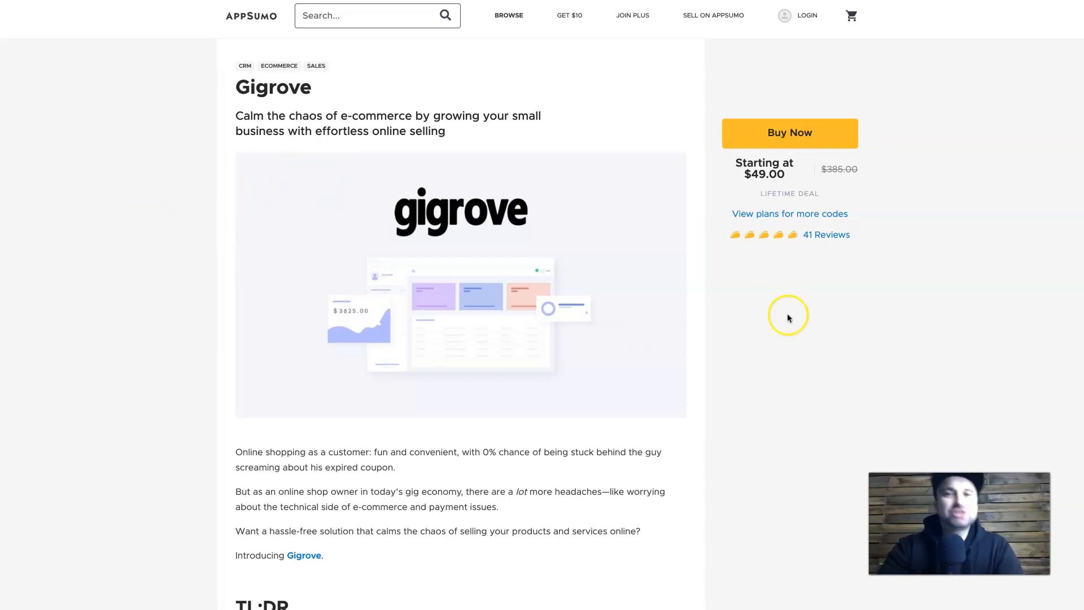
pyautogui.scroll(-20, 793, 345)
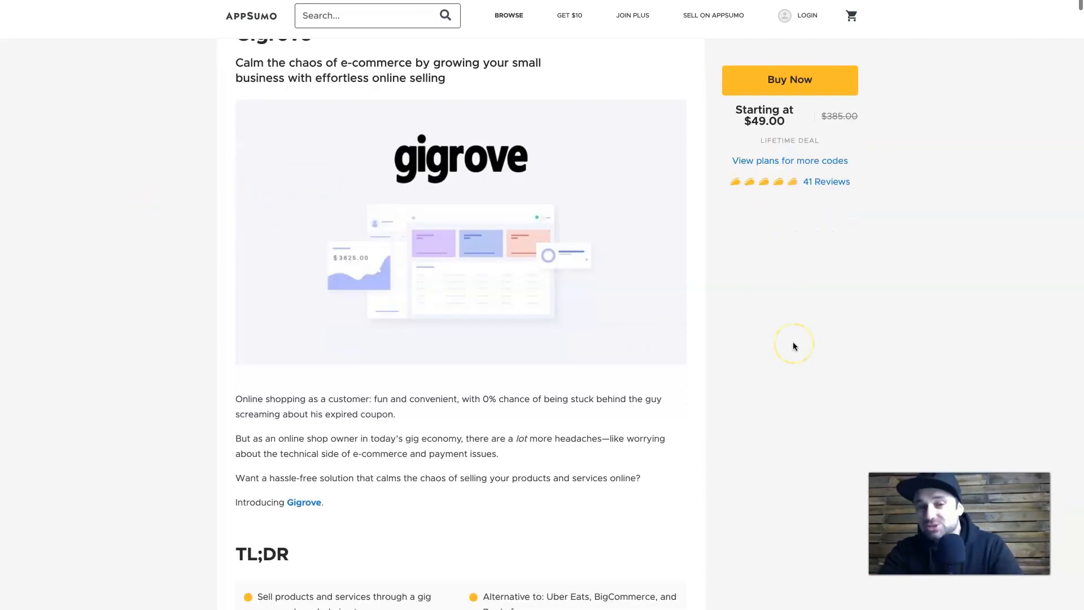
pyautogui.scroll(5, 793, 346)
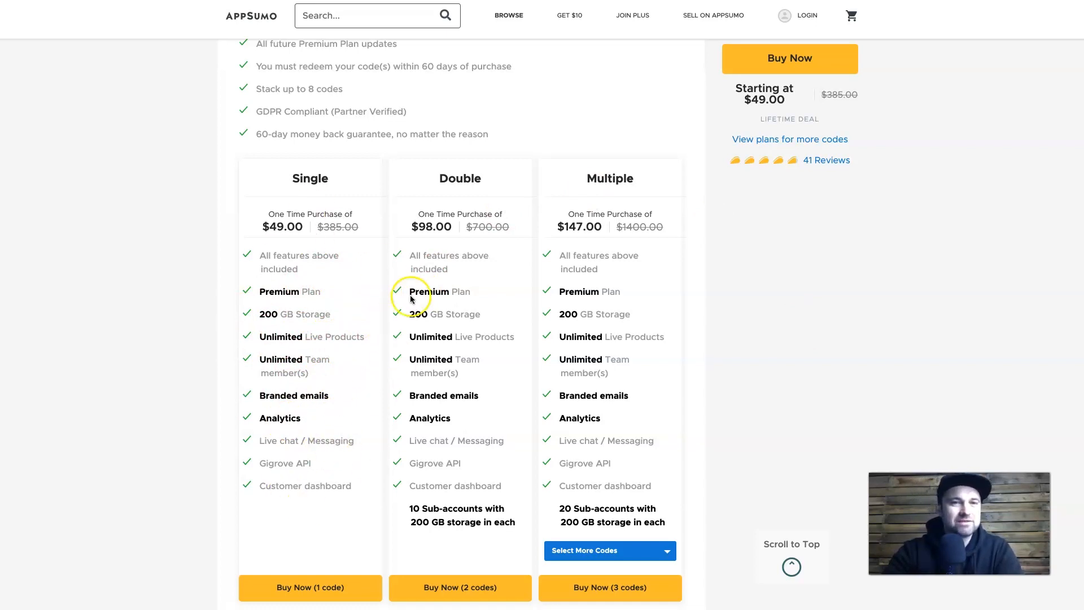
pyautogui.scroll(3, 409, 293)
pyautogui.click(298, 241)
pyautogui.moveTo(298, 241); pyautogui.dragTo(404, 241)
pyautogui.scroll(-4, 404, 241)
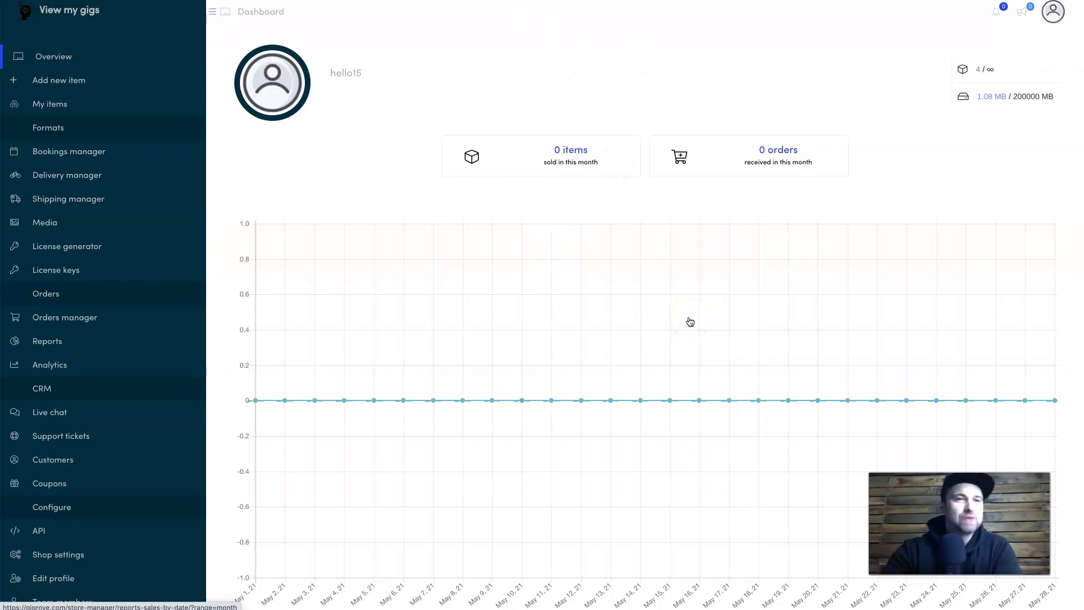
# - Open the public Mind Craft store from the Gigrove dashboard in a new tab and examine its Chat Now contact form
pyautogui.rightClick(70, 15)
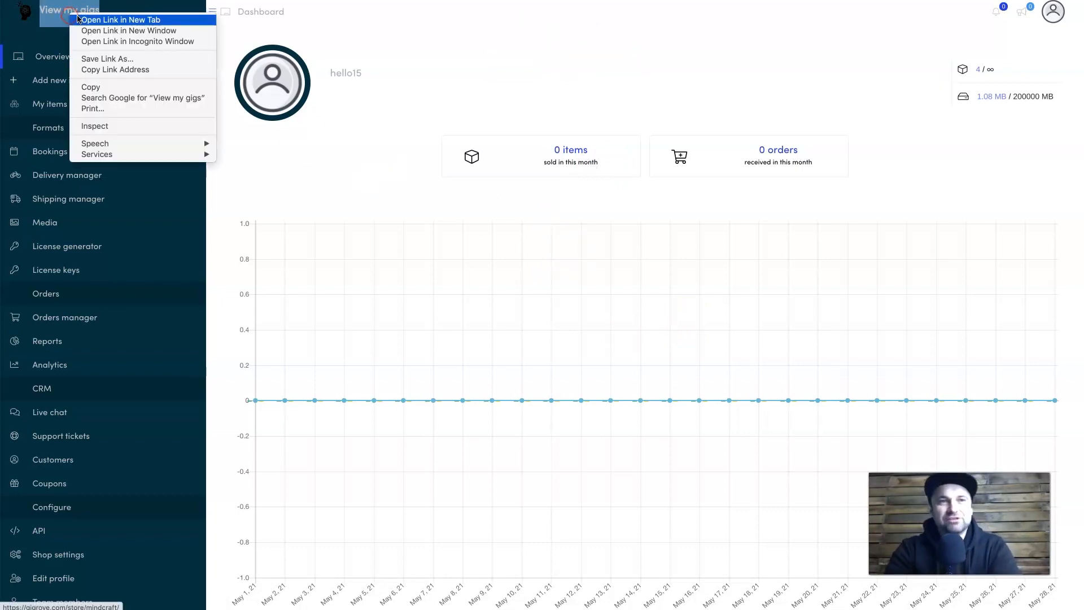
pyautogui.click(275, 34)
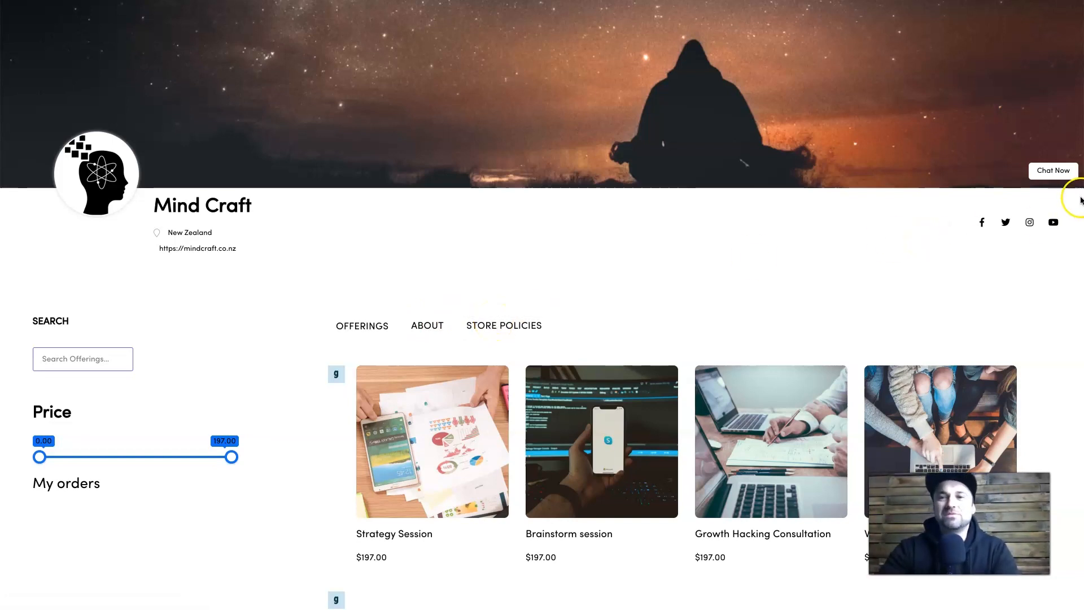
pyautogui.click(1049, 170)
pyautogui.click(1012, 435)
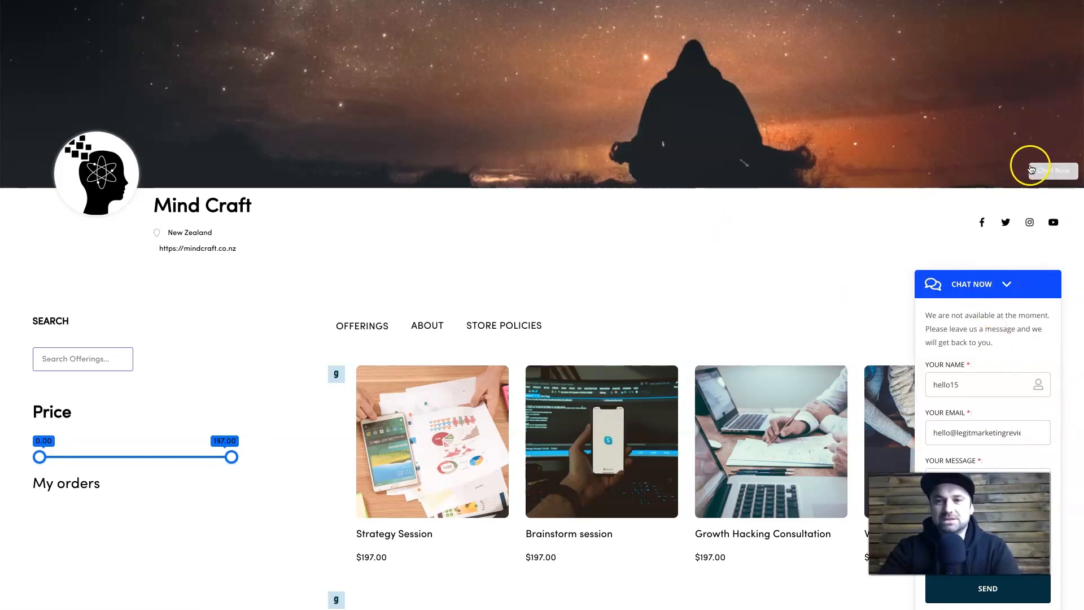
pyautogui.click(861, 212)
pyautogui.click(1006, 284)
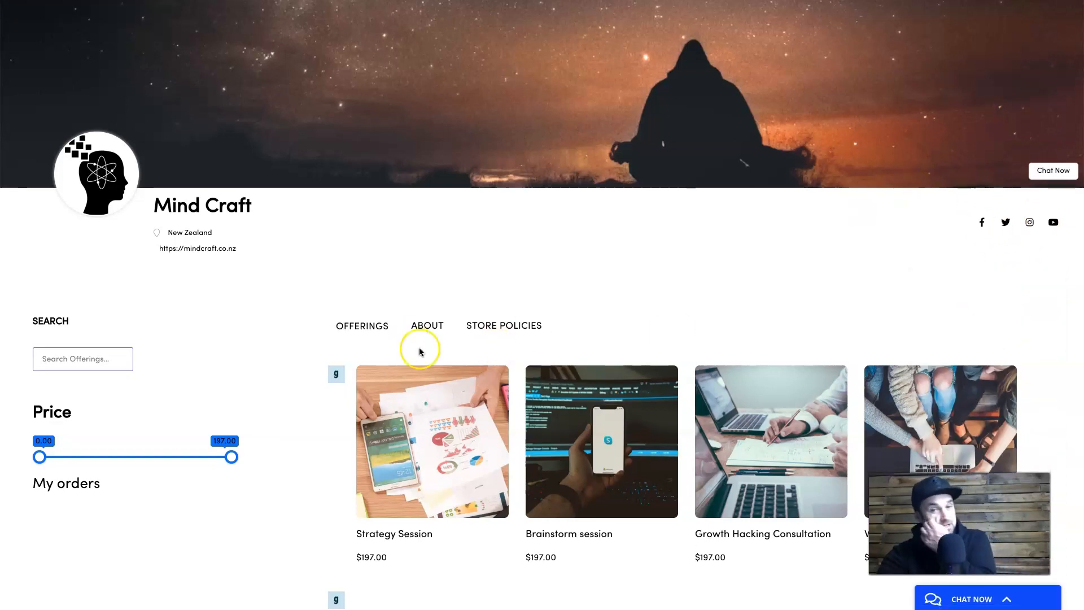
# - Try the price filter on the store page and open the Strategy Session offering
pyautogui.scroll(-2, 410, 342)
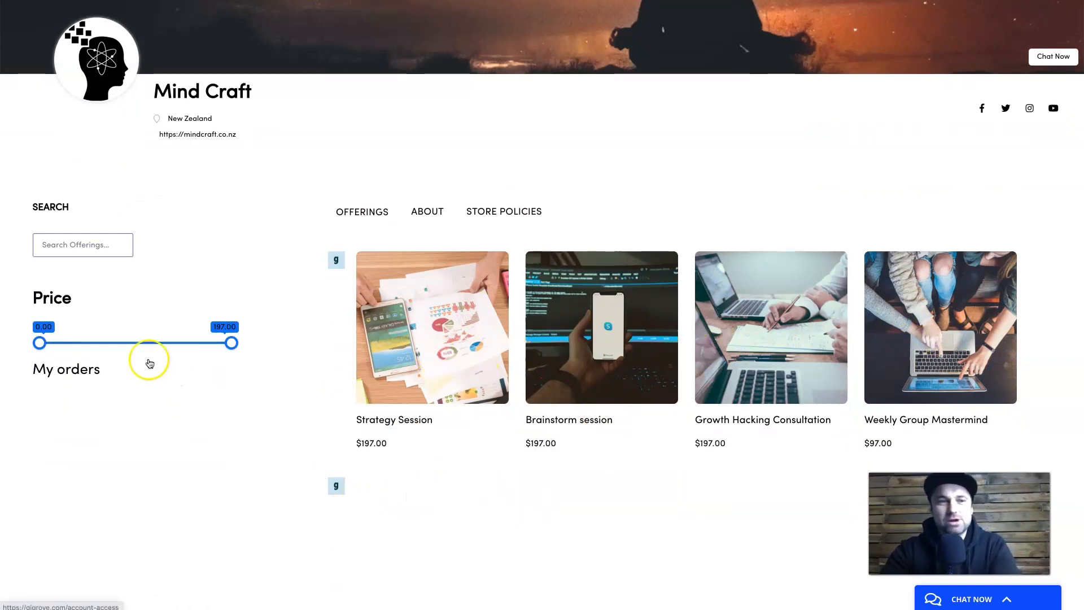
pyautogui.moveTo(39, 342)
pyautogui.mouseDown()
pyautogui.moveTo(170, 352)
pyautogui.moveTo(35, 353)
pyautogui.moveTo(177, 350)
pyautogui.moveTo(24, 343)
pyautogui.mouseUp()
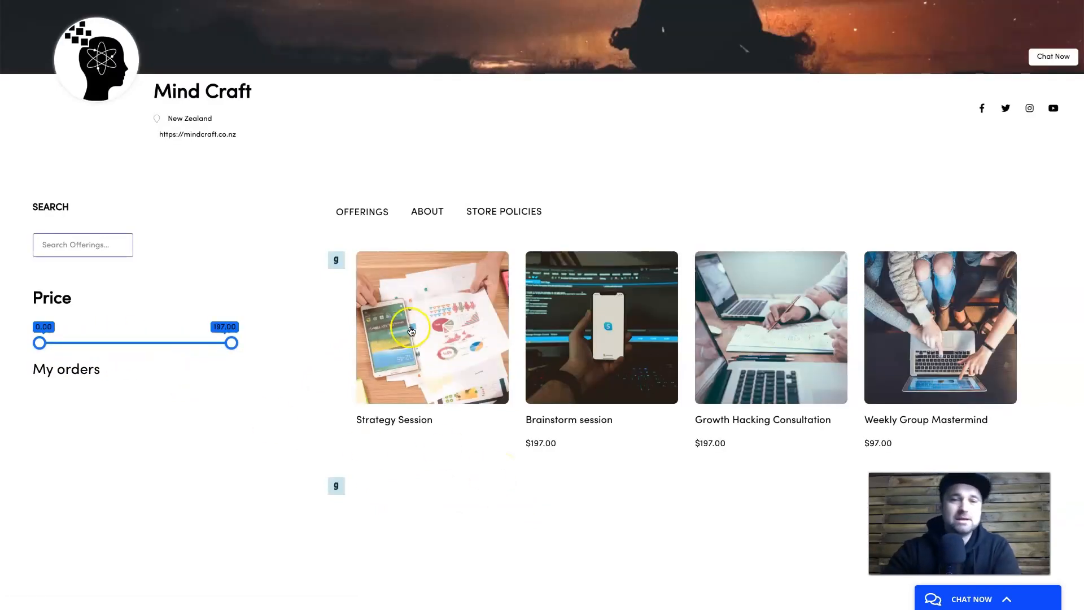
pyautogui.click(411, 381)
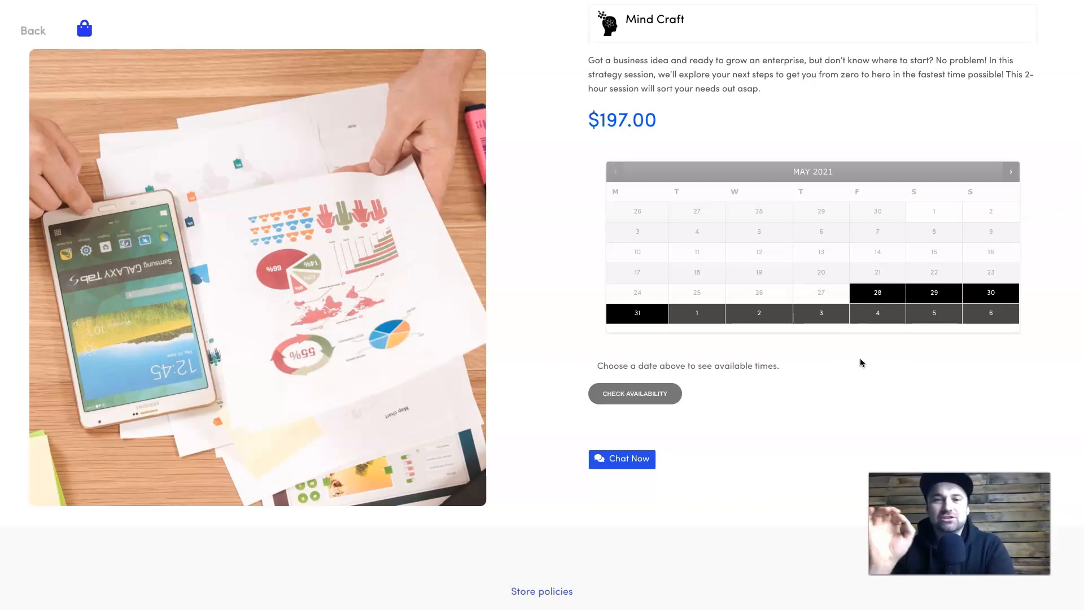
# - Book the Strategy Session for June 2 at 1:00 pm and add it to the cart
pyautogui.click(770, 322)
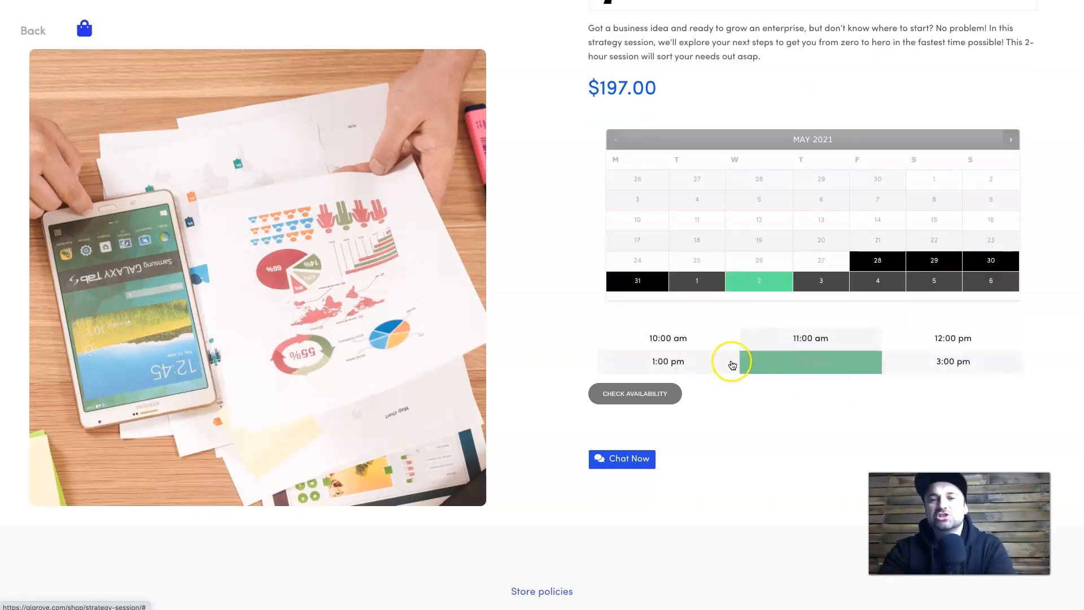
pyautogui.click(699, 363)
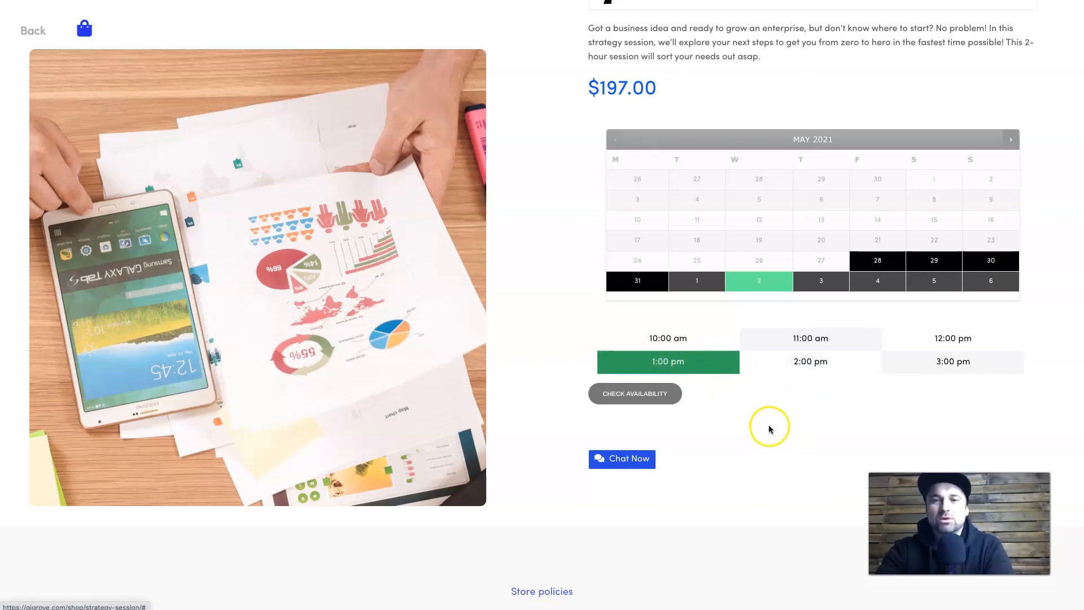
pyautogui.click(634, 393)
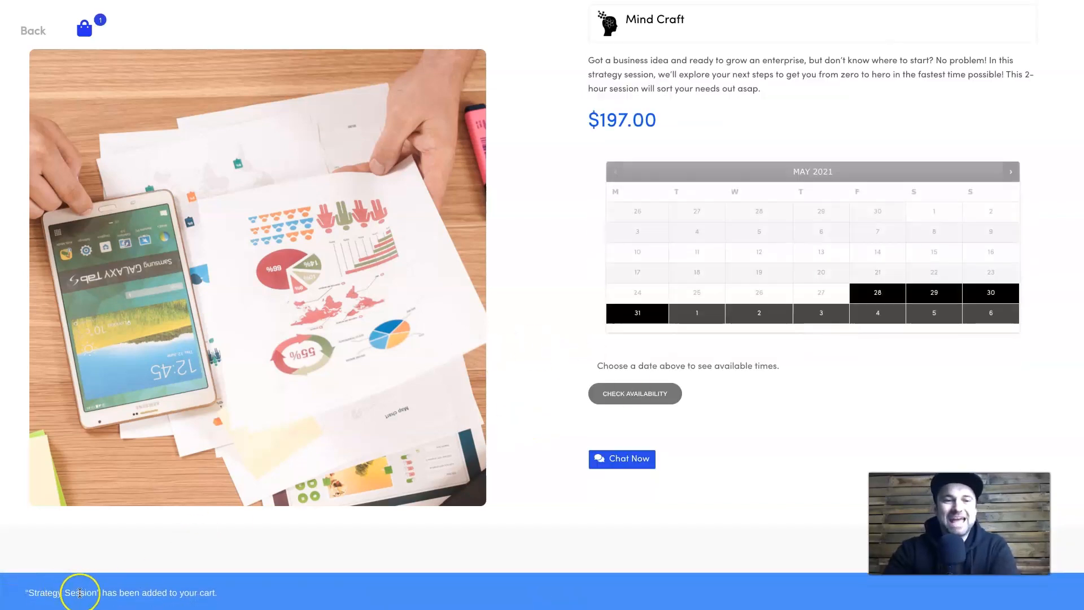
# - Review the booking date and time in the shopping cart and proceed to checkout
pyautogui.click(88, 29)
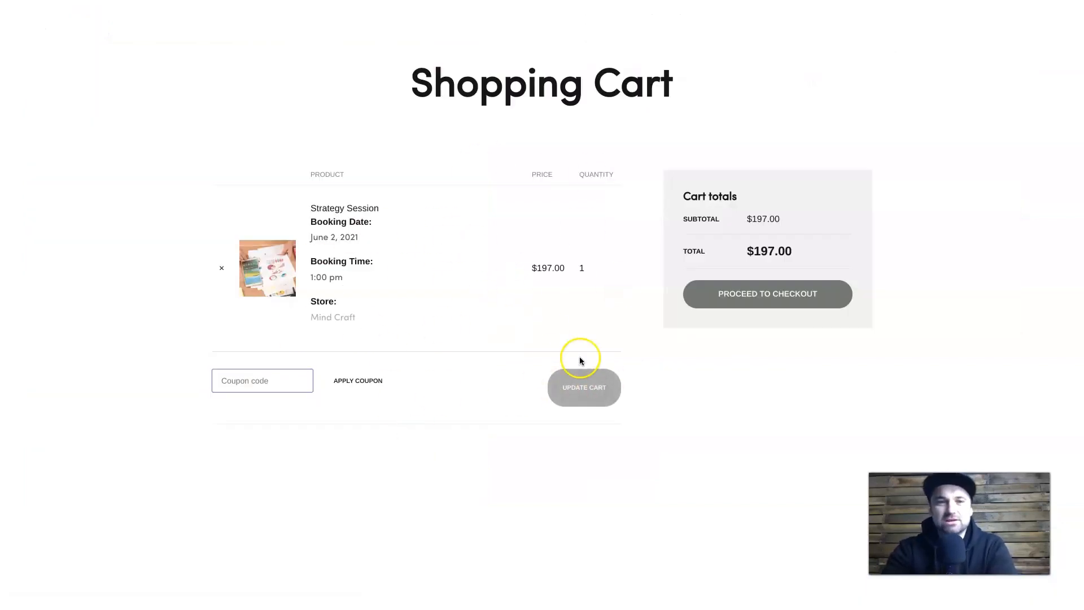
pyautogui.moveTo(312, 236); pyautogui.dragTo(371, 235)
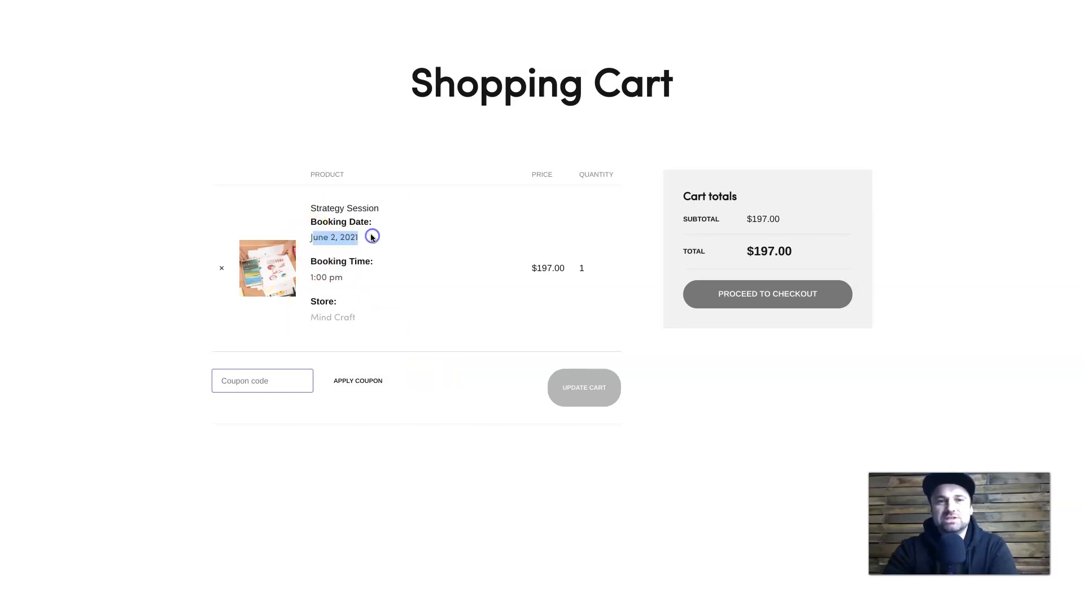
pyautogui.moveTo(312, 277); pyautogui.dragTo(371, 282)
pyautogui.click(362, 280)
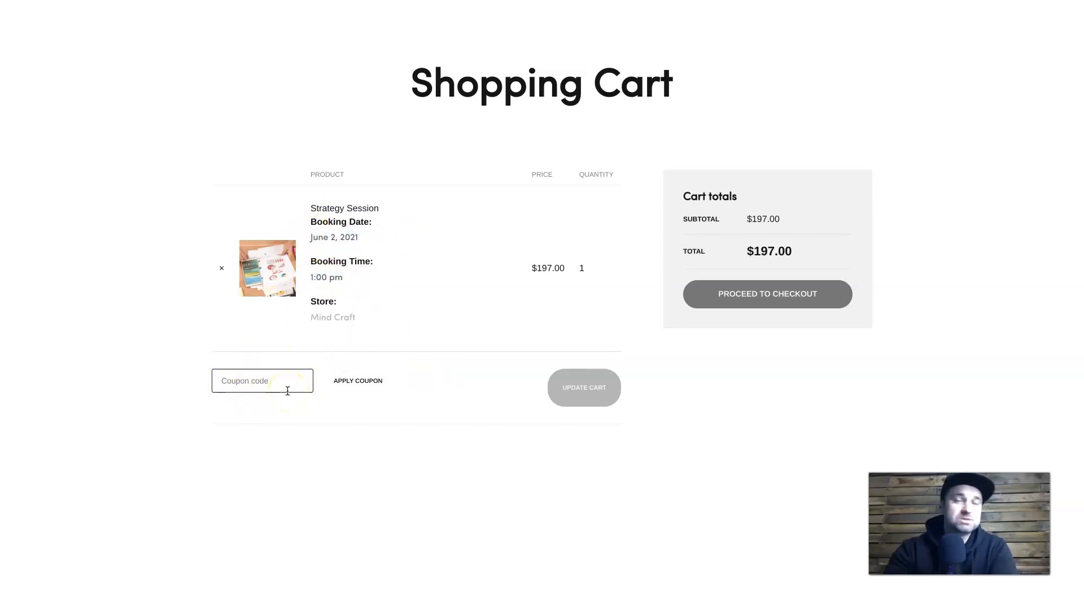
pyautogui.click(766, 298)
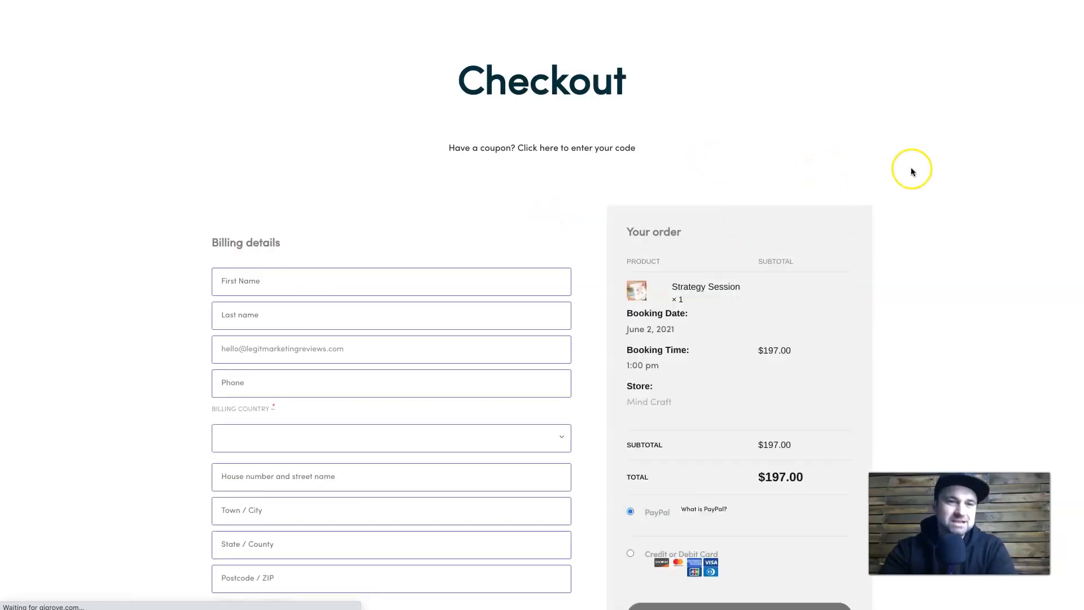
# - Review the billing fields and order summary on the checkout page and return to the store dashboard's overview
pyautogui.scroll(-1, 911, 169)
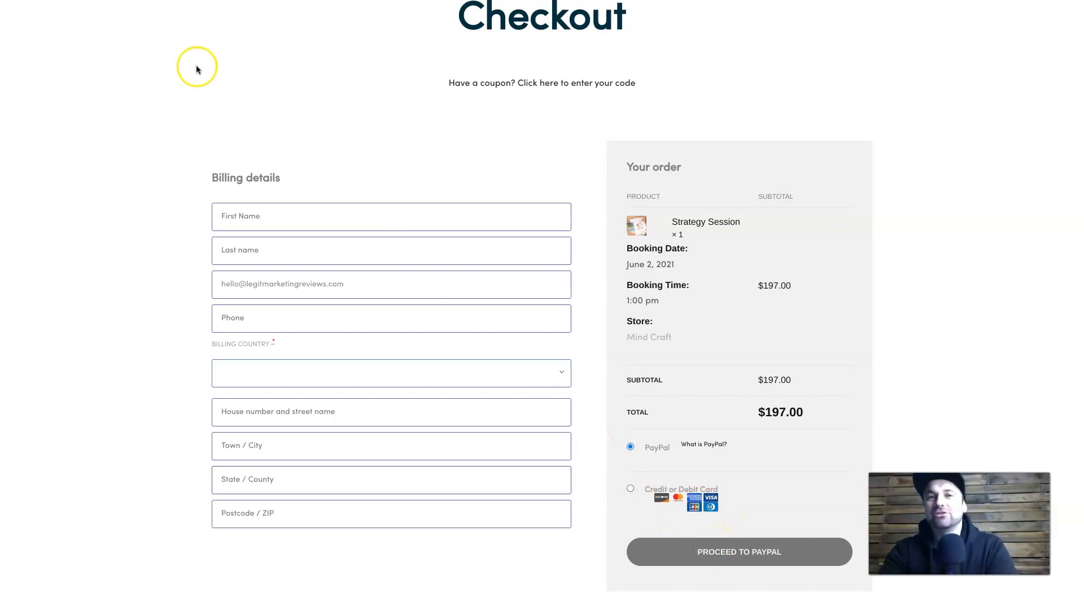
pyautogui.scroll(1, 333, 181)
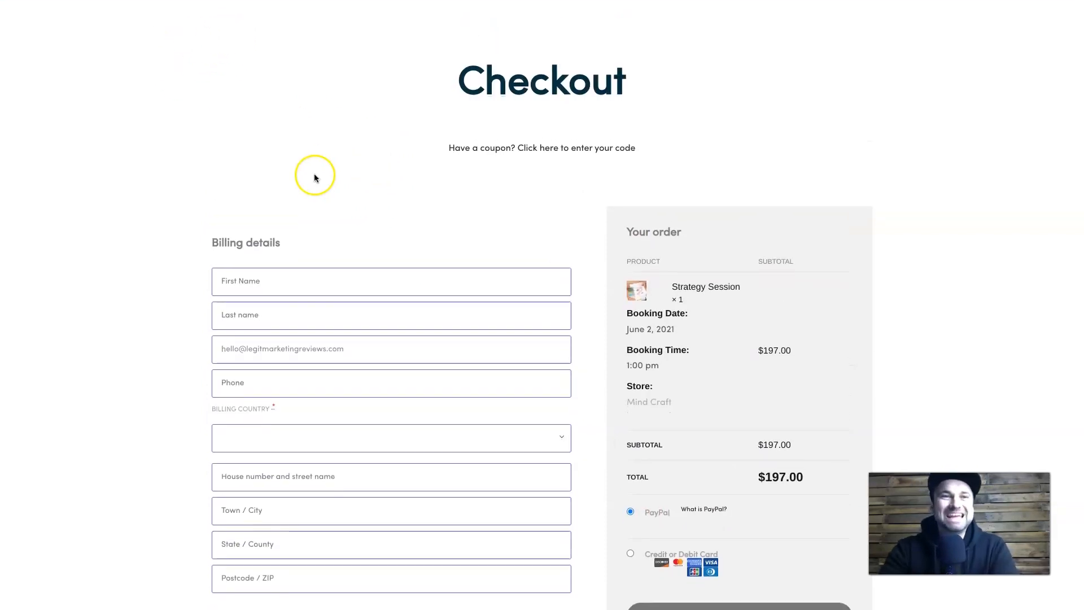
pyautogui.click(105, 0)
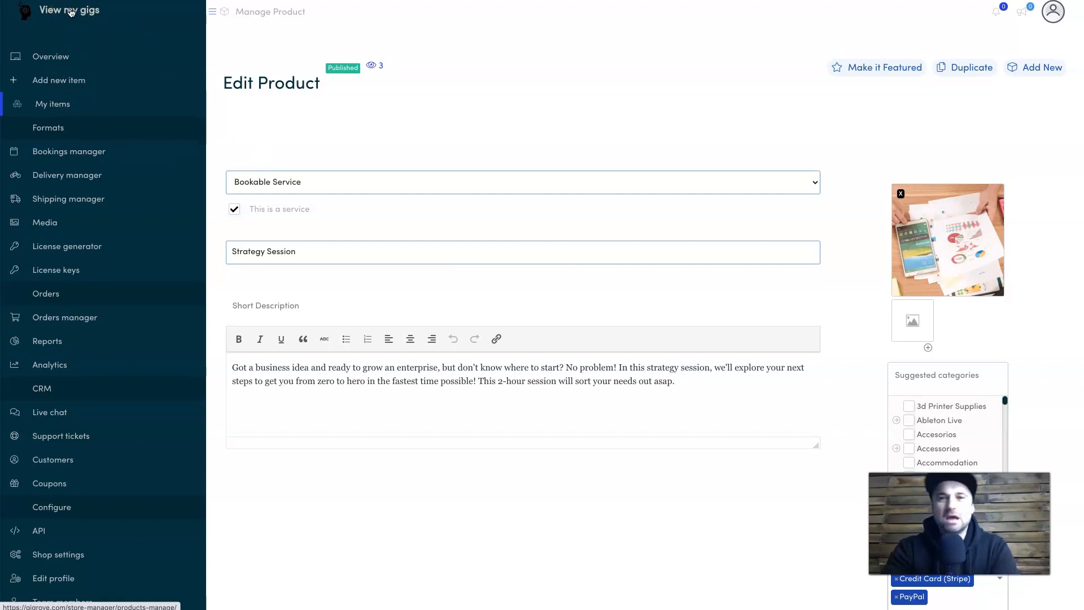
pyautogui.click(81, 33)
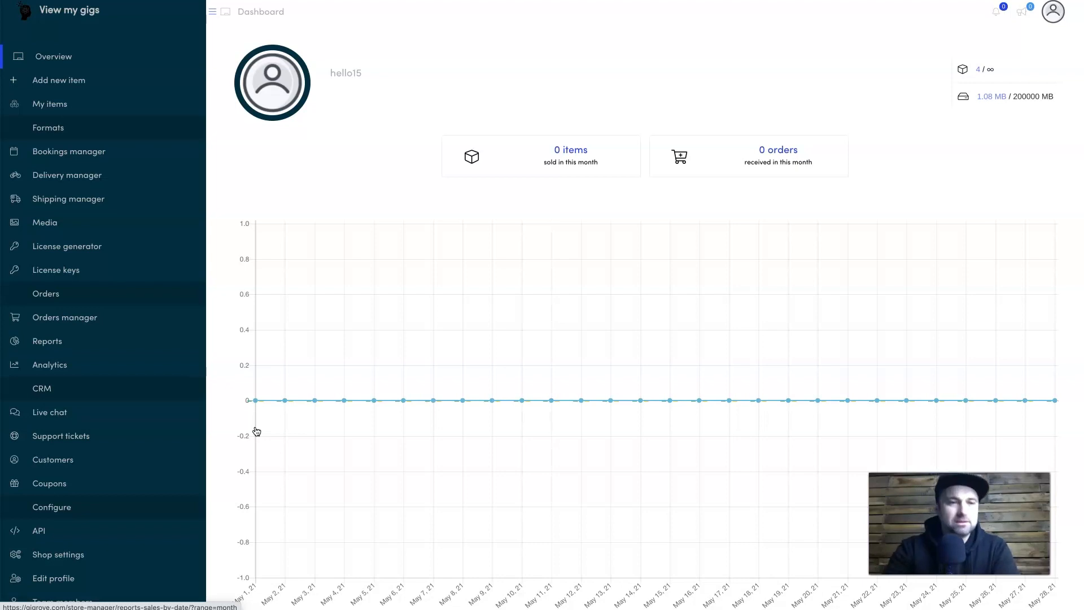
# - Open the shop settings and review the general store name, email and phone fields
pyautogui.click(72, 559)
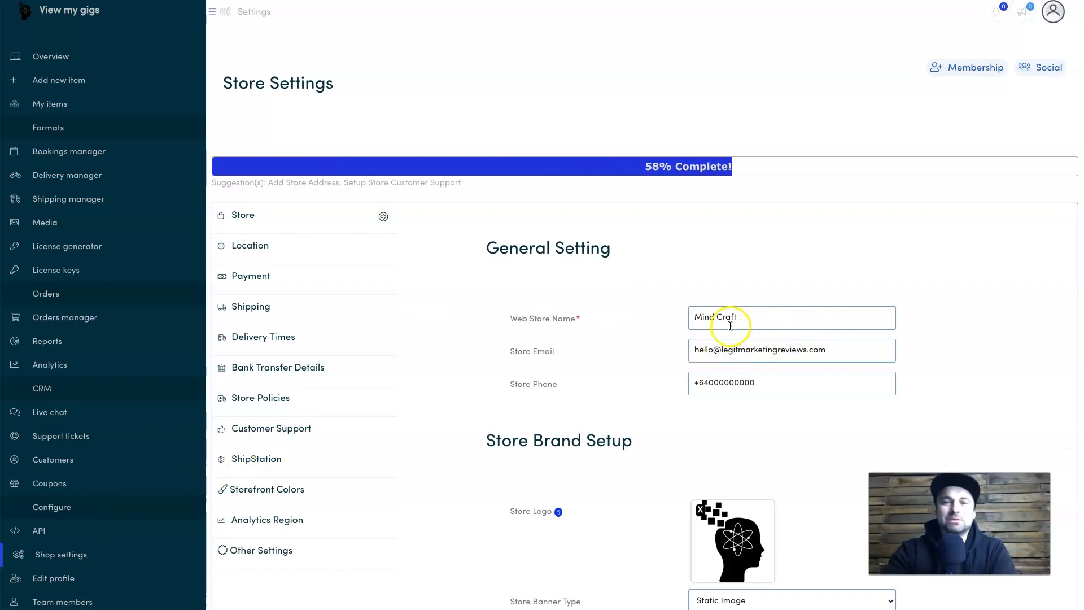
pyautogui.click(714, 316)
pyautogui.scroll(-1, 735, 342)
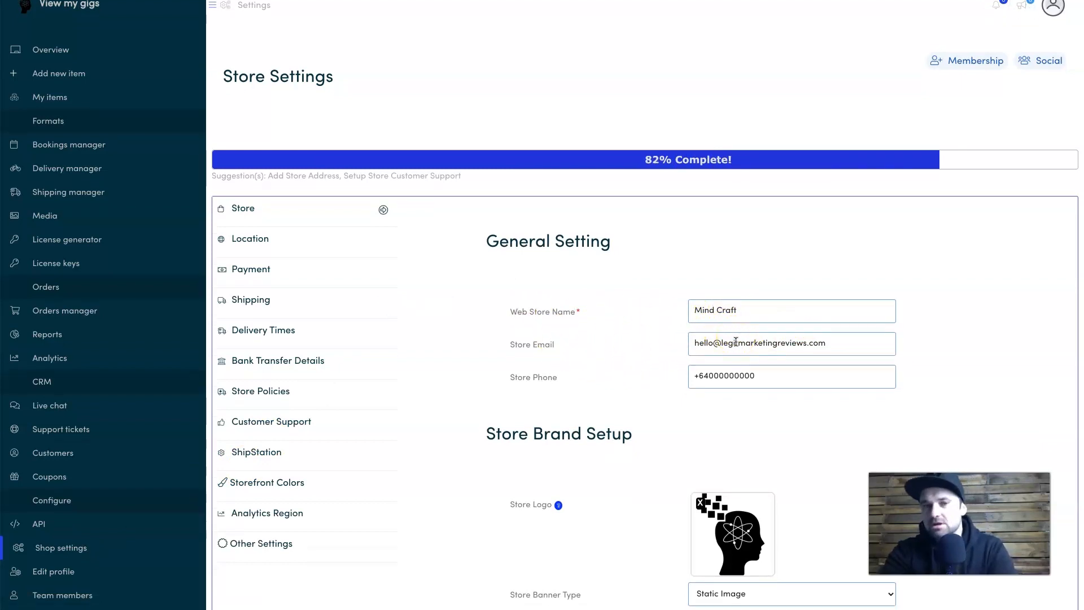
pyautogui.scroll(-3, 782, 330)
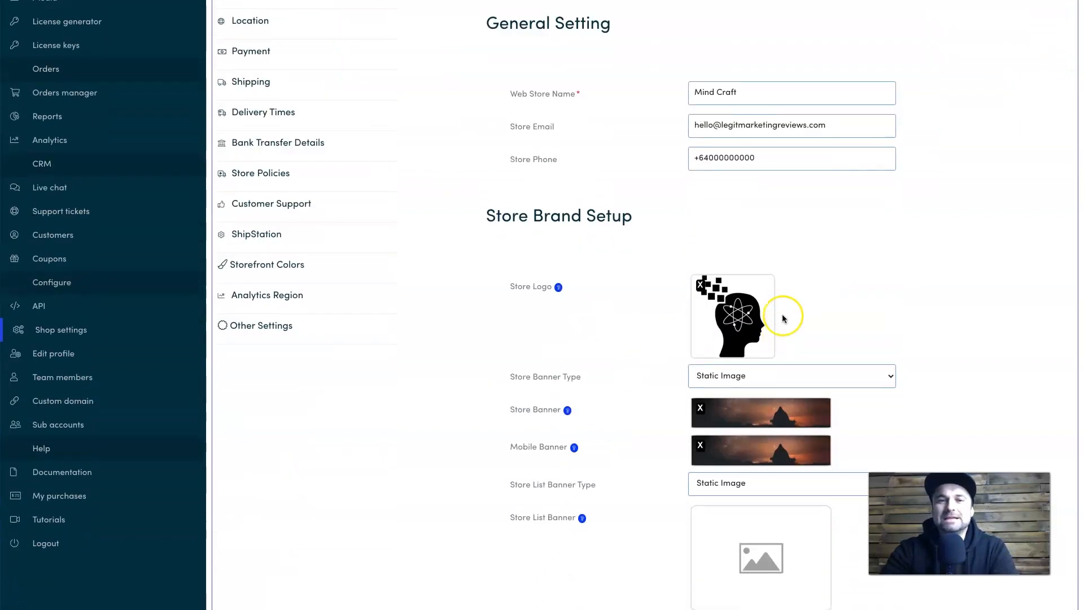
# - Examine the available store banner types and store list banner types, keeping Static Image for both
pyautogui.click(761, 378)
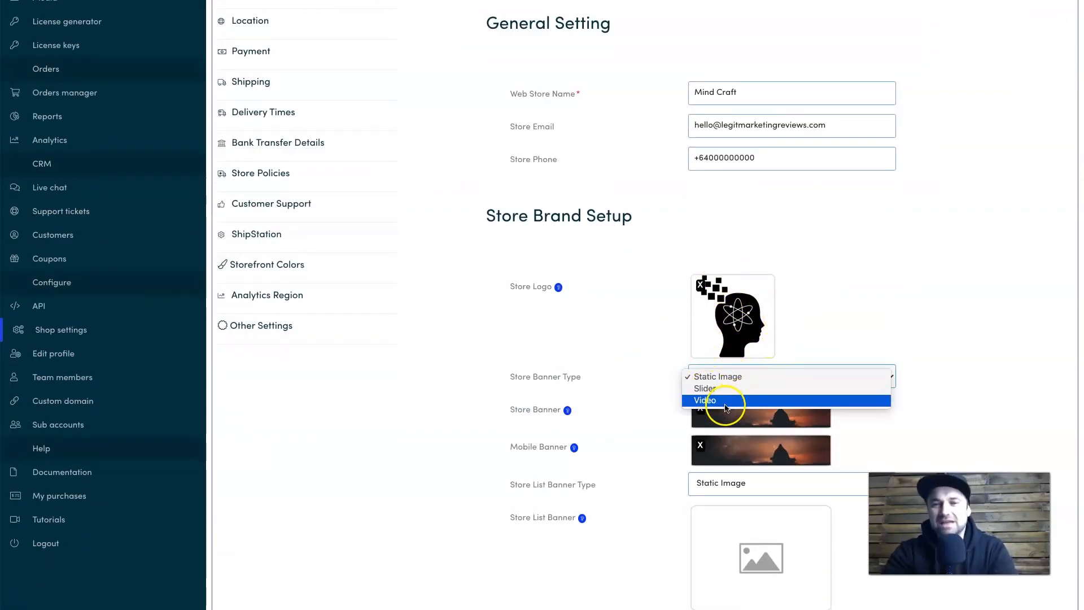
pyautogui.click(790, 370)
pyautogui.click(894, 431)
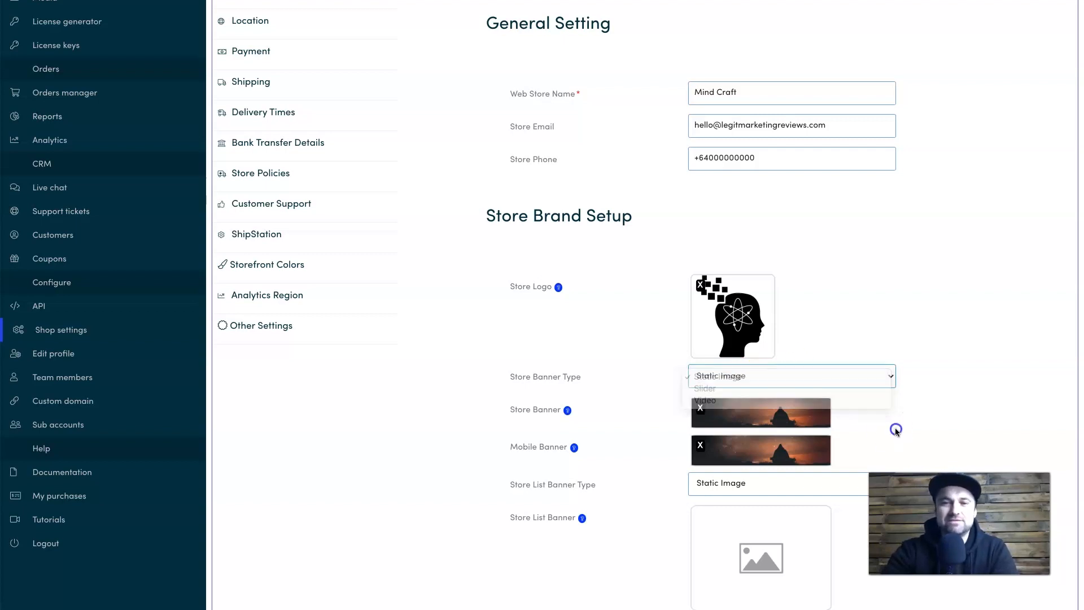
pyautogui.scroll(-2, 728, 356)
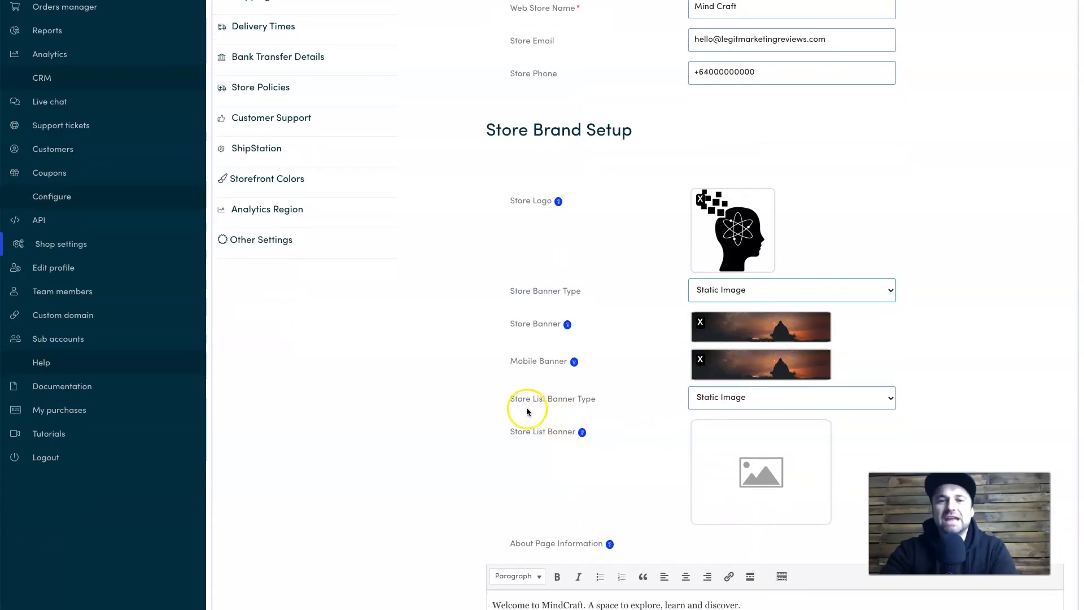
pyautogui.click(766, 404)
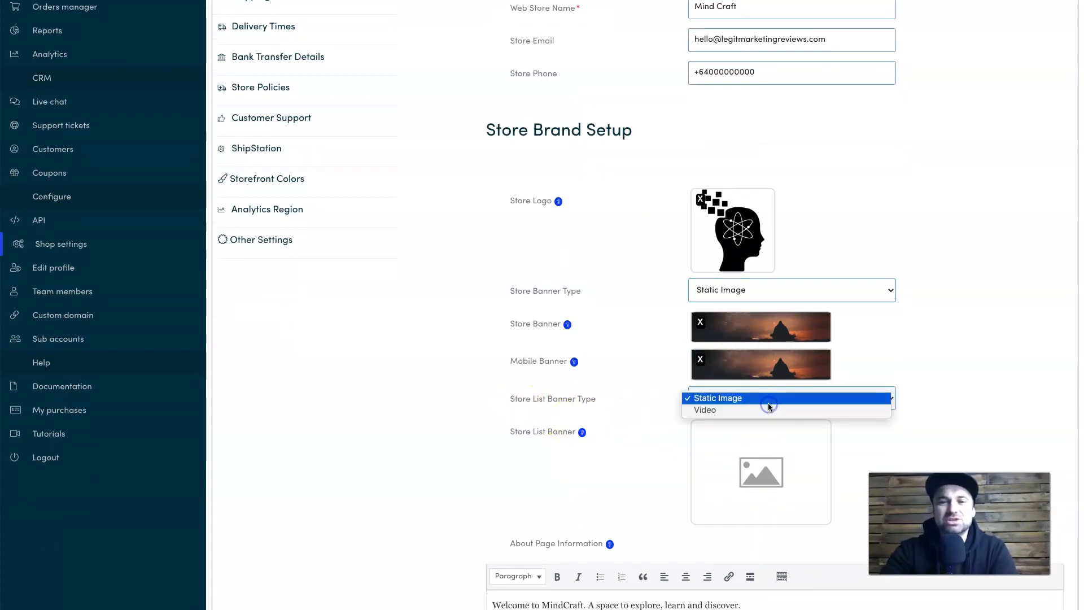
pyautogui.click(760, 400)
pyautogui.scroll(-5, 711, 456)
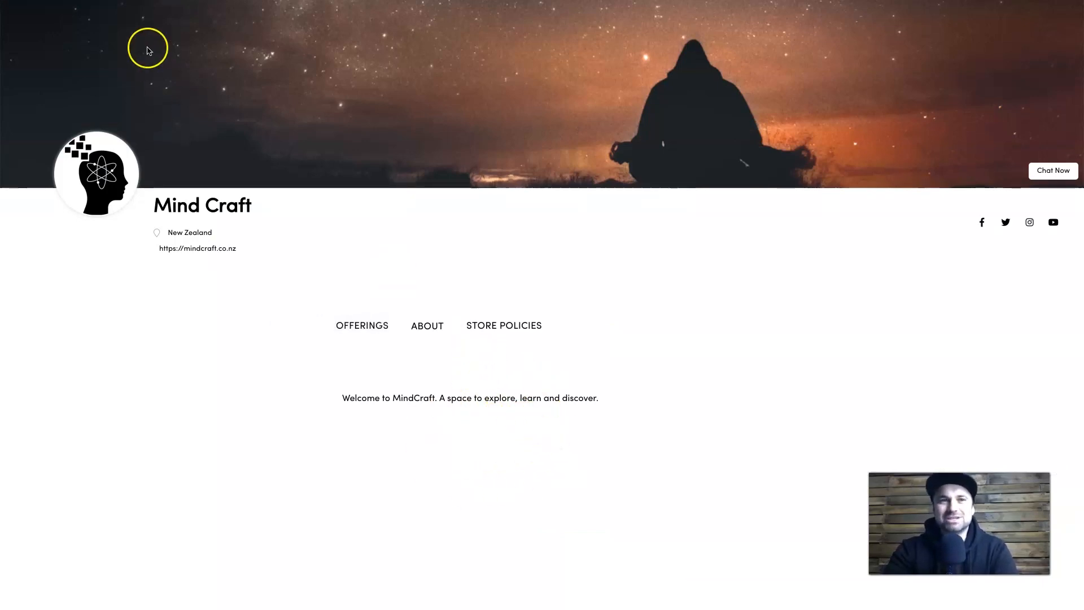
# - Check the About text on the public Mind Craft store against the About Page Information field in the store settings
pyautogui.moveTo(338, 398); pyautogui.dragTo(628, 394)
pyautogui.click(661, 394)
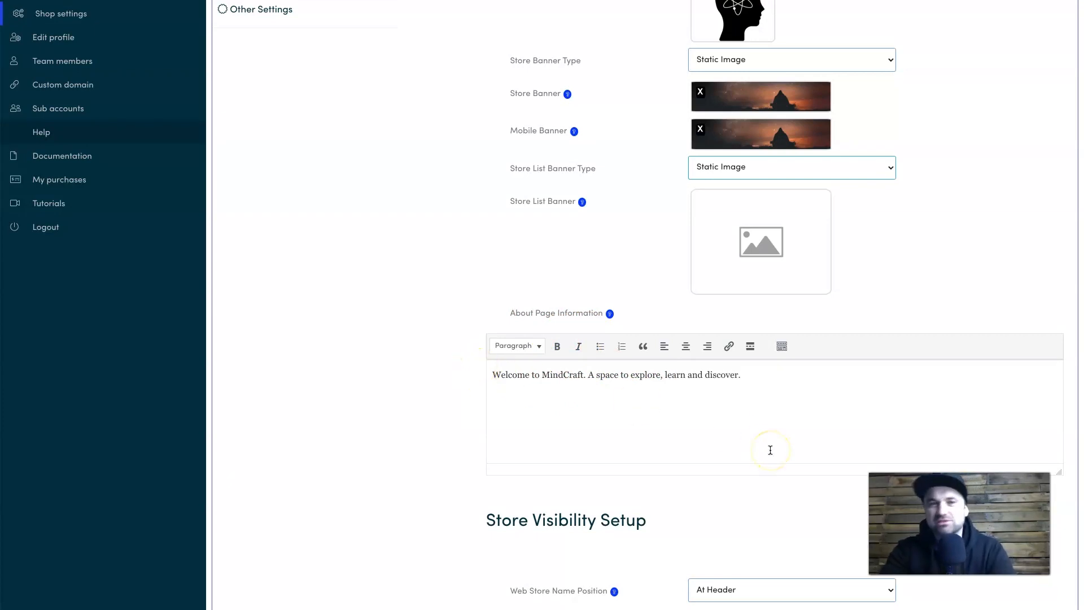
pyautogui.click(786, 410)
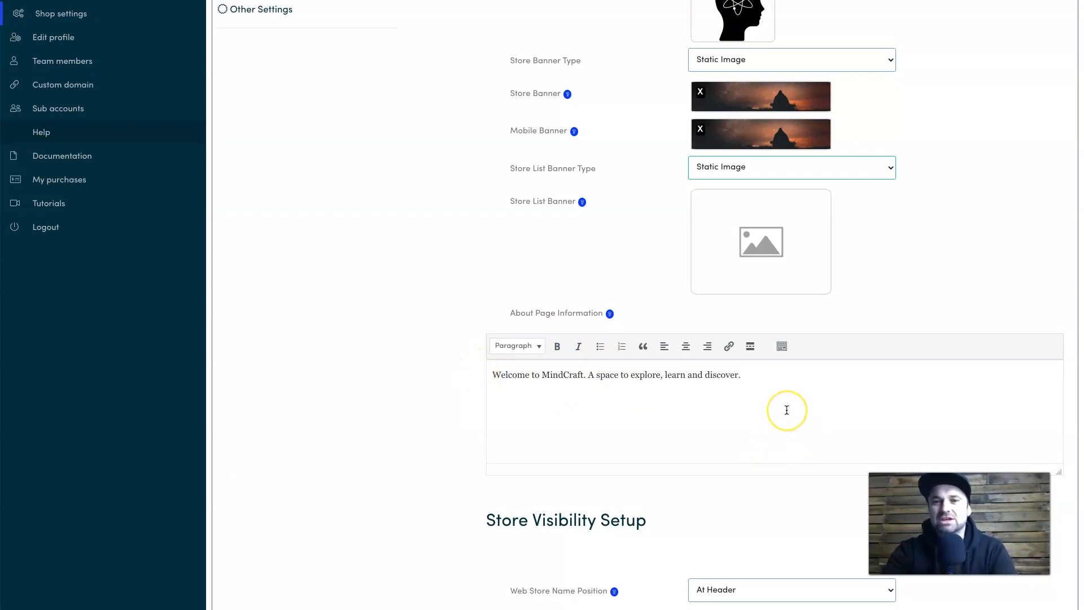
# - Examine the store visibility settings and the web store name position choices, keeping At Header
pyautogui.scroll(-1, 787, 410)
pyautogui.scroll(-3, 634, 438)
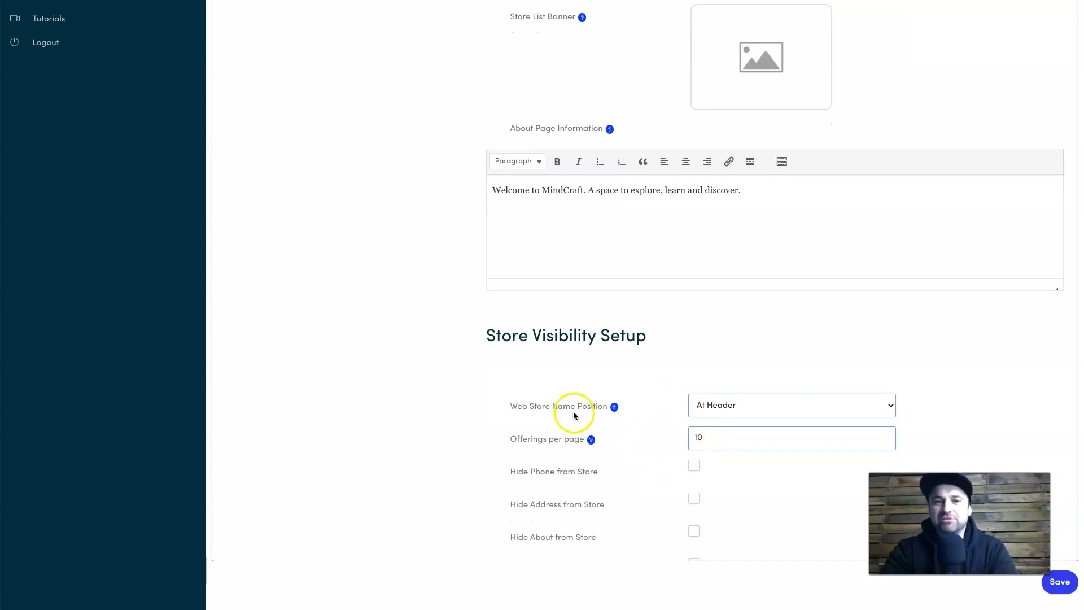
pyautogui.click(704, 406)
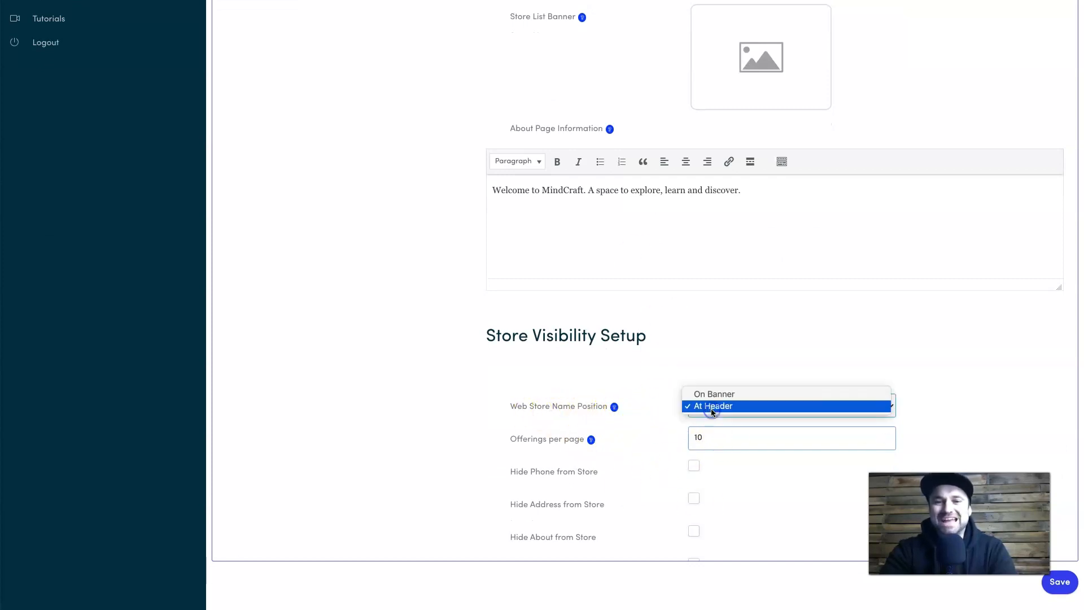
pyautogui.click(703, 405)
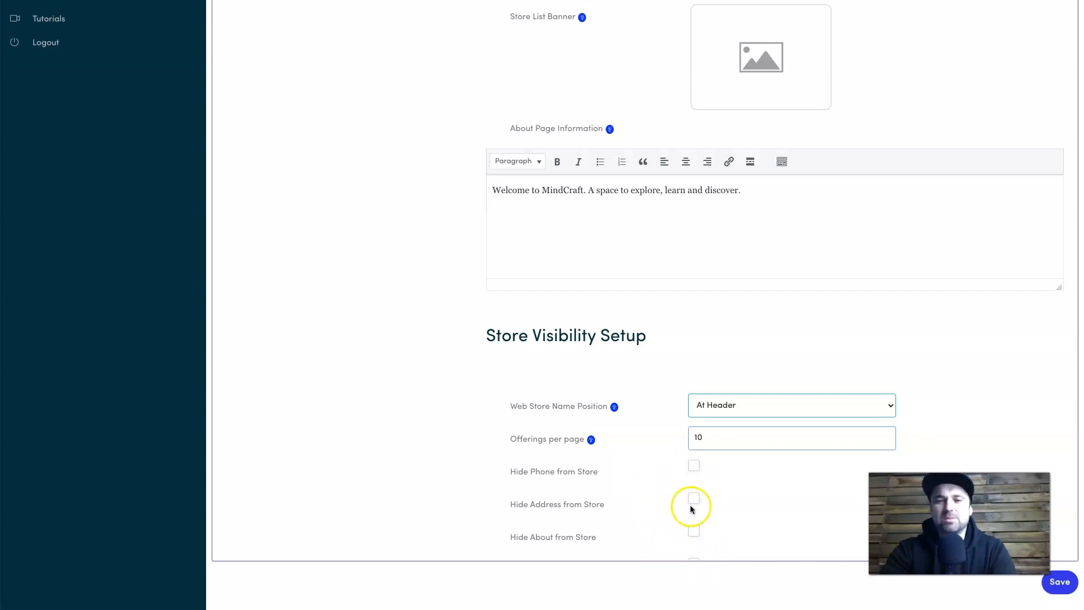
# - Open the store's payment settings and examine the payout method choices, keeping Stripe selected
pyautogui.scroll(15, 642, 448)
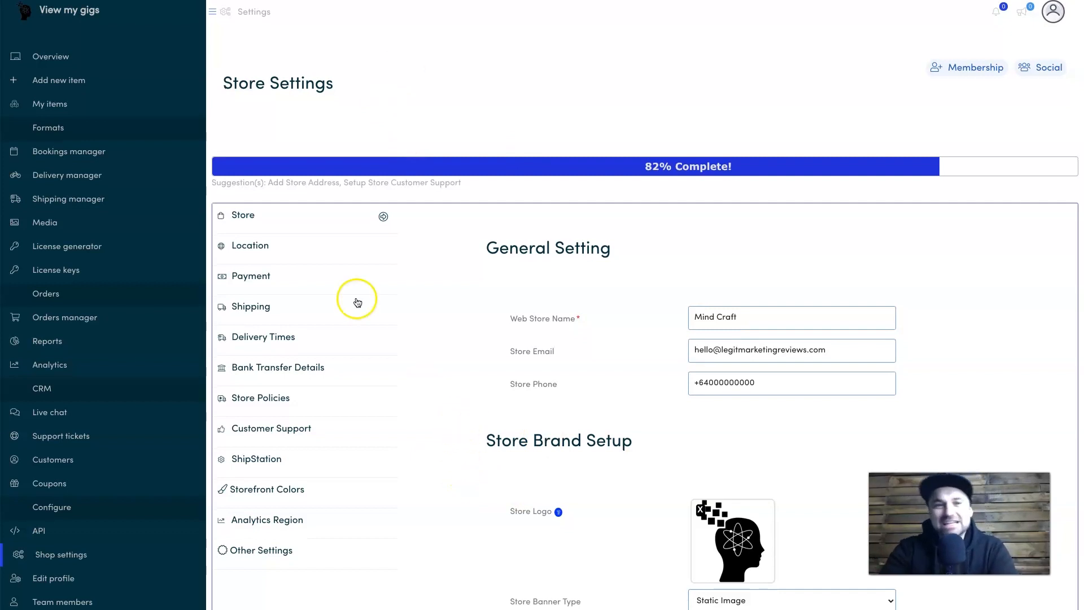
pyautogui.click(265, 284)
pyautogui.click(749, 231)
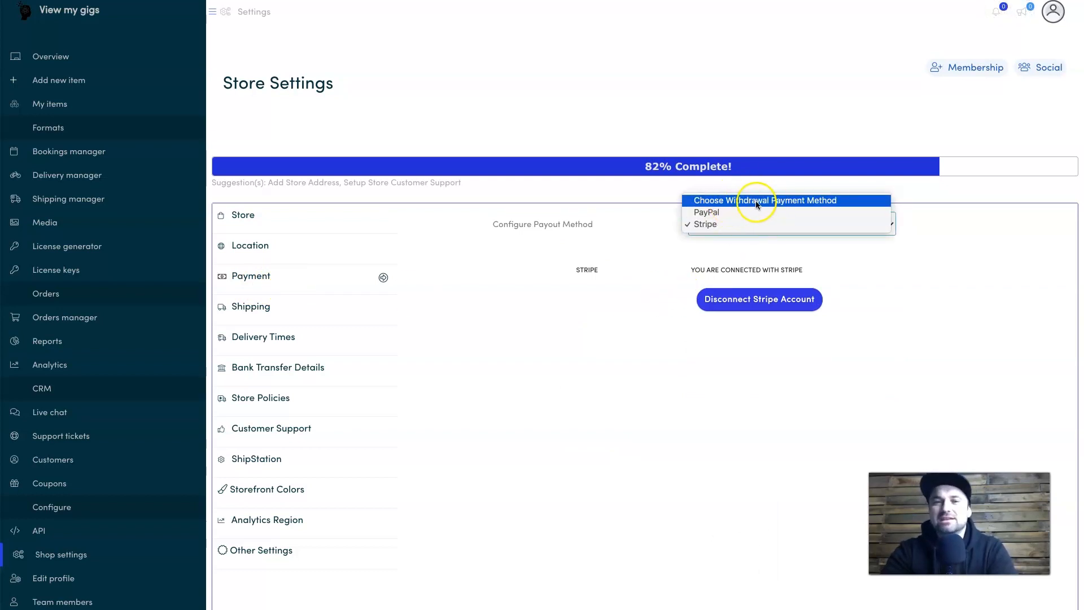
pyautogui.click(371, 410)
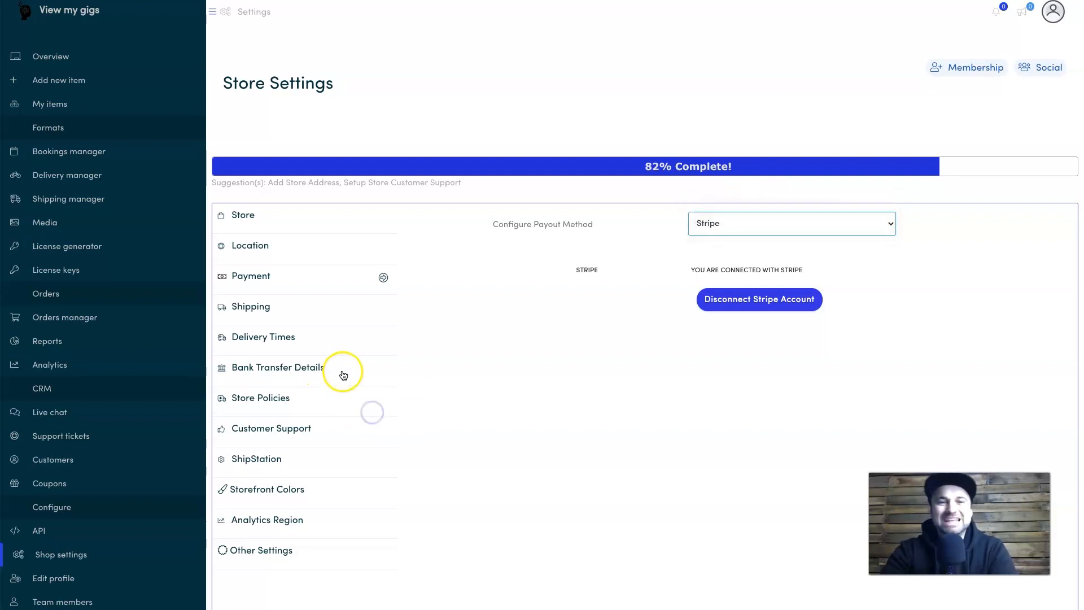
pyautogui.click(310, 381)
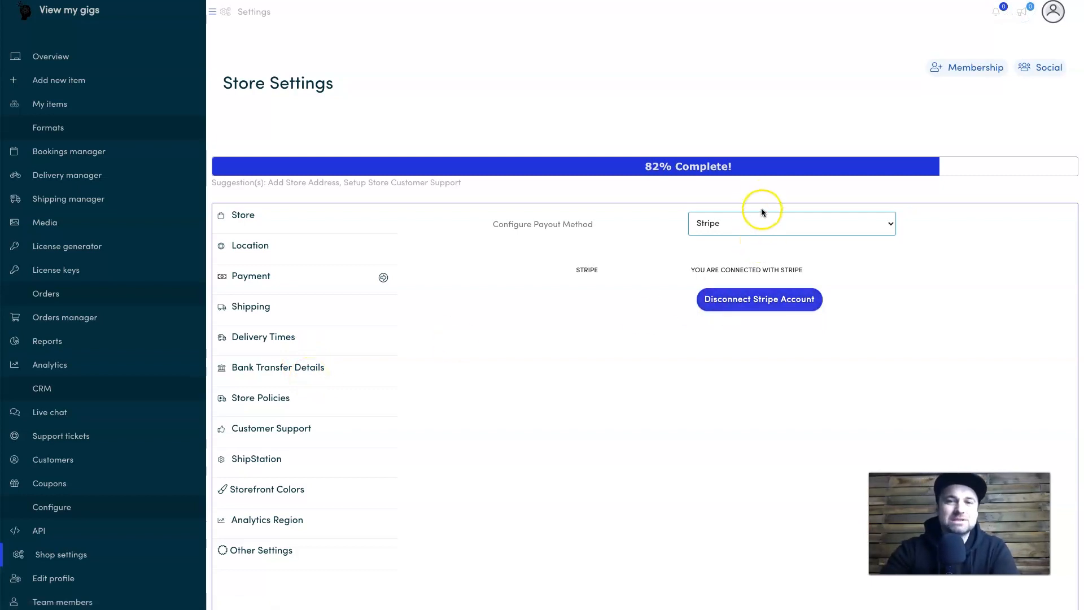
pyautogui.click(736, 227)
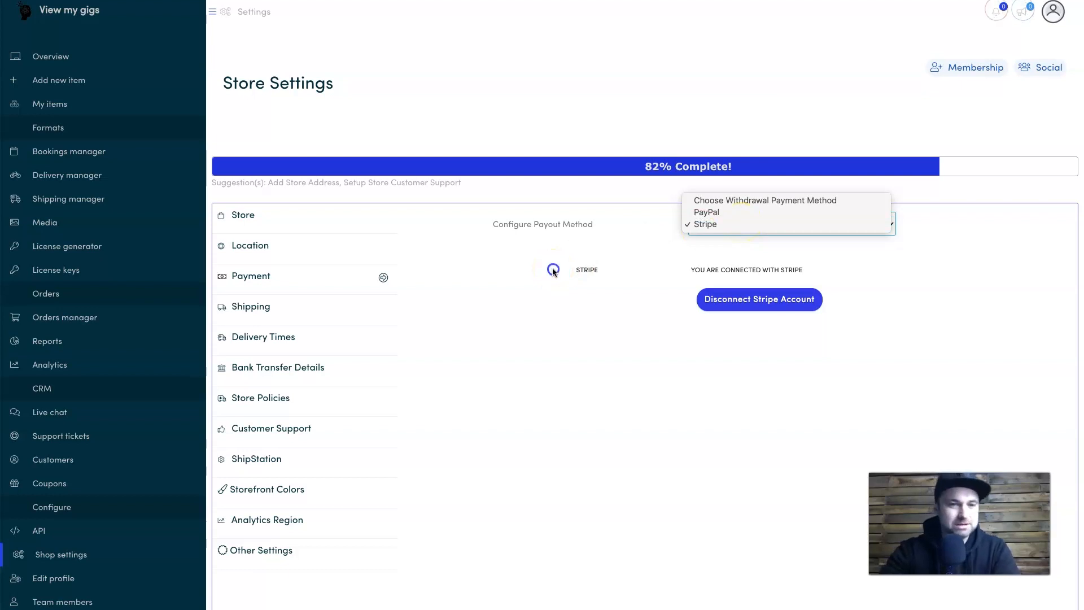
pyautogui.click(552, 269)
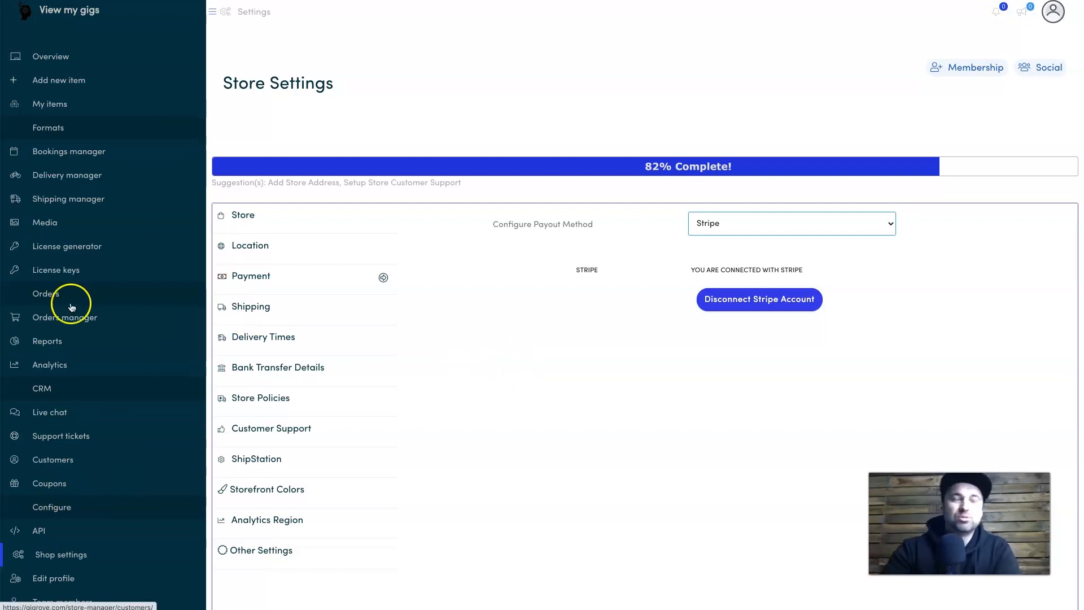
# - Open the Global Availability settings of the bookings manager and examine the bookable time range
pyautogui.click(92, 151)
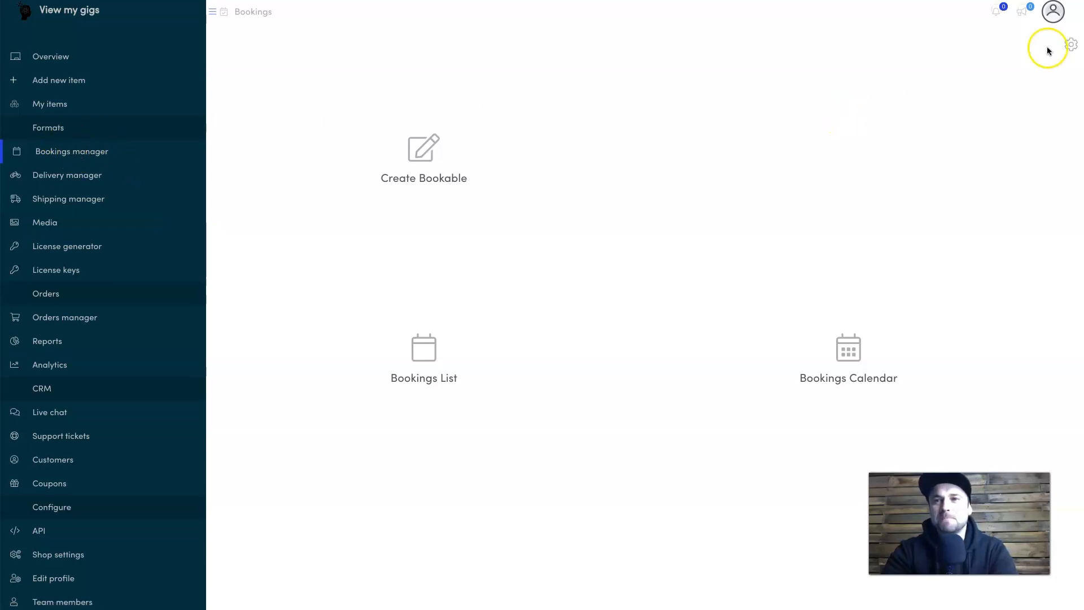
pyautogui.click(1069, 47)
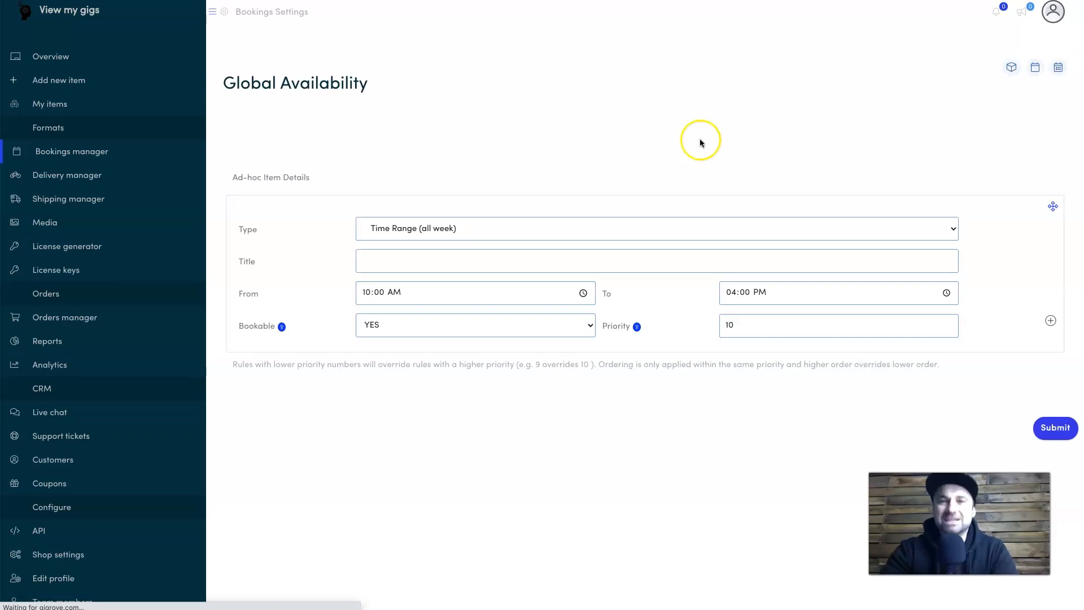
pyautogui.click(465, 307)
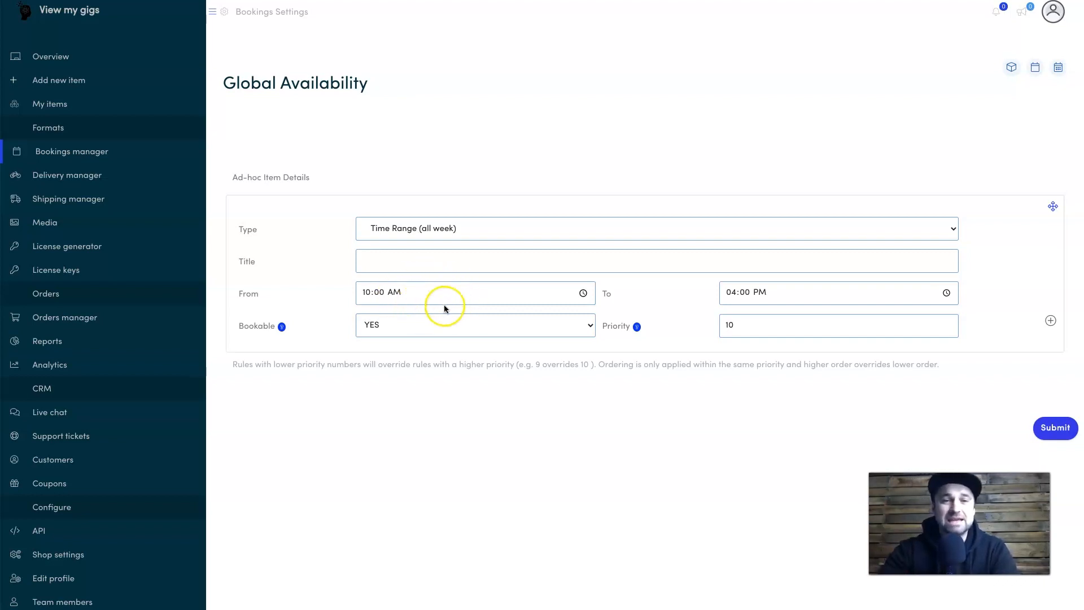
pyautogui.click(559, 294)
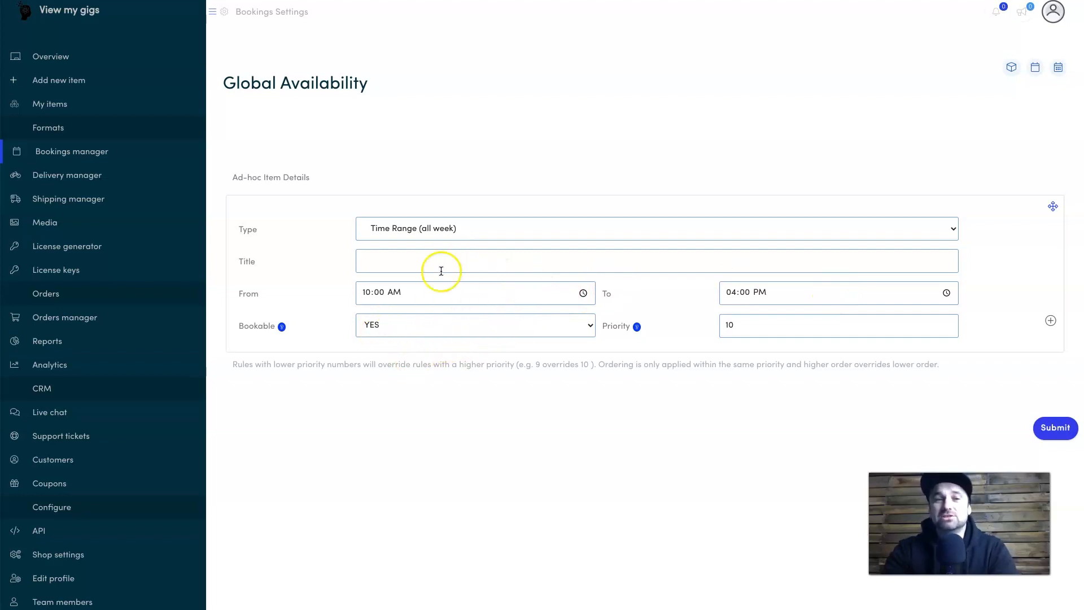
# - Try a weekday such as Monday as the availability rule's type and restore Time Range (all week)
pyautogui.click(942, 224)
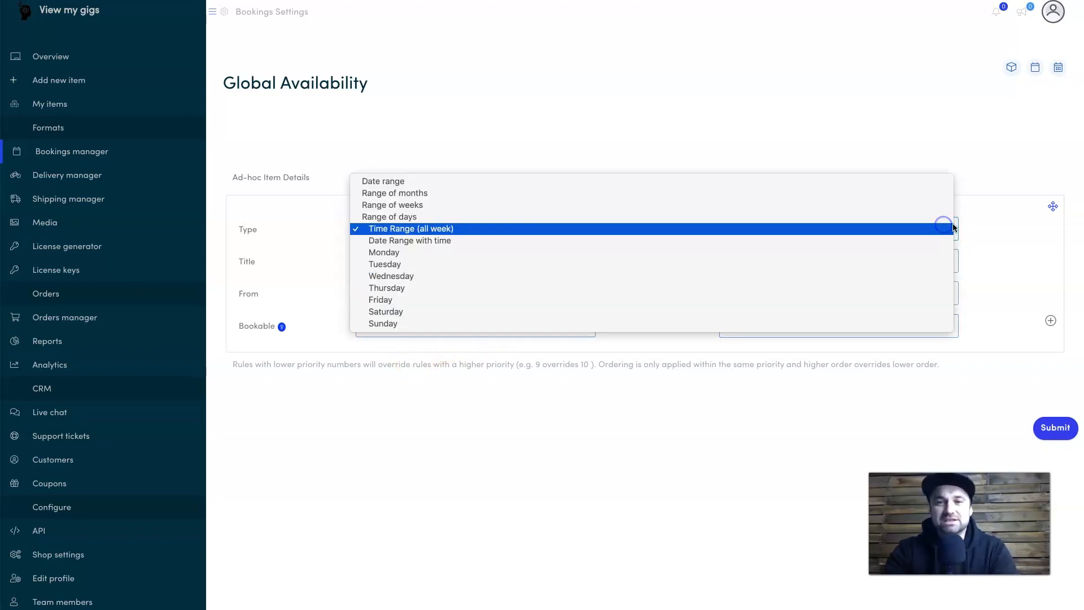
pyautogui.click(810, 255)
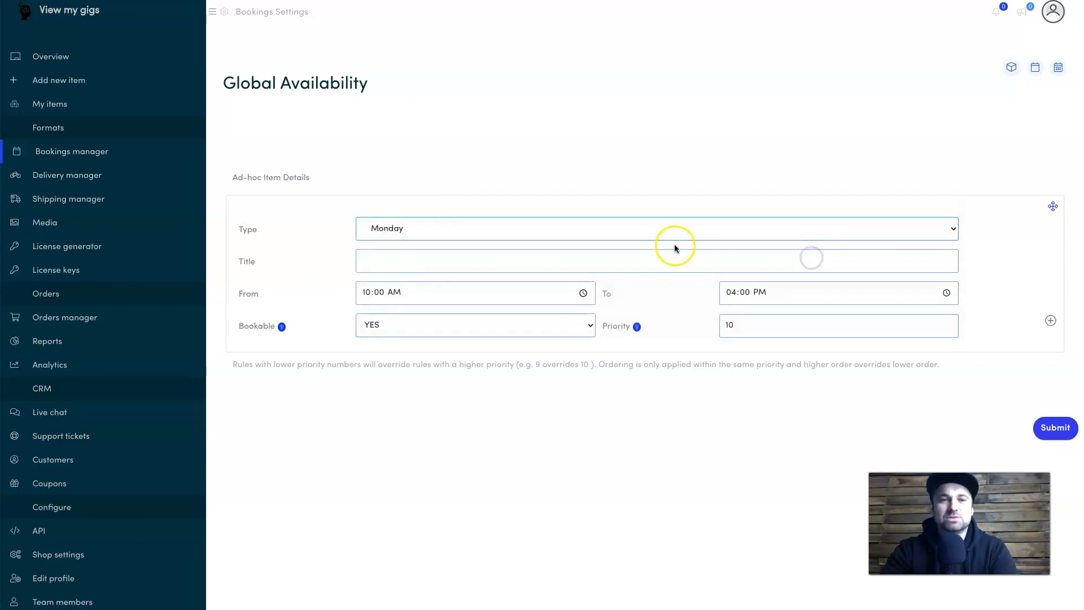
pyautogui.click(665, 237)
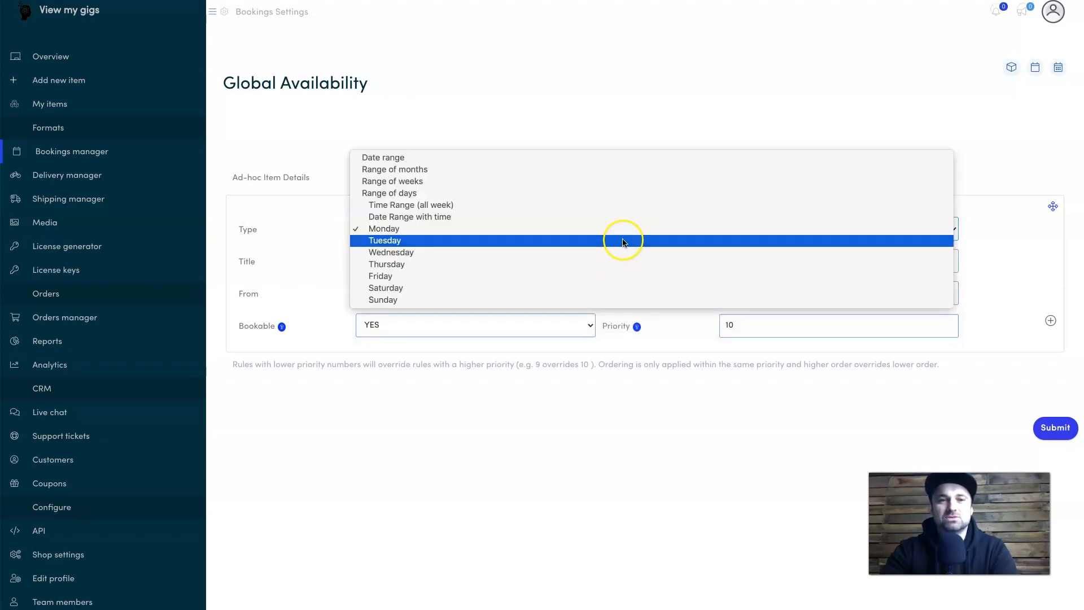
pyautogui.click(573, 239)
pyautogui.click(572, 234)
pyautogui.click(537, 195)
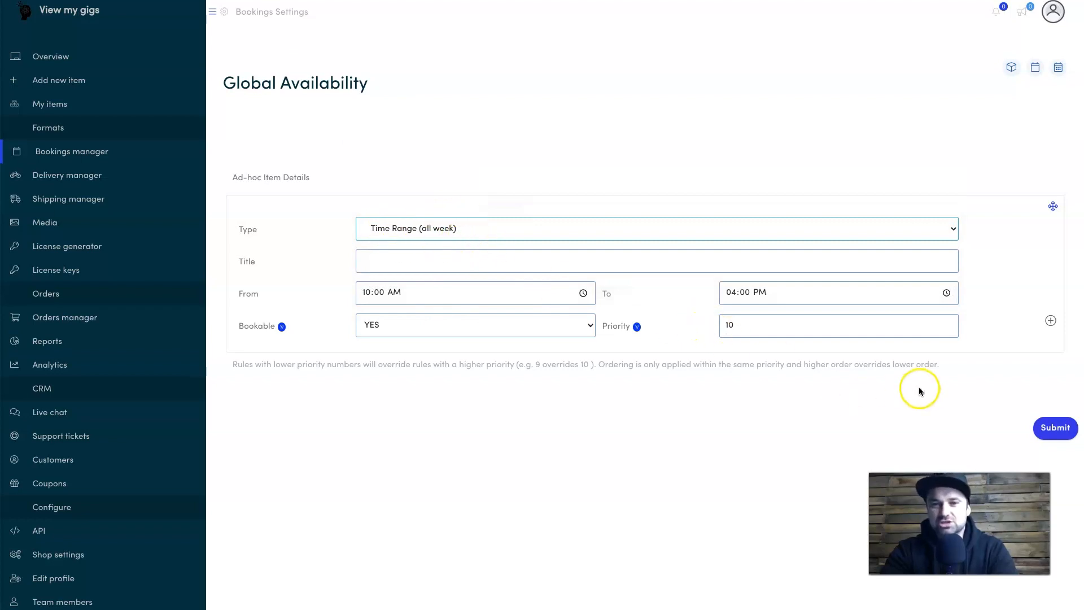
# - Add a second global availability rule and set the first rule's type to Monday
pyautogui.click(1049, 321)
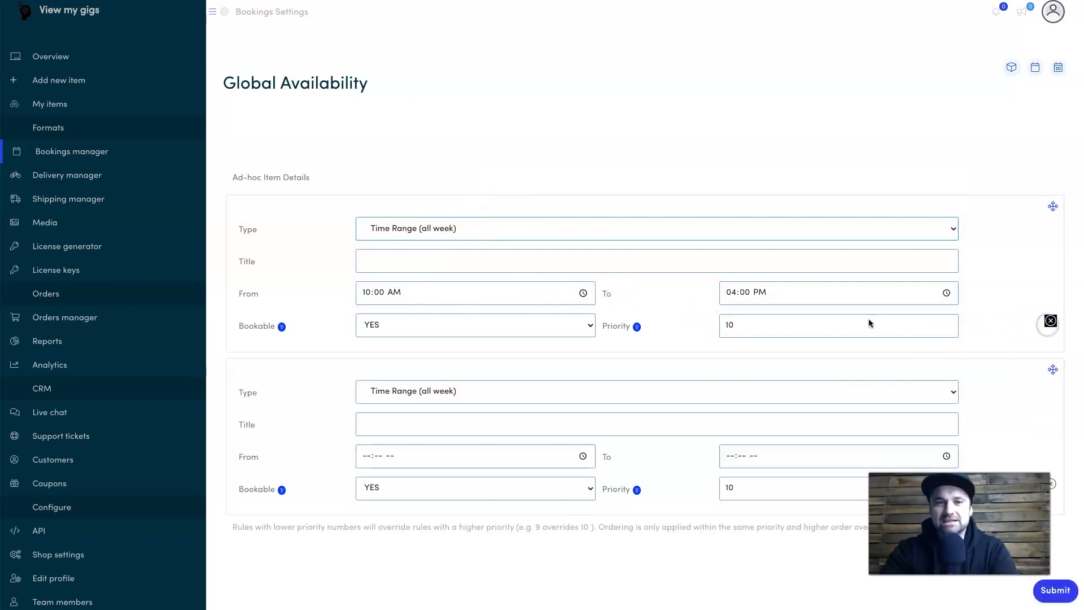
pyautogui.click(441, 231)
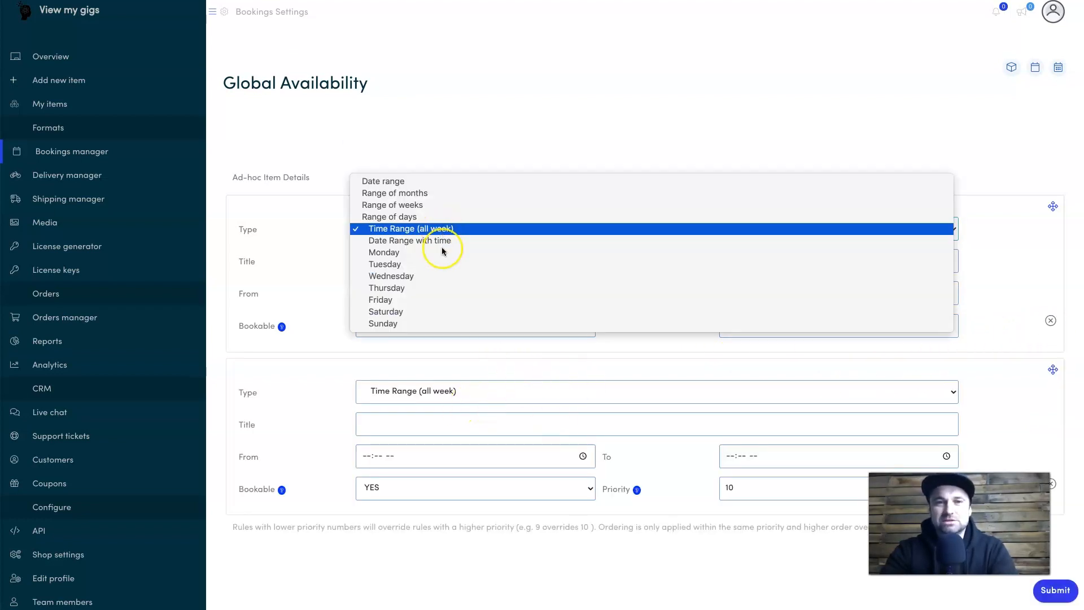
pyautogui.click(437, 253)
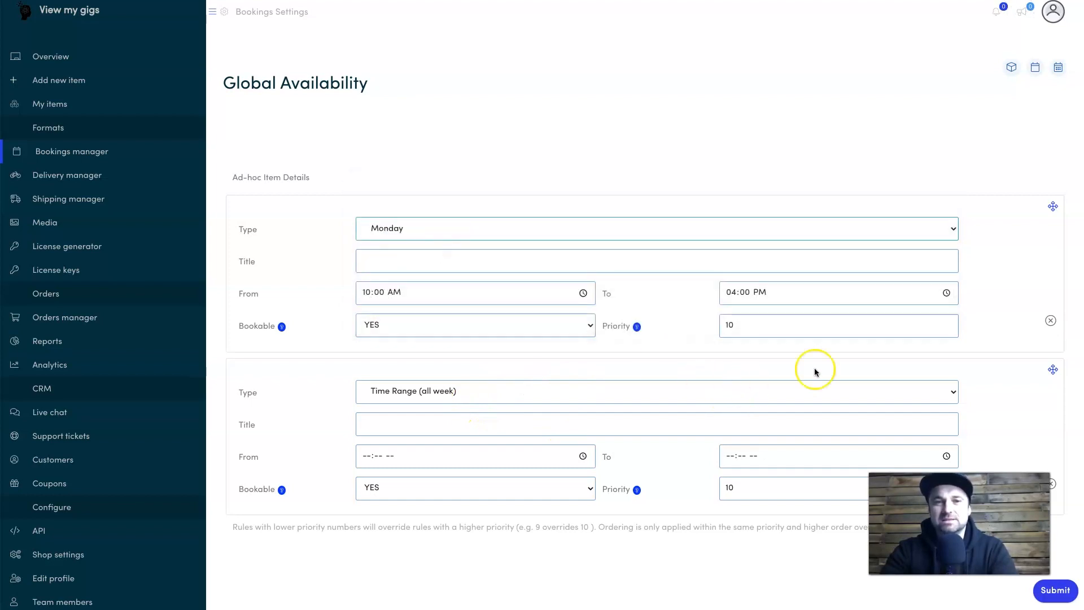
pyautogui.scroll(-3, 1061, 371)
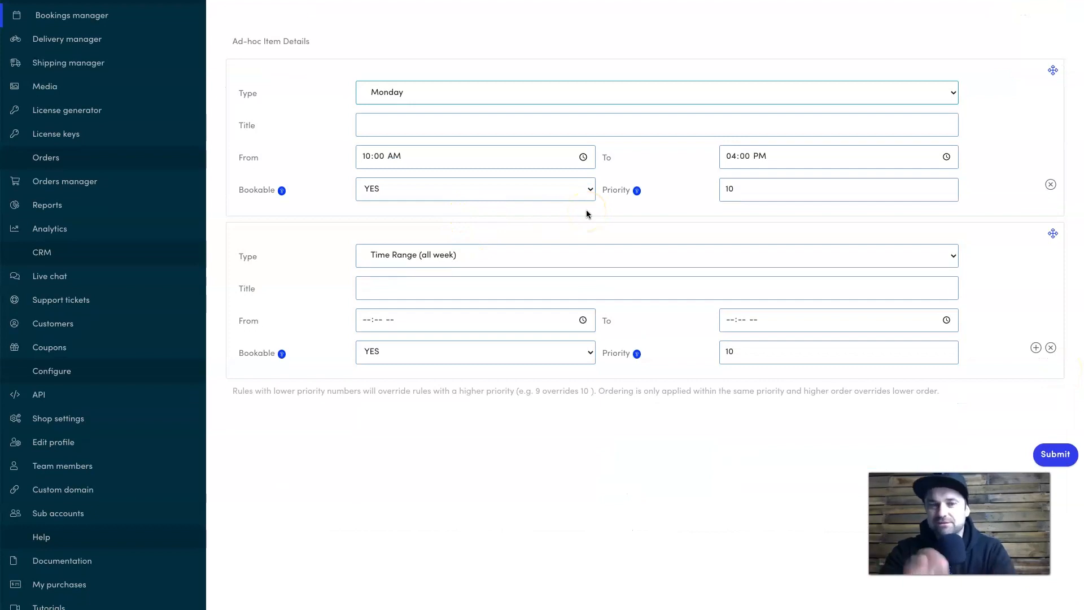
# - Set the first availability rule's type back to Time Range (all week) and delete the second rule
pyautogui.click(678, 97)
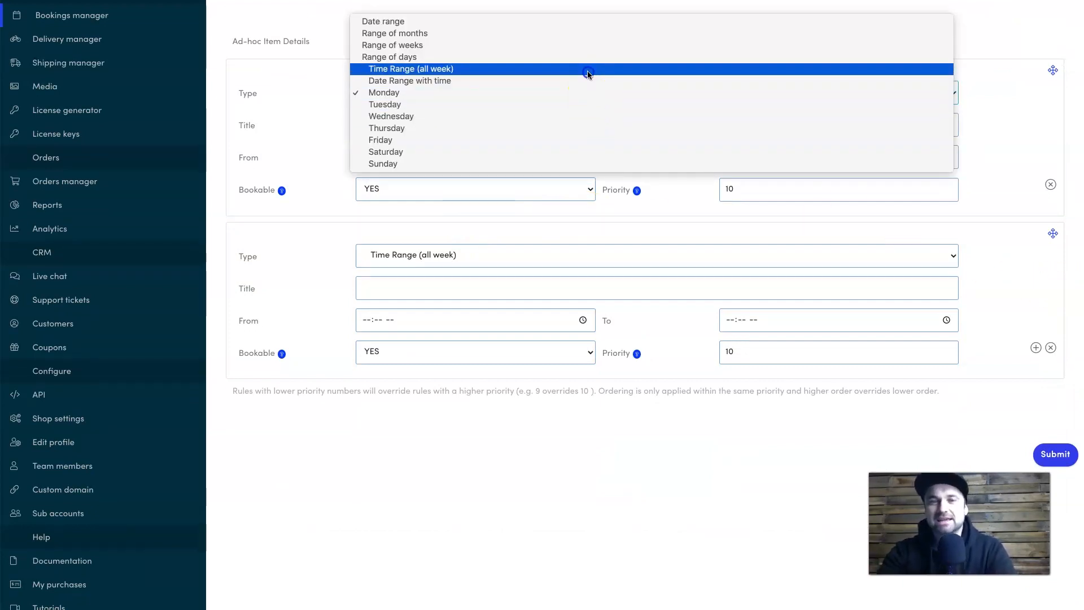
pyautogui.click(588, 68)
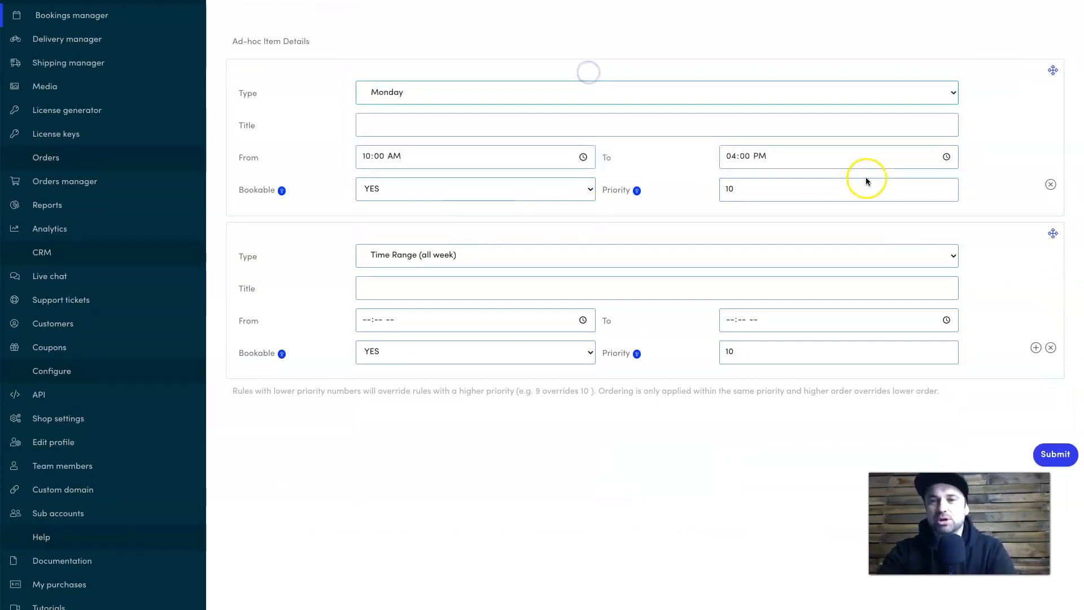
pyautogui.click(1051, 348)
pyautogui.click(636, 55)
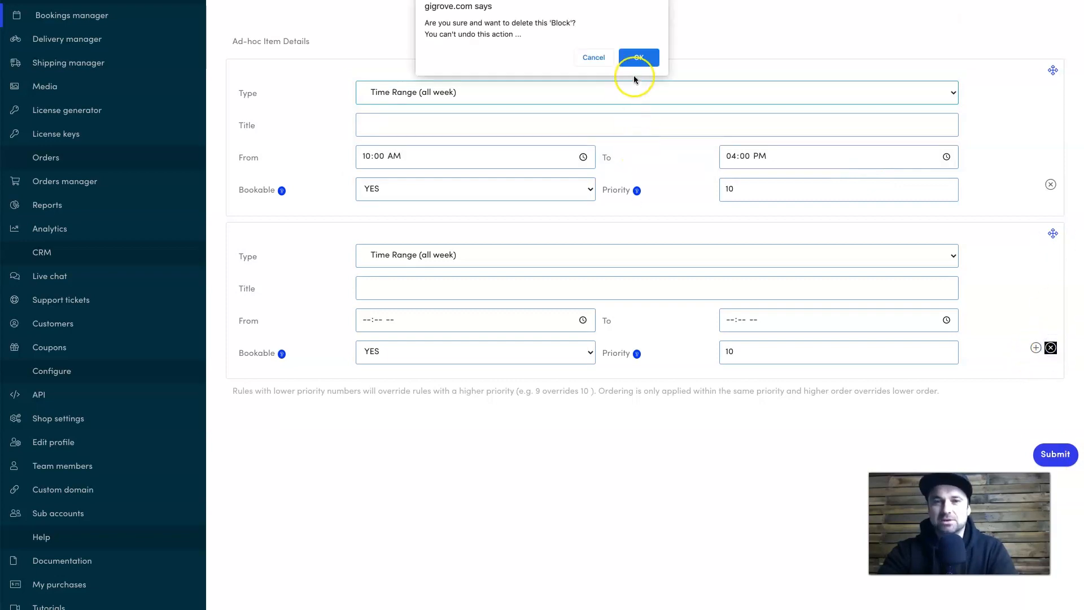
pyautogui.click(1054, 296)
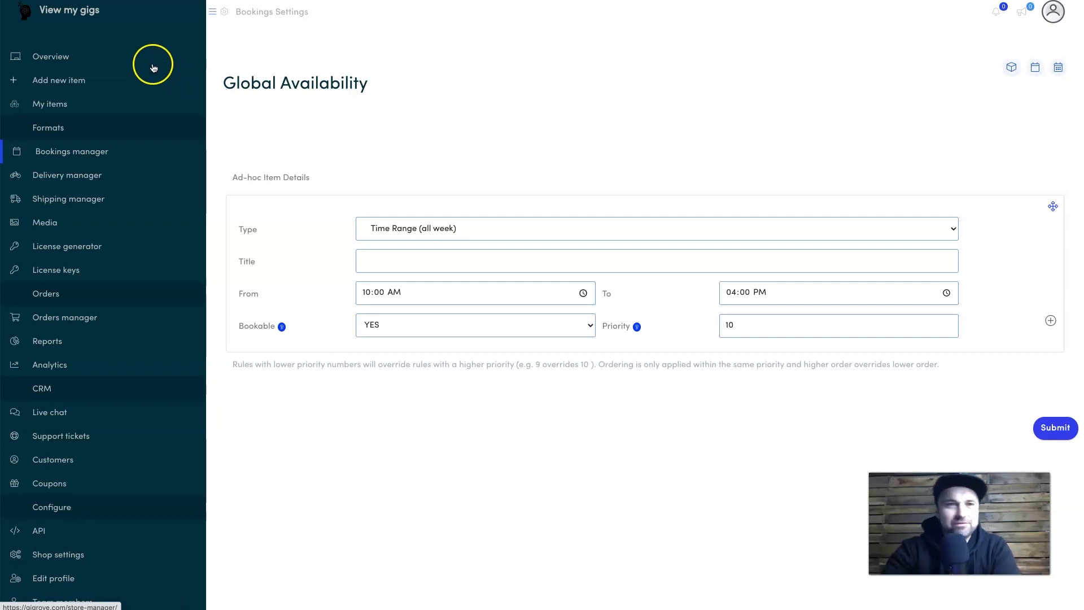
# - Start a new item of type Bookable Service and mark it as a service
pyautogui.click(73, 86)
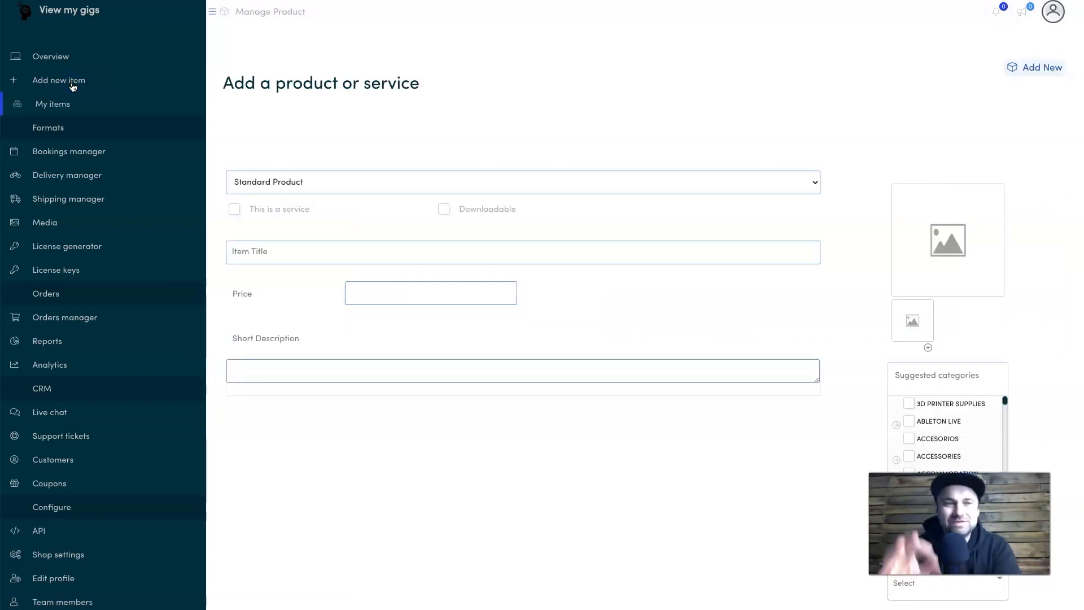
pyautogui.click(72, 319)
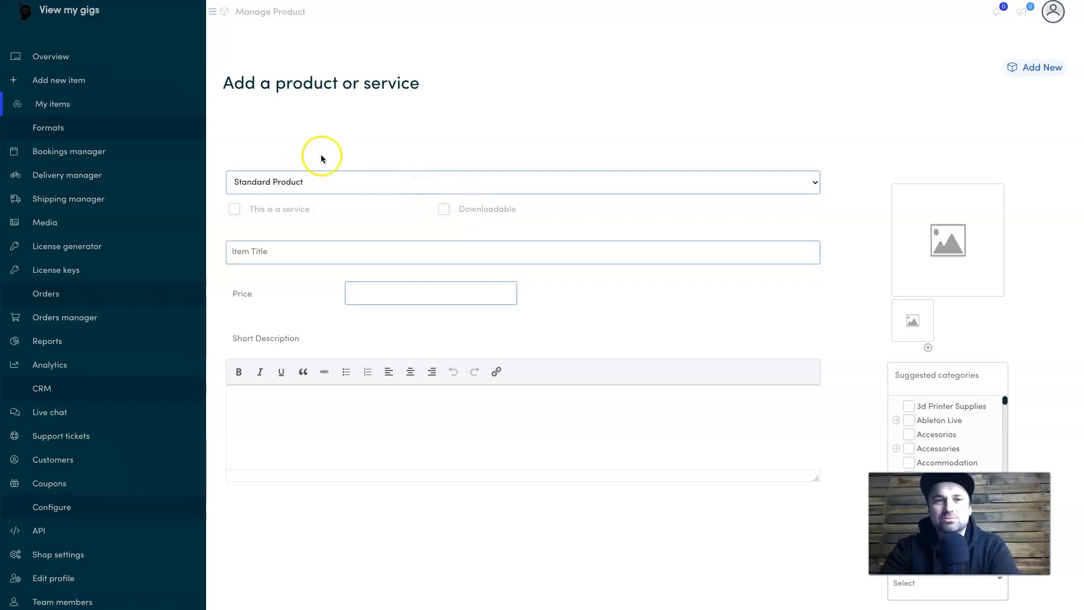
pyautogui.click(813, 182)
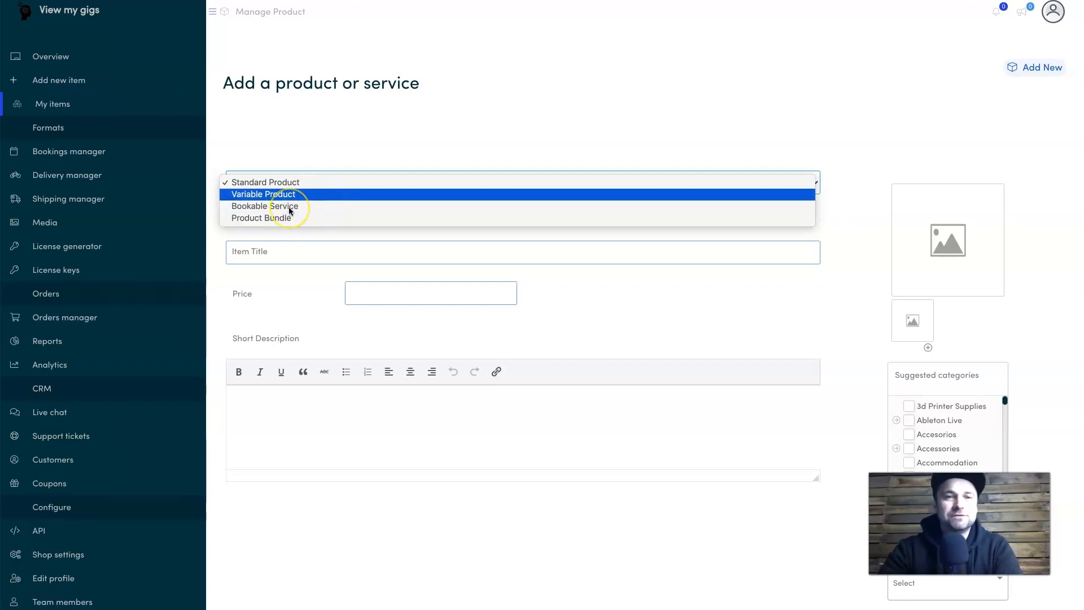
pyautogui.click(289, 207)
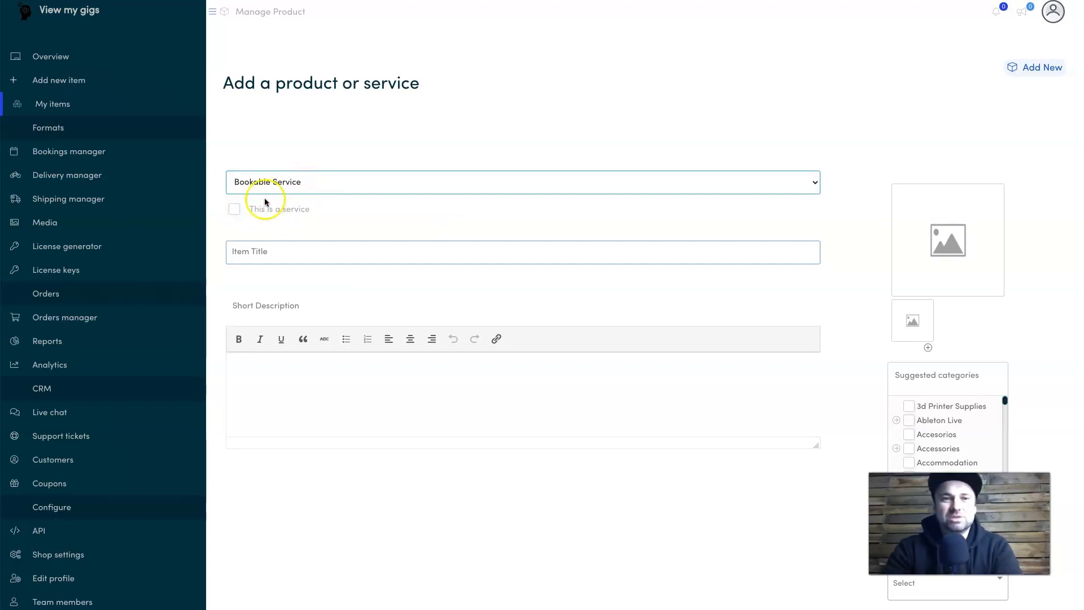
pyautogui.click(235, 212)
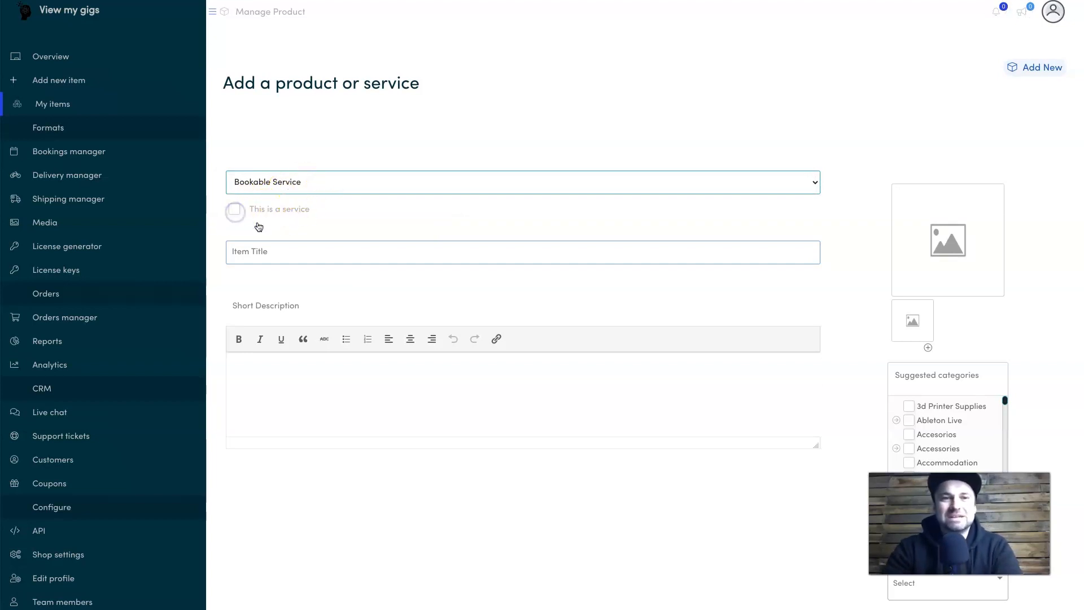
# - Title the item "1-hour coaching session"
pyautogui.click(284, 251)
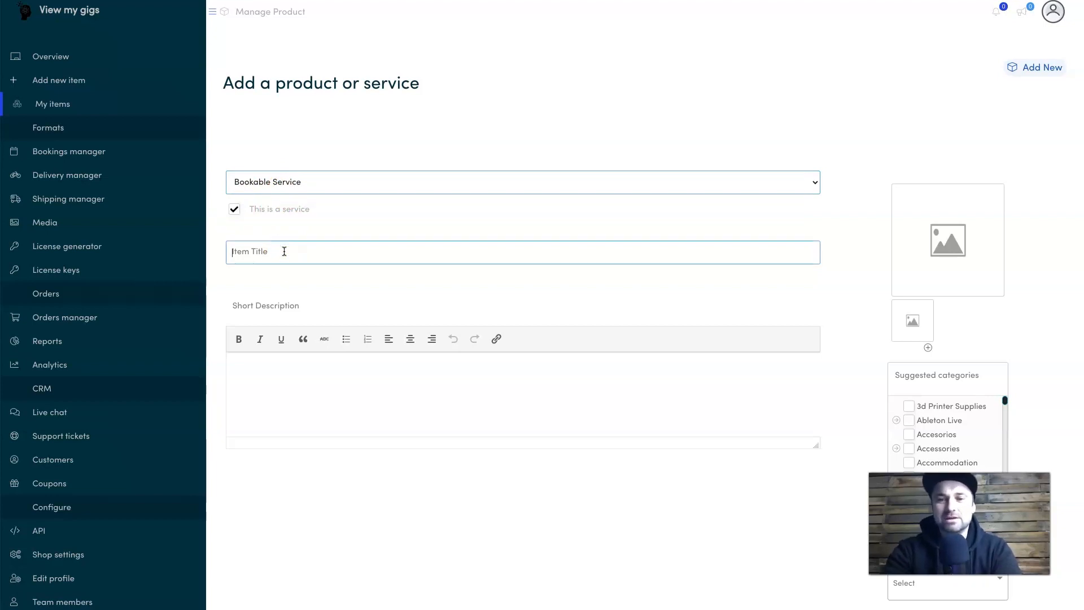
pyautogui.write('Thi')
pyautogui.press('BackSpace')
pyautogui.press('BackSpace')
pyautogui.press('BackSpace')
pyautogui.write('1-')
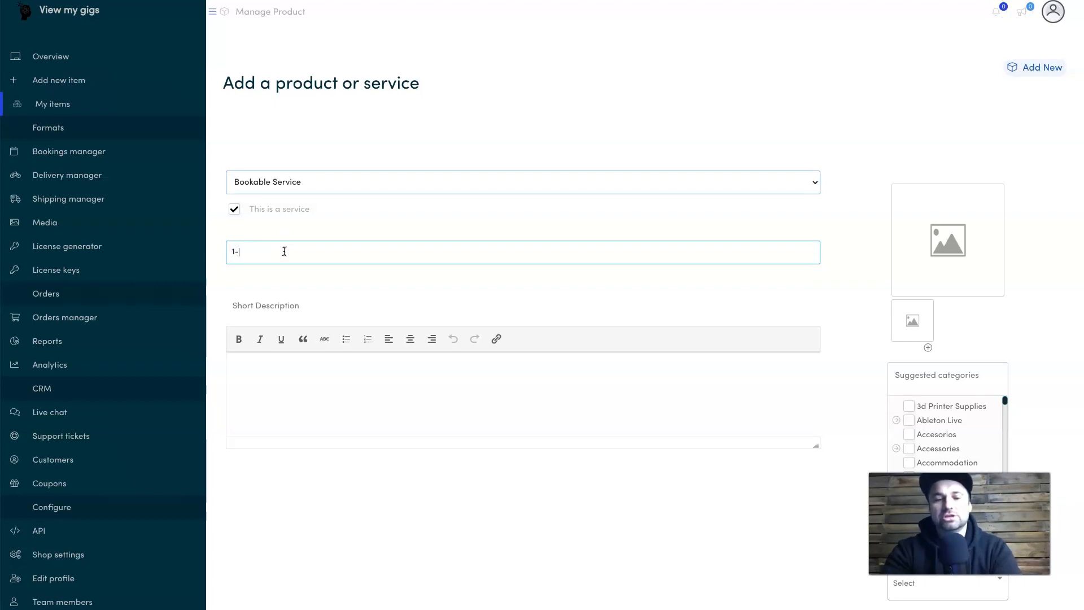
pyautogui.write('hour coaching sesion')
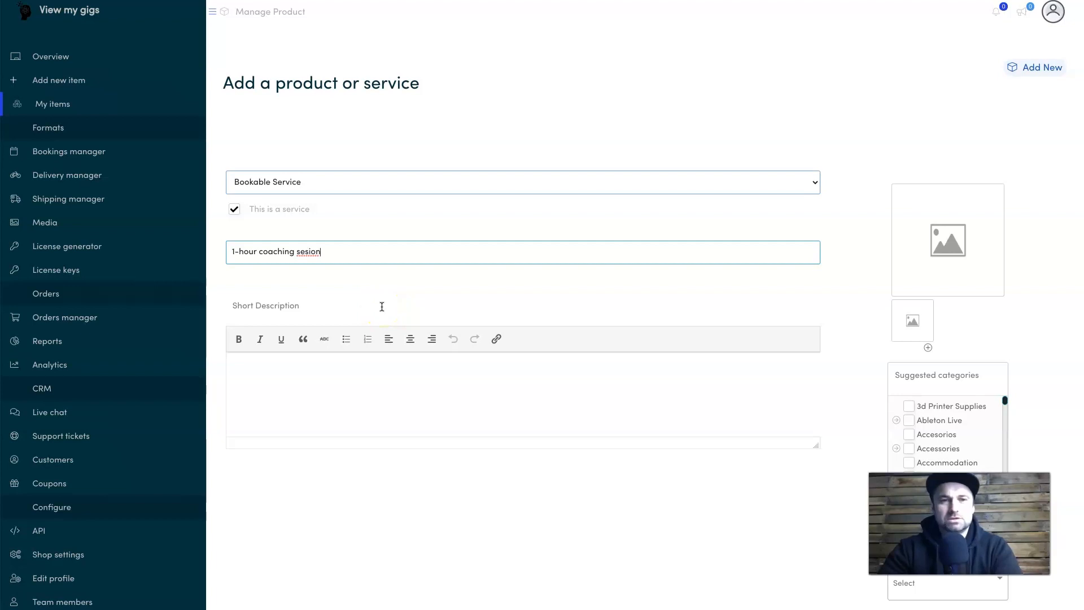
# - Enter the short description "Inside this coaching session you will learn how to scale our existing business much higher than you already have."
pyautogui.click(409, 369)
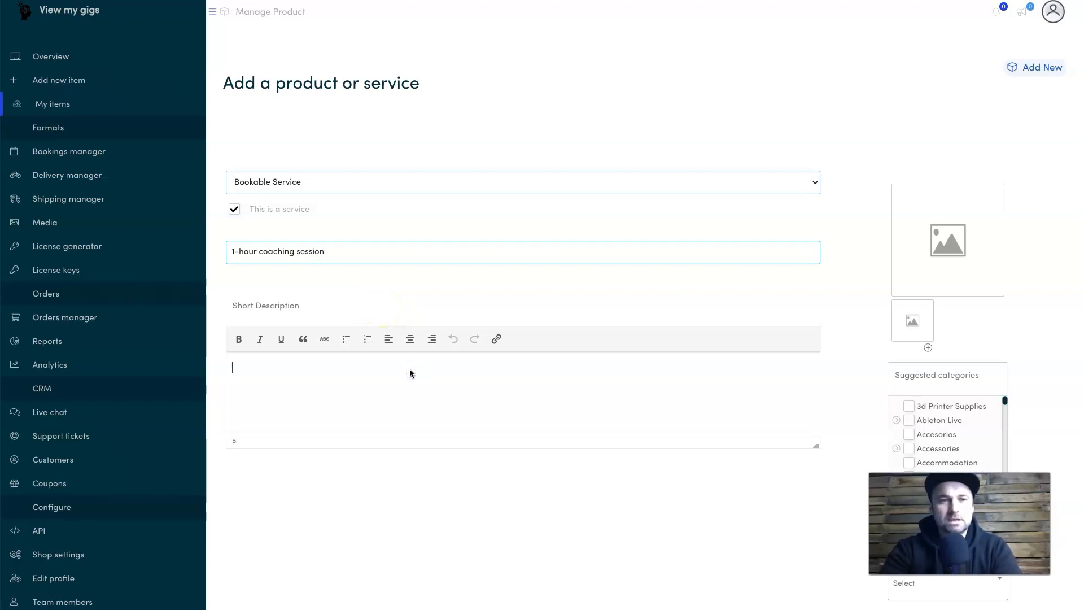
pyautogui.write('Inside this ')
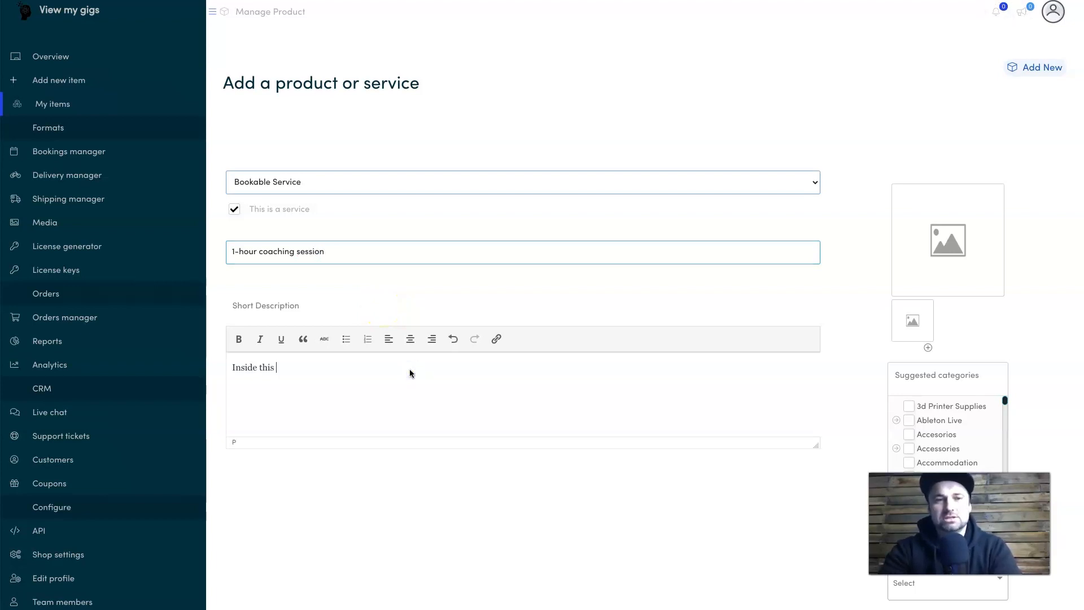
pyautogui.write('coaching session')
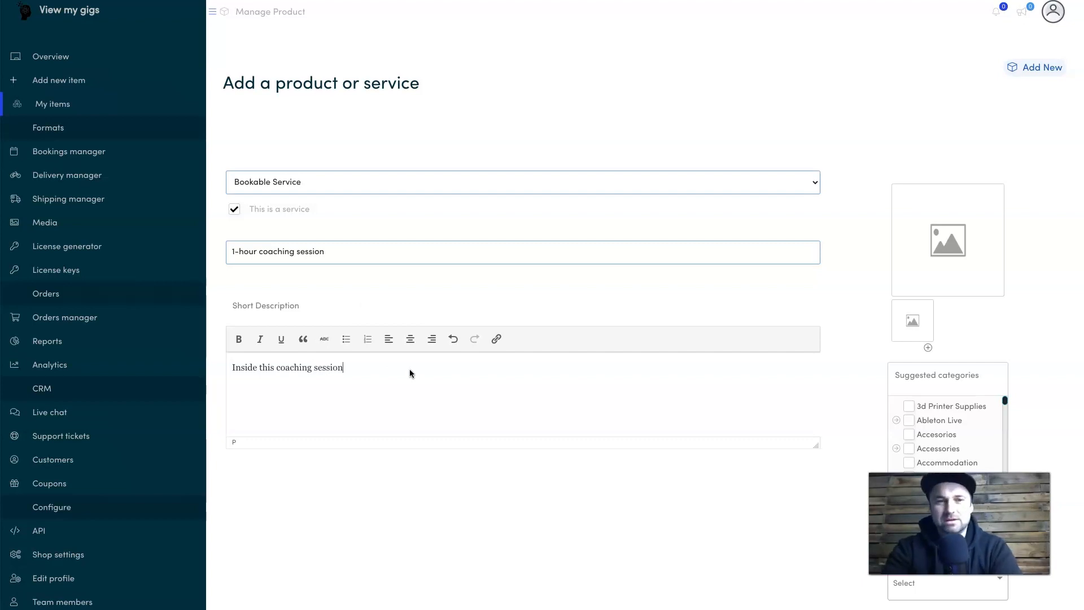
pyautogui.write(' you will h')
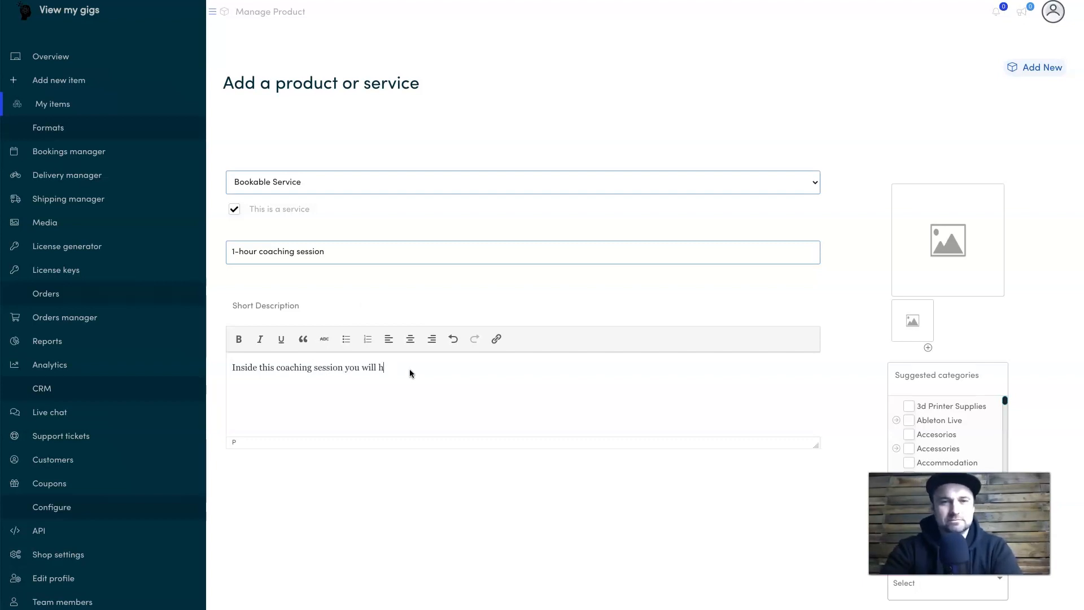
pyautogui.write('ea how to sc')
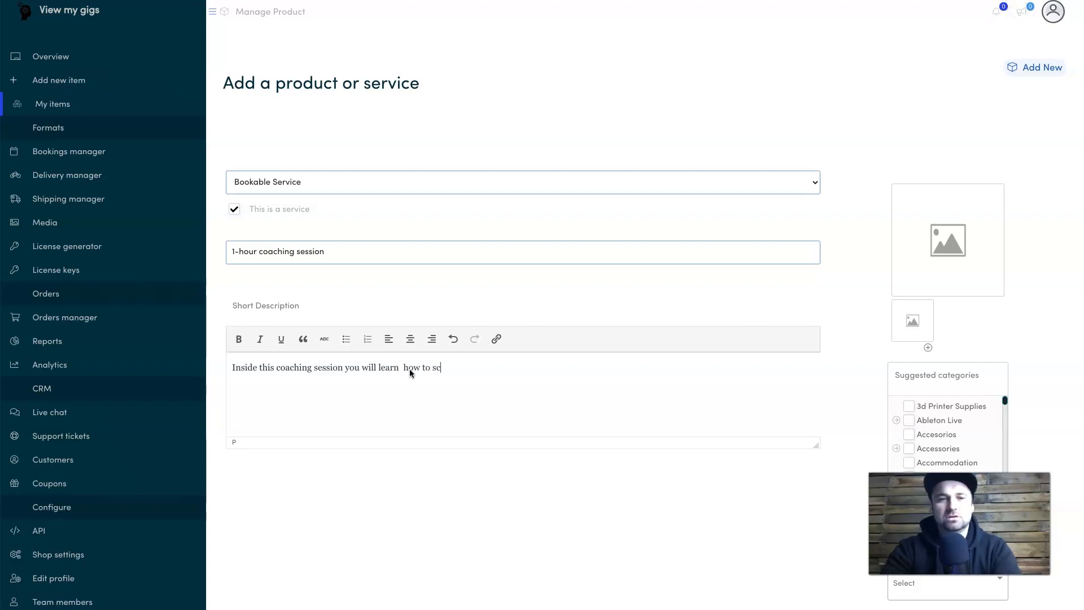
pyautogui.write('aley our existing ')
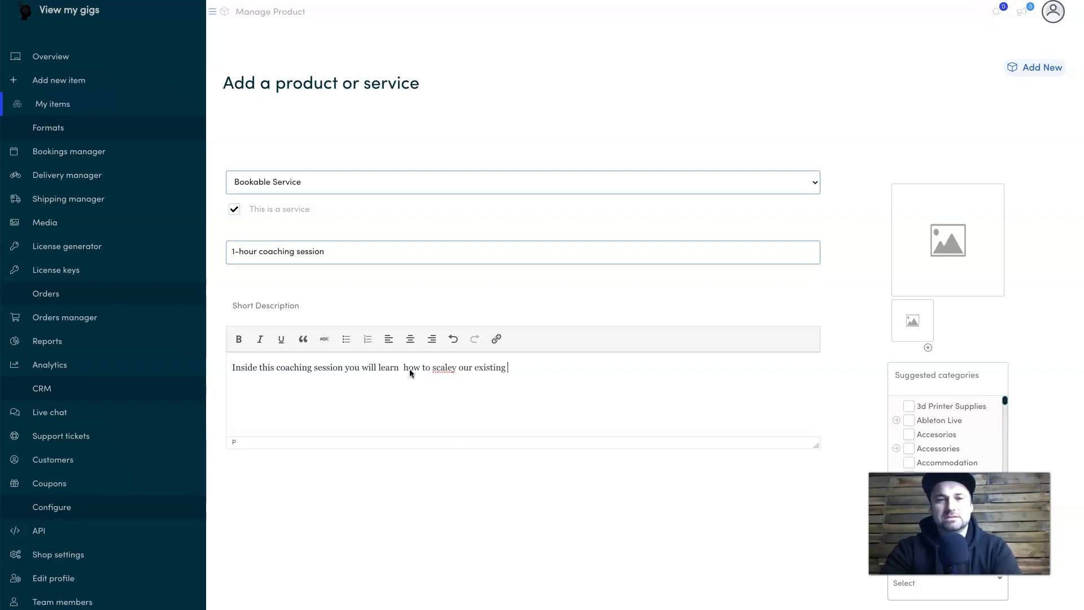
pyautogui.write('business mu')
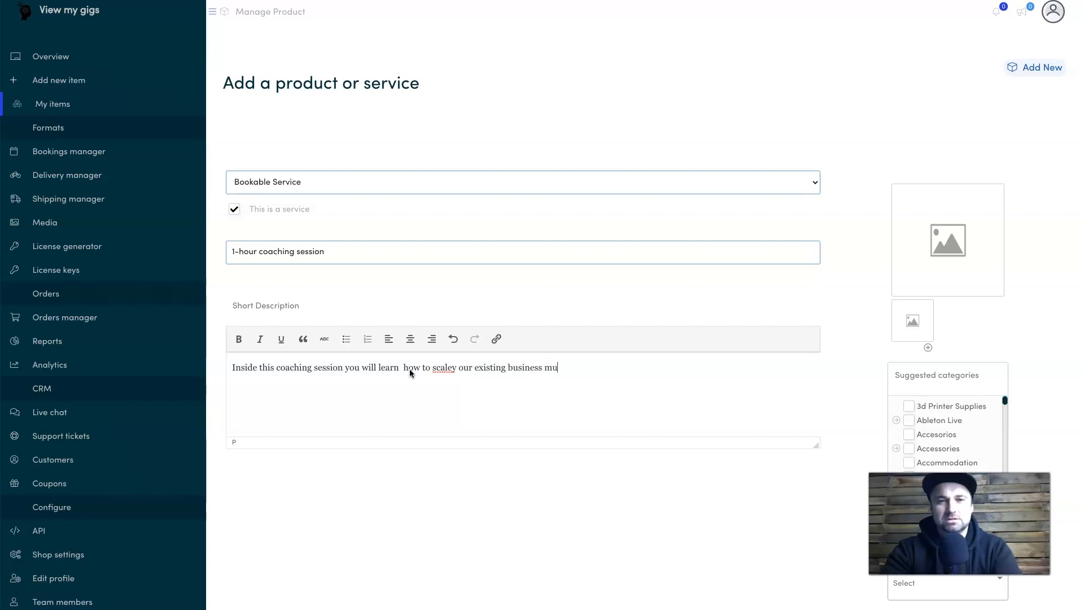
pyautogui.write('ch hi')
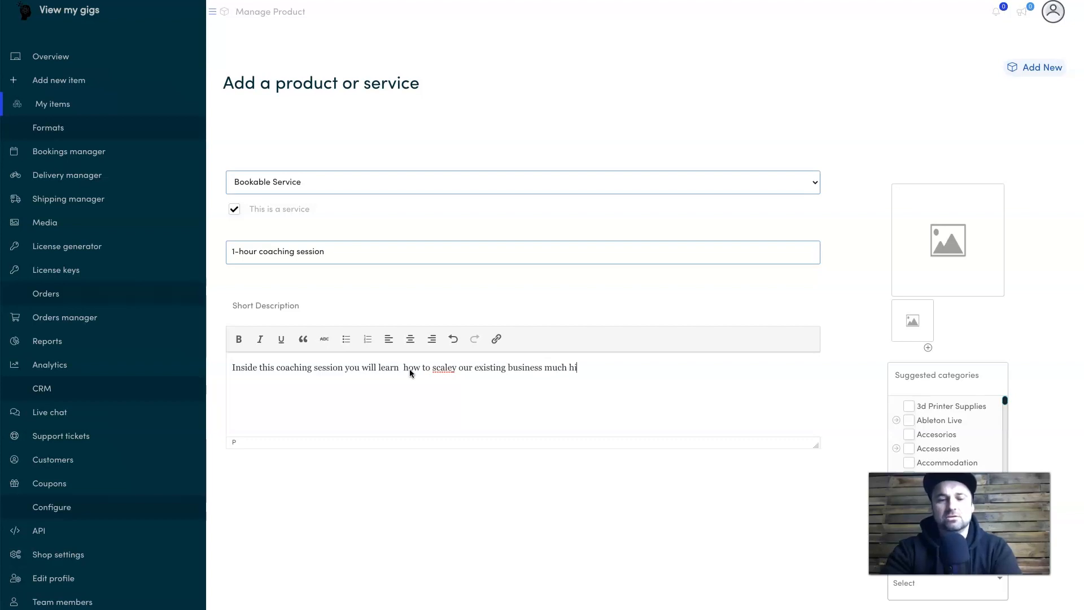
pyautogui.write('gher than you already have.')
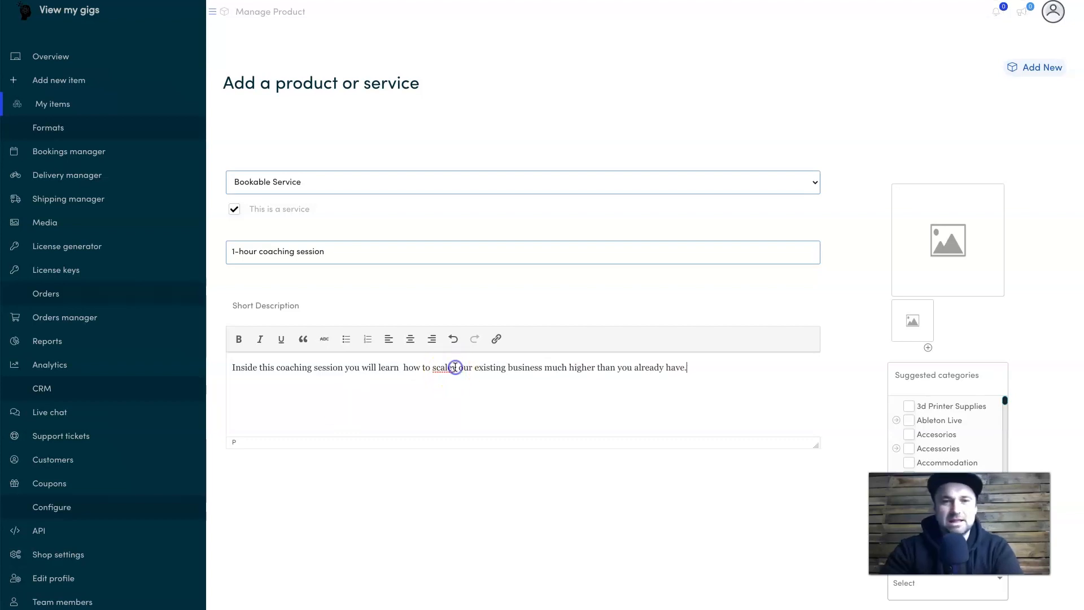
pyautogui.click(456, 367)
pyautogui.press('BackSpace')
pyautogui.click(404, 366)
pyautogui.press('BackSpace')
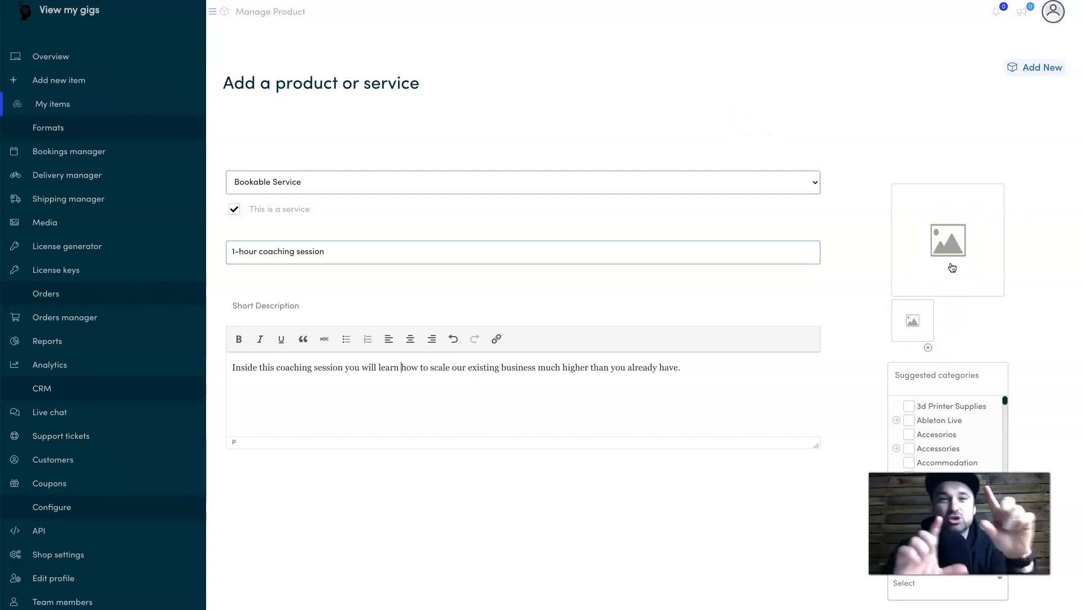
# - Set the item's main image to the existing media file showing a hand holding a phone
pyautogui.click(951, 258)
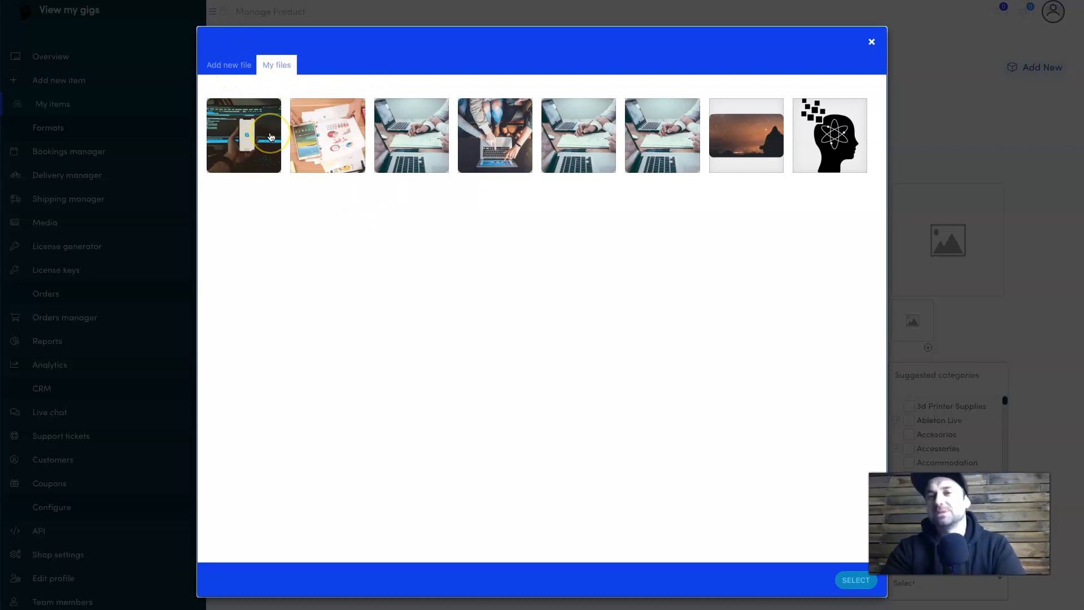
pyautogui.click(271, 137)
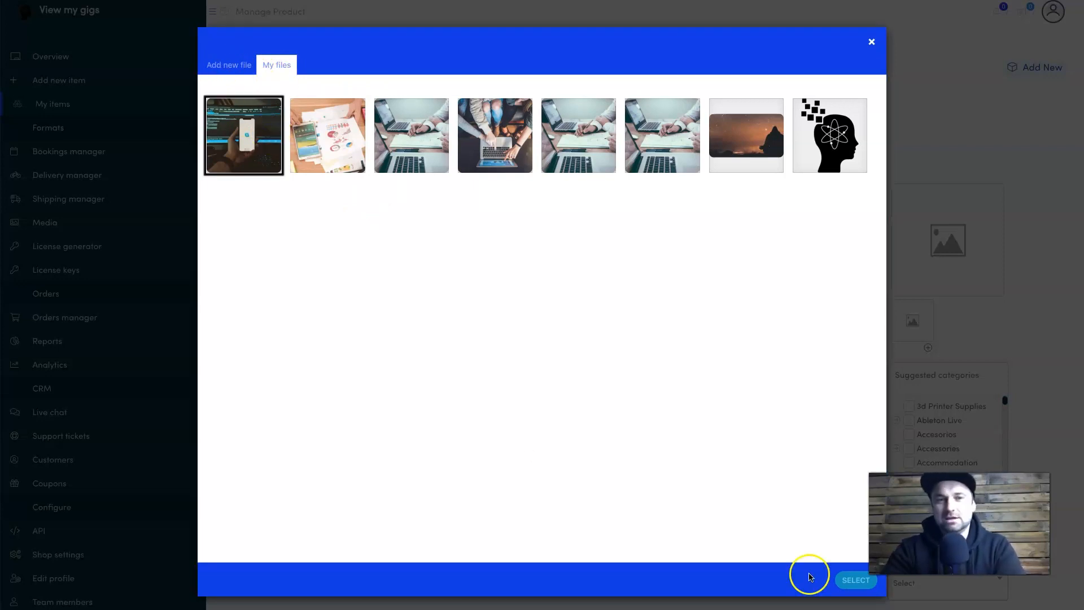
pyautogui.click(852, 581)
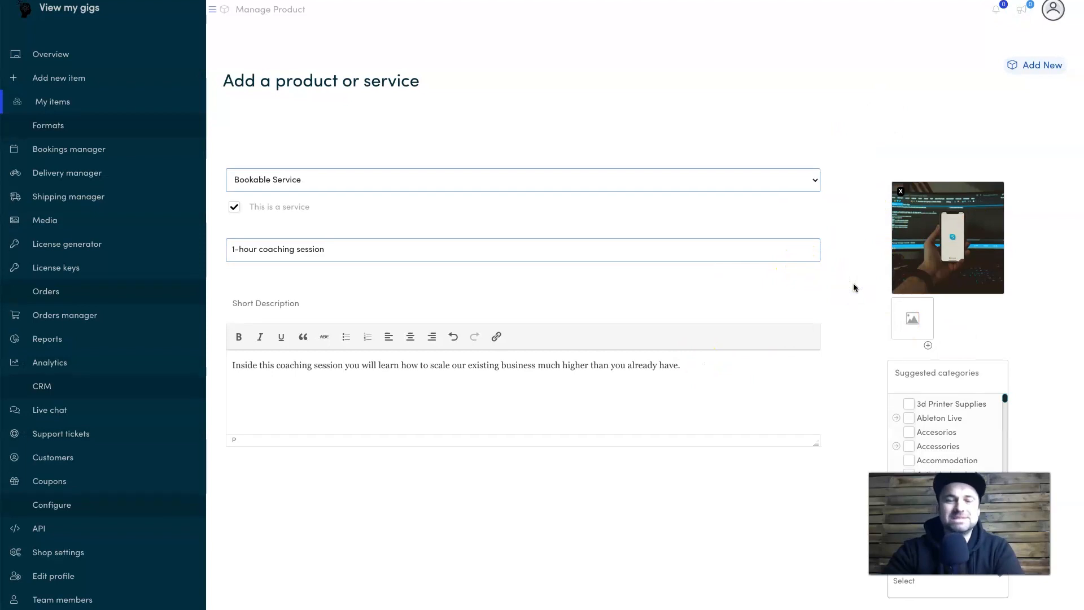
# - Choose Credit Card (Stripe) and PayPal as the item's payment gateways
pyautogui.scroll(-3, 855, 303)
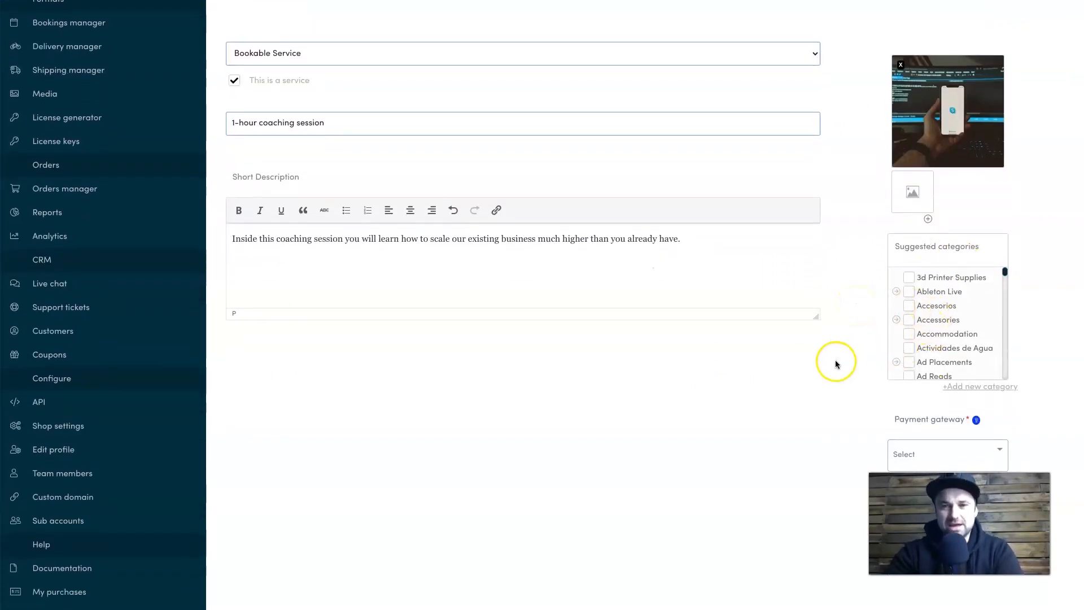
pyautogui.scroll(-1, 883, 401)
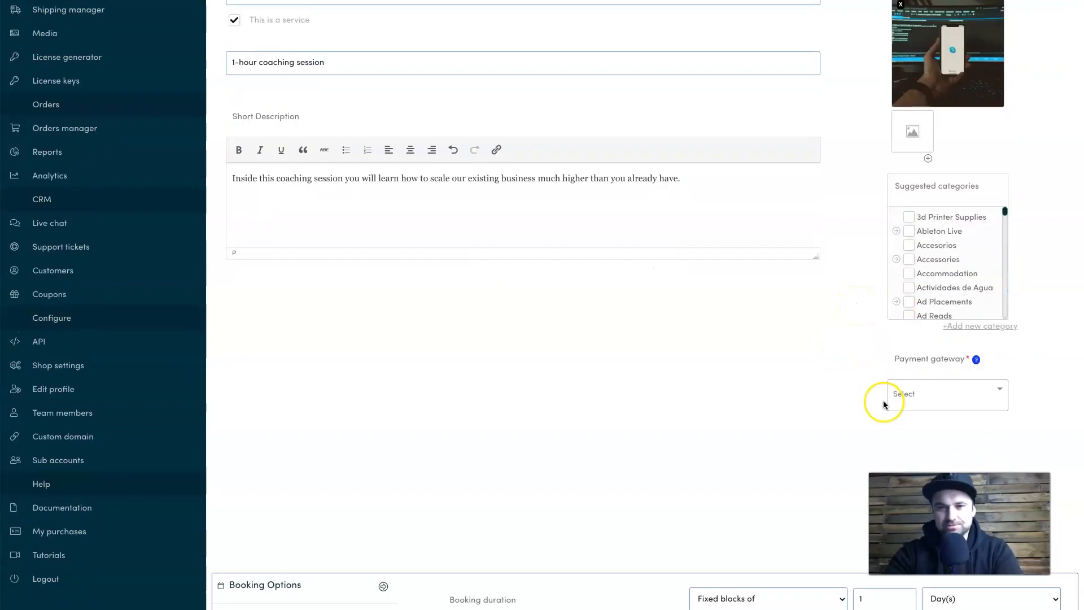
pyautogui.scroll(-2, 980, 339)
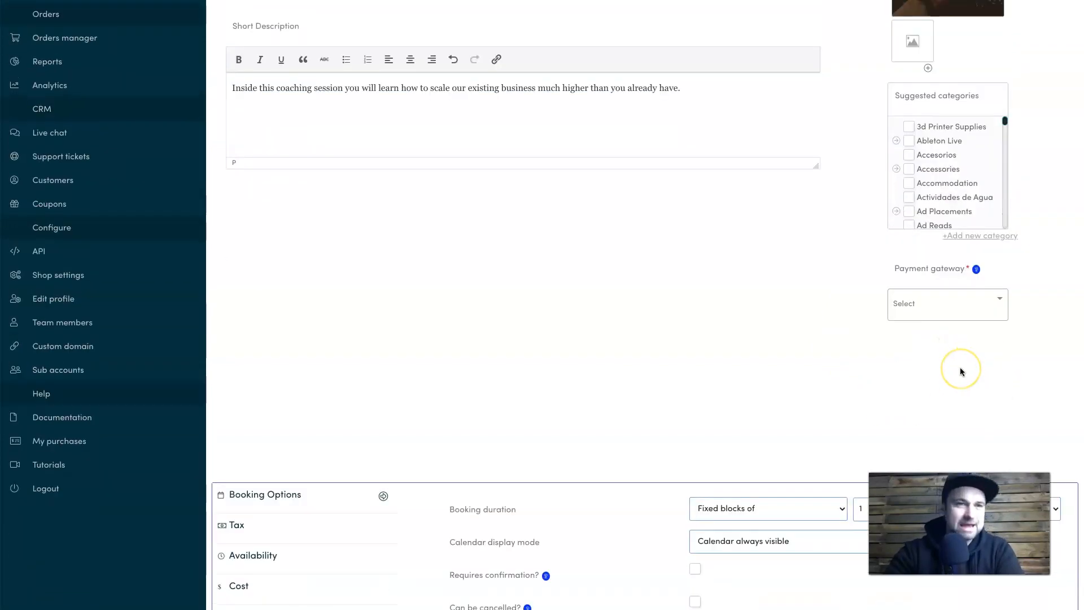
pyautogui.click(977, 305)
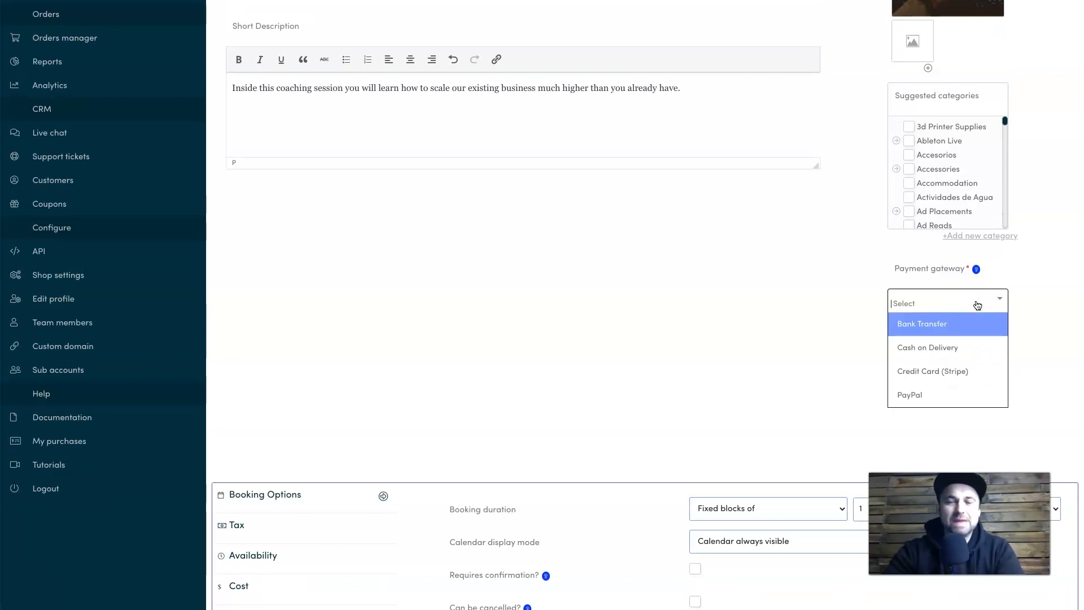
pyautogui.click(930, 371)
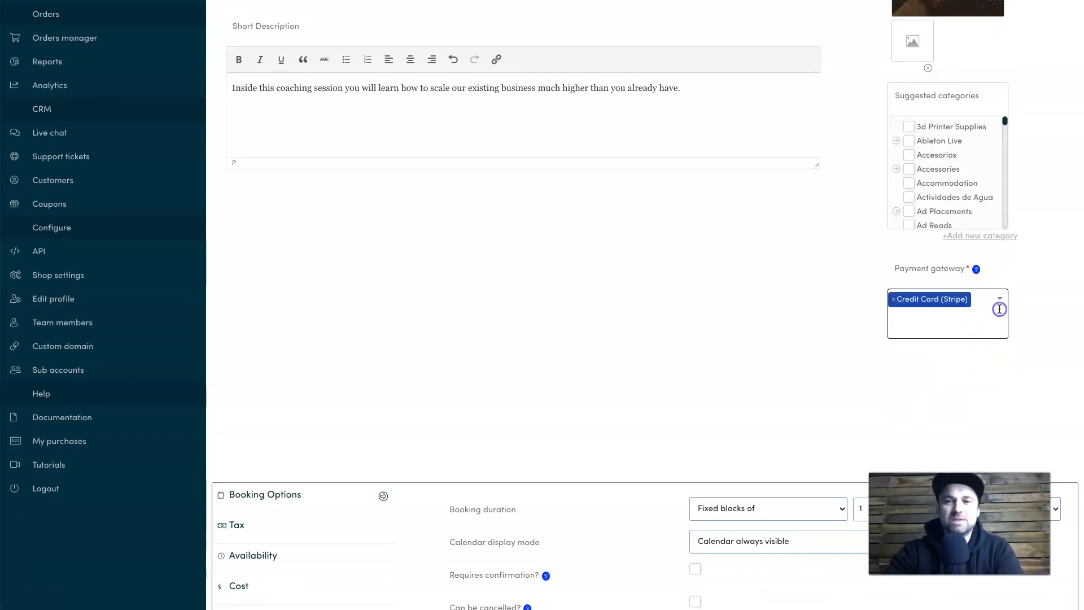
pyautogui.click(996, 308)
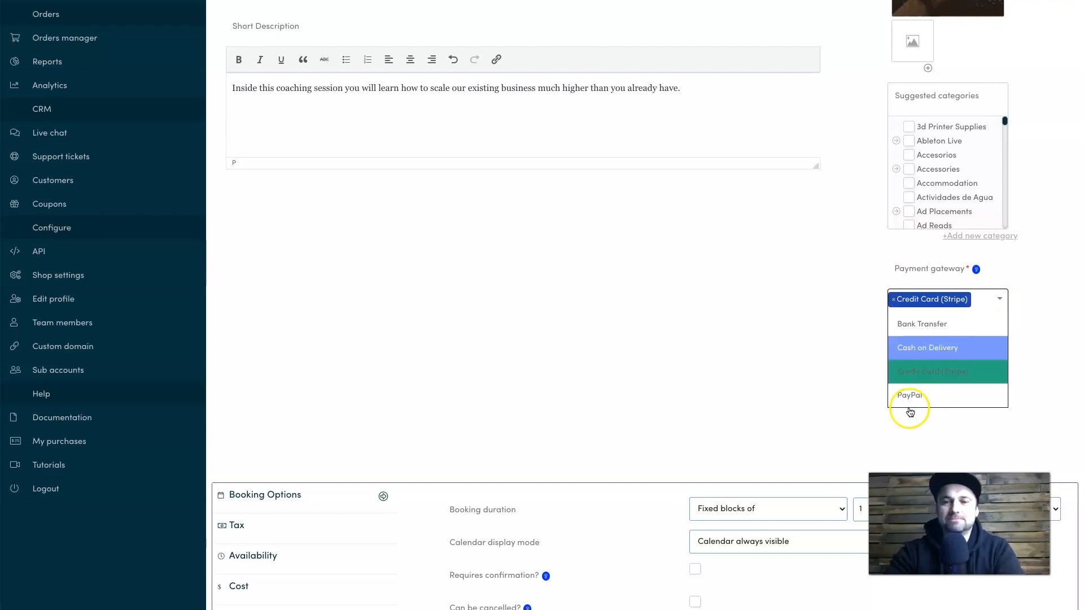
pyautogui.click(915, 395)
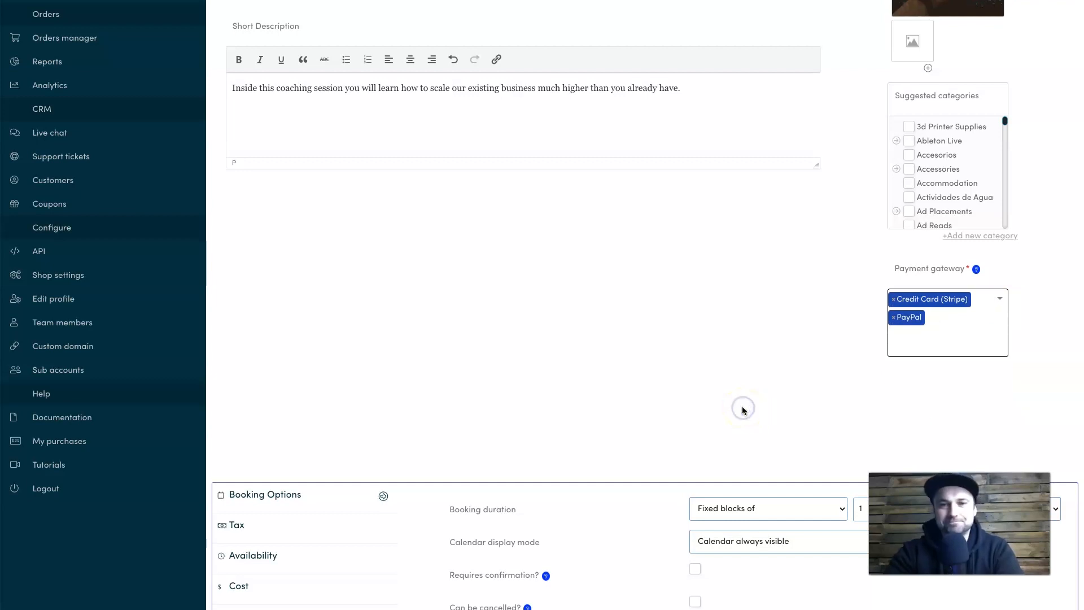
# - Turn the confirmation requirement for bookings on and back off in the item's booking options
pyautogui.scroll(-1, 741, 407)
pyautogui.scroll(-1, 741, 409)
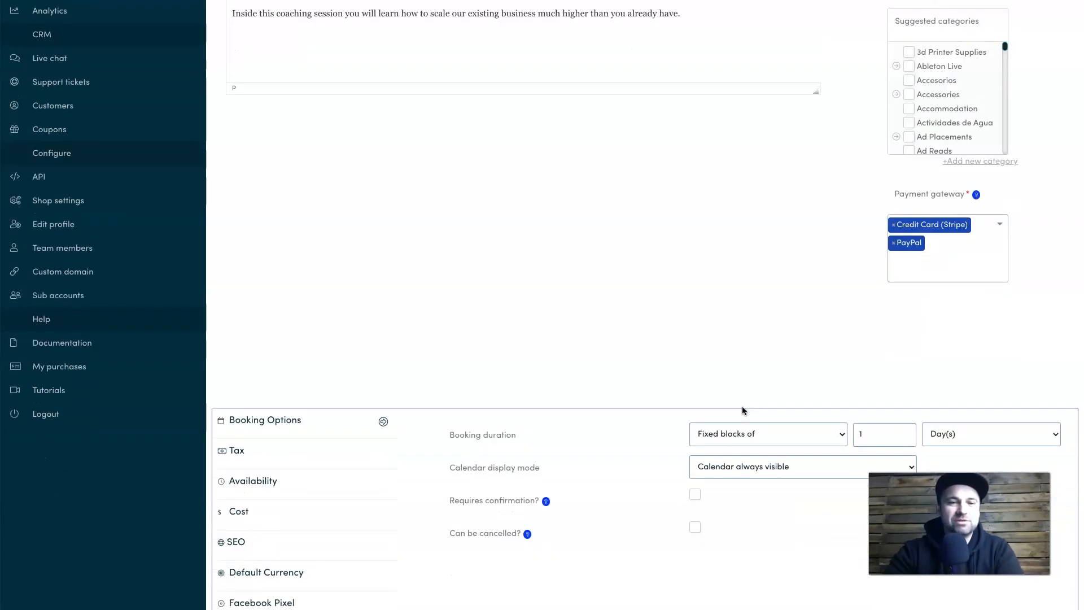
pyautogui.scroll(-2, 741, 407)
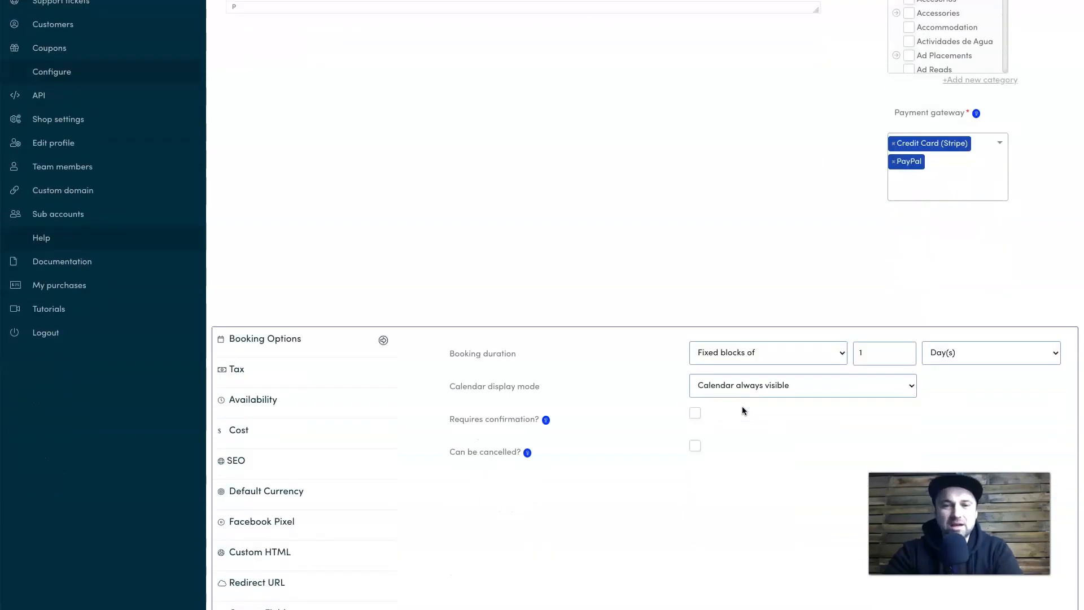
pyautogui.click(672, 458)
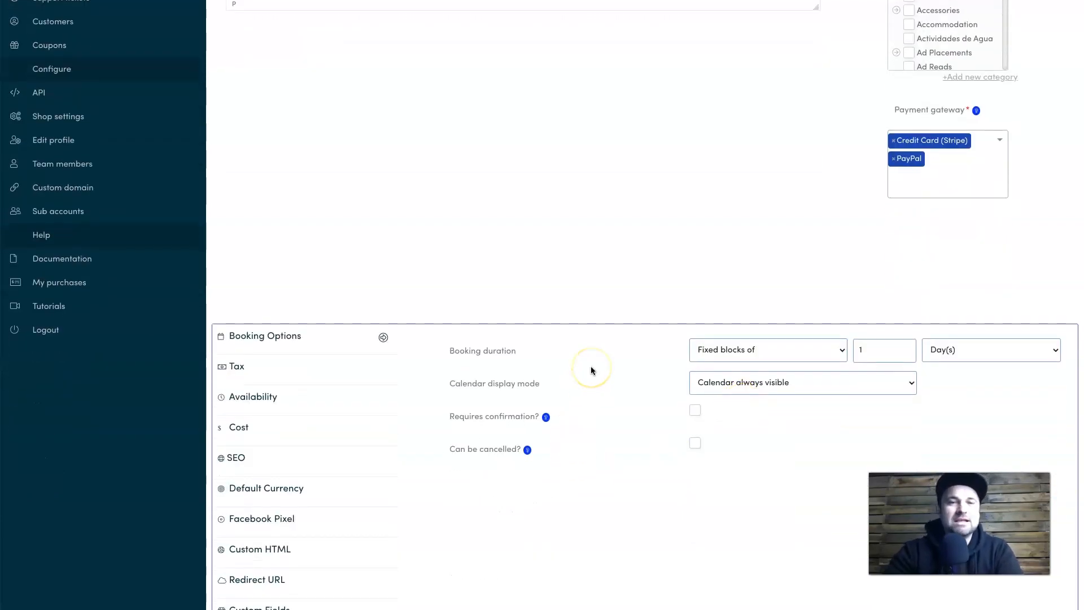
pyautogui.scroll(-2, 591, 369)
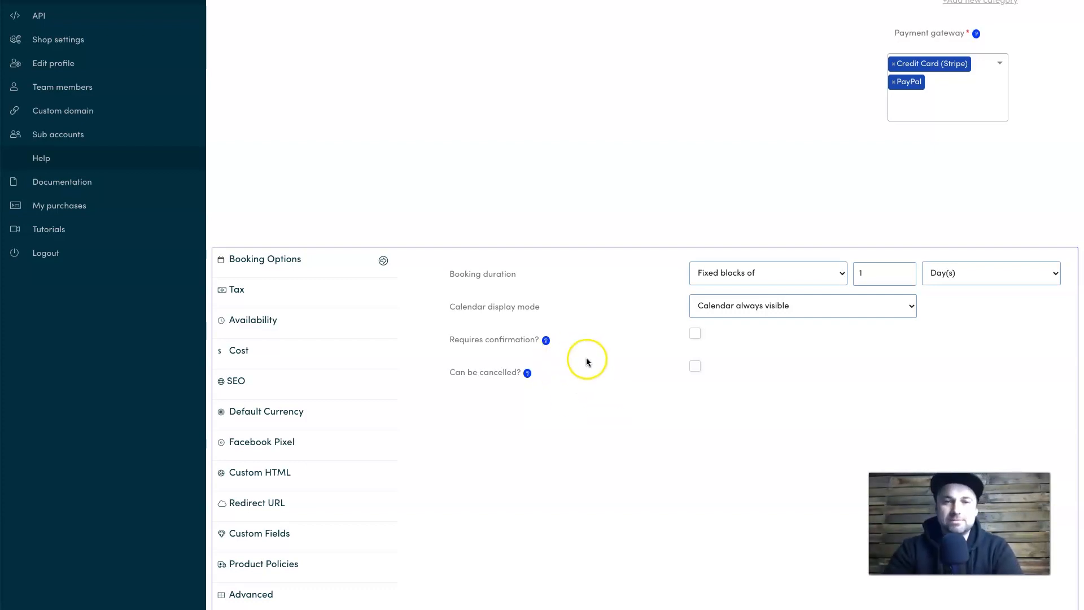
pyautogui.click(695, 335)
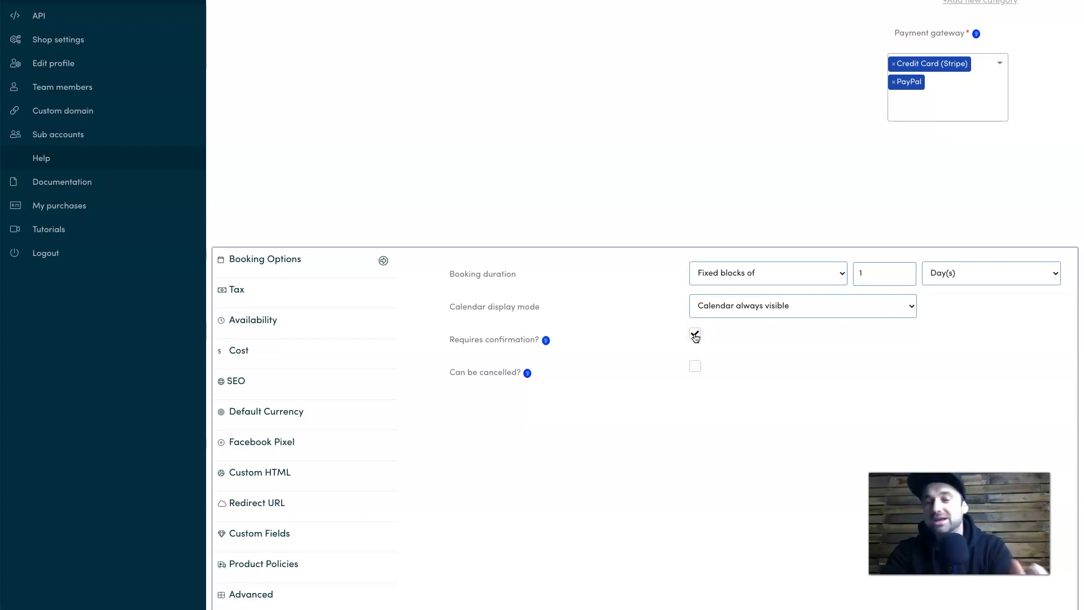
pyautogui.click(695, 334)
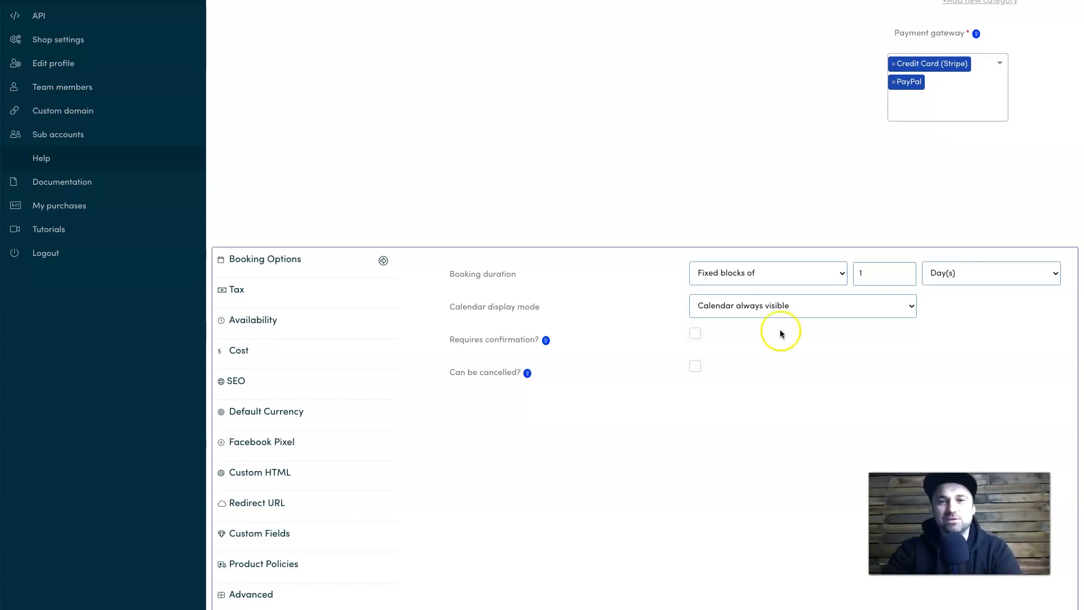
# - Keep the calendar always visible and set the booking duration to fixed blocks of 1 hour
pyautogui.click(754, 309)
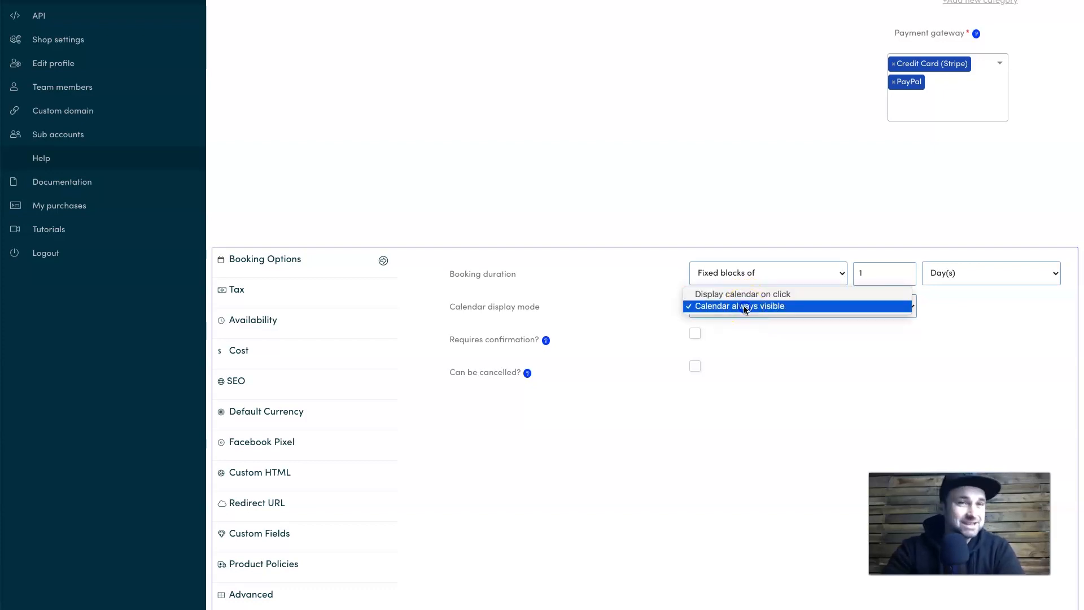
pyautogui.click(746, 306)
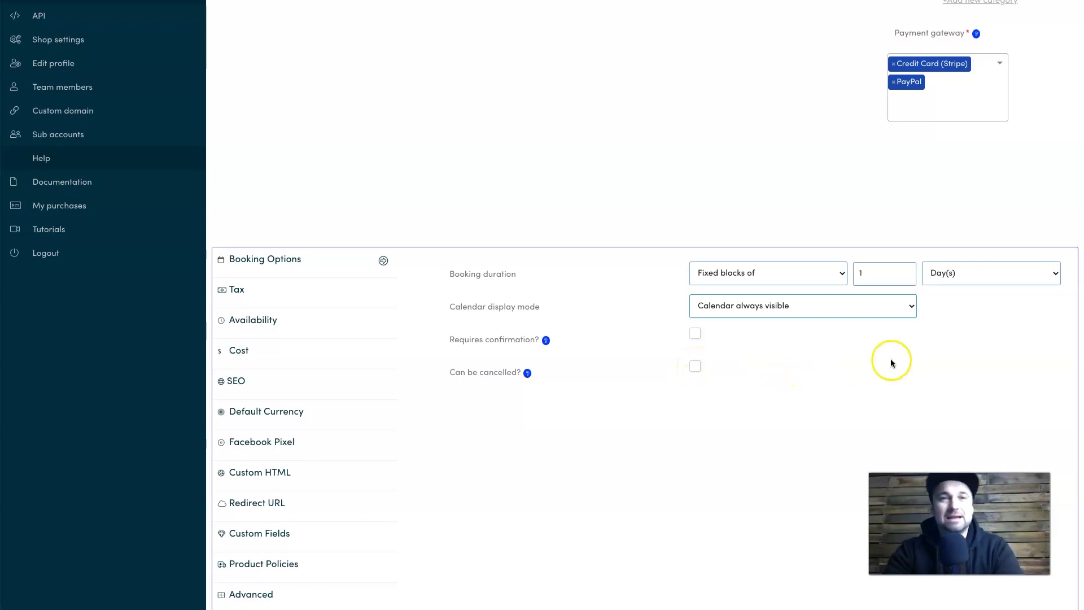
pyautogui.click(983, 273)
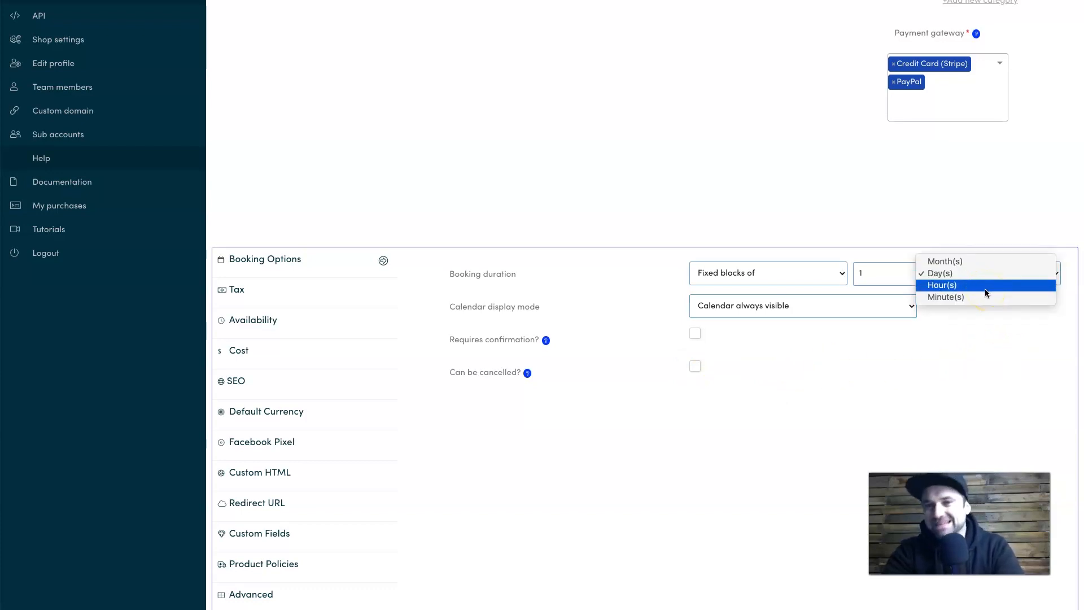
pyautogui.click(986, 289)
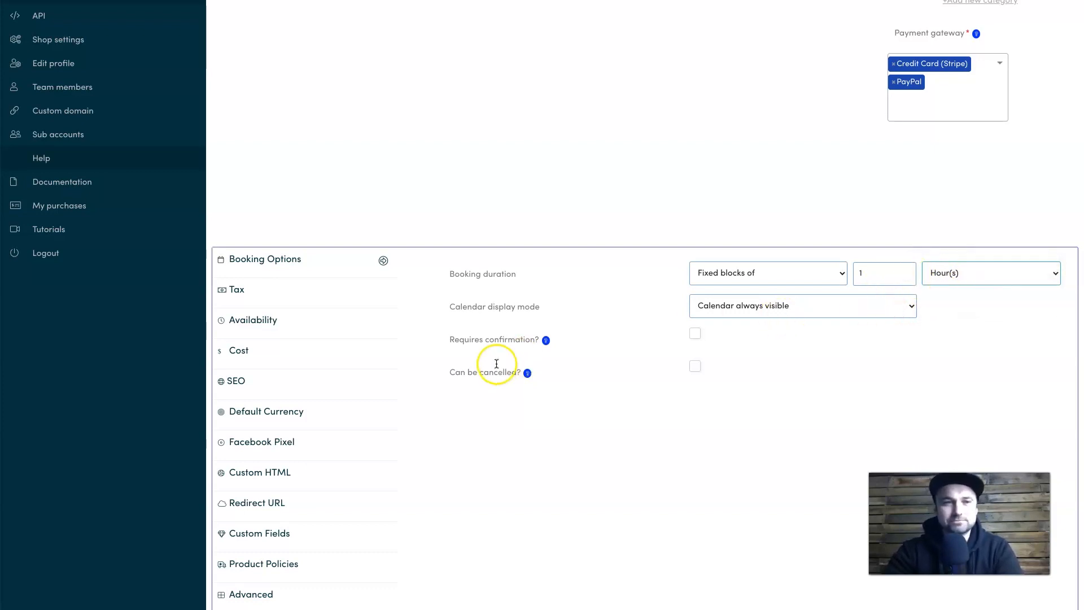
# - Look through the tax status and the available tax classes for the item
pyautogui.click(302, 297)
pyautogui.click(621, 270)
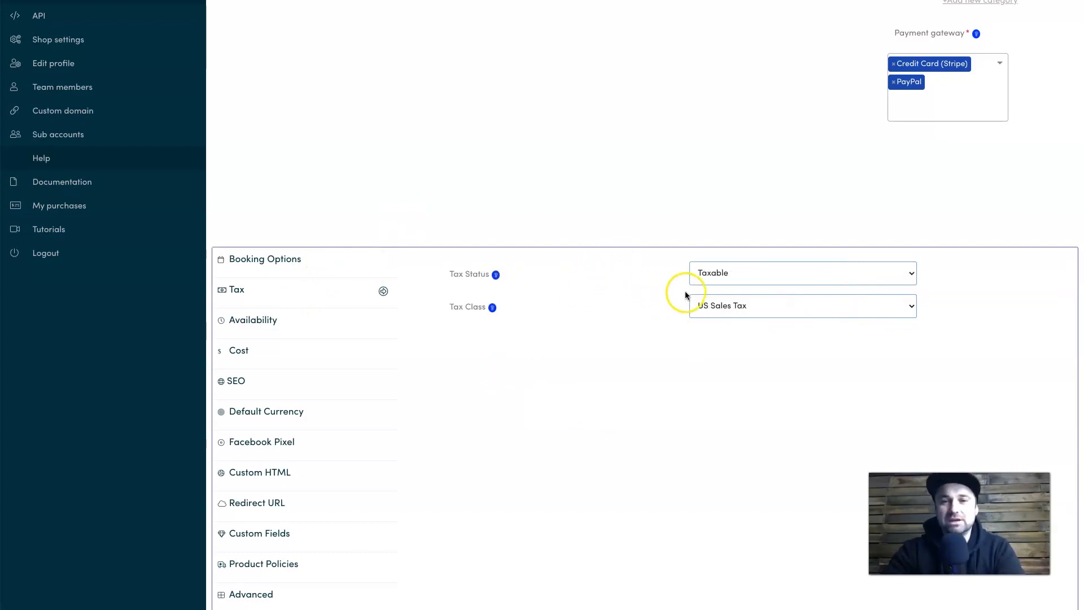
pyautogui.click(748, 308)
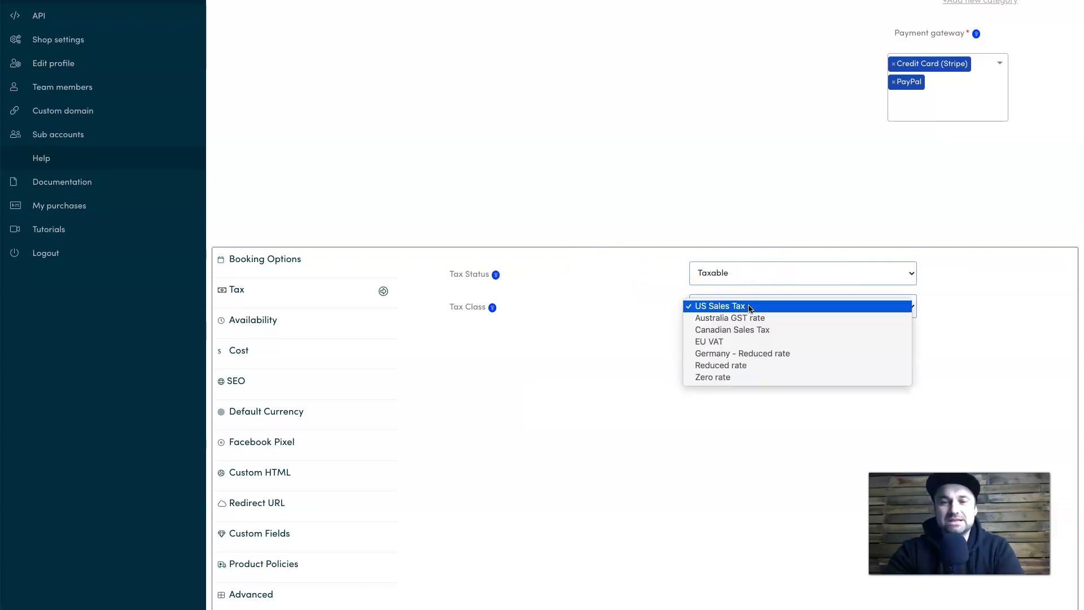
pyautogui.click(266, 321)
# - Review the item's availability settings, including maximum bookings per block, first block start and available time rules
pyautogui.click(266, 322)
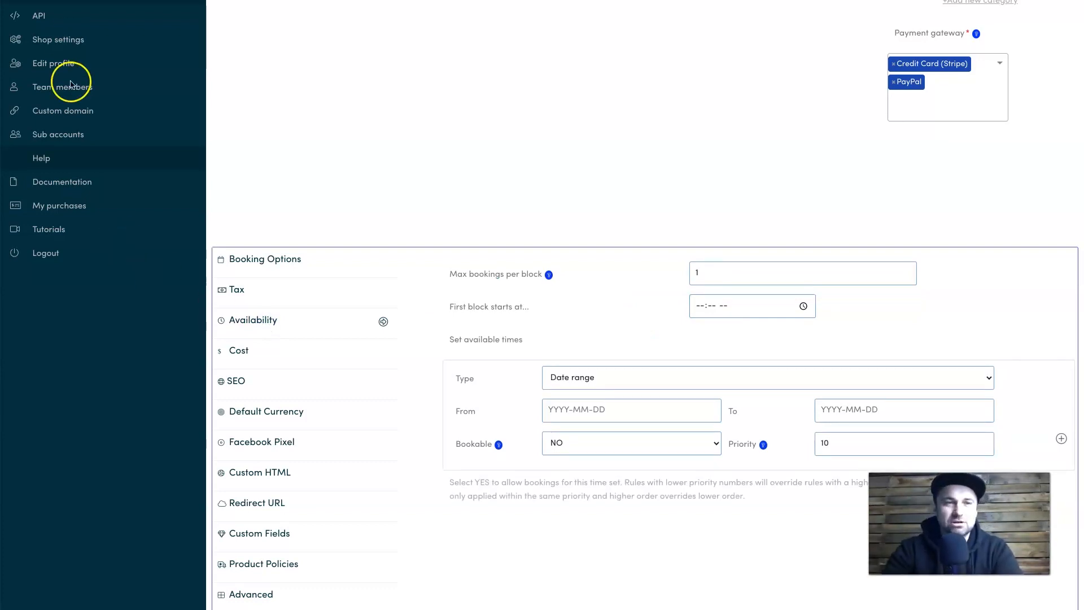
pyautogui.scroll(10, 141, 152)
pyautogui.scroll(-1, 205, 116)
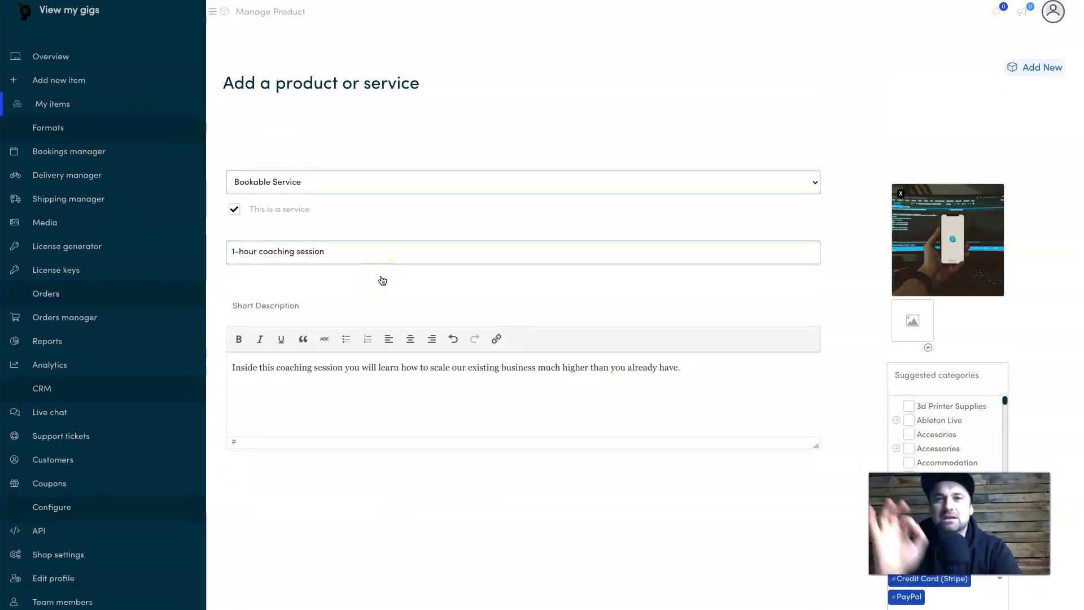
pyautogui.scroll(-5, 382, 280)
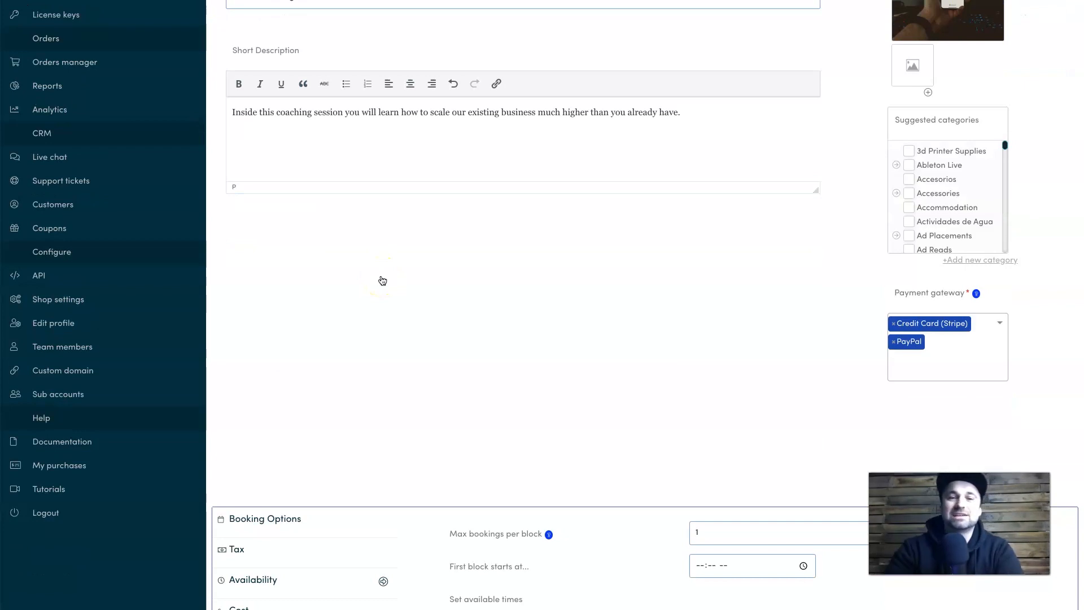
pyautogui.scroll(-1, 677, 502)
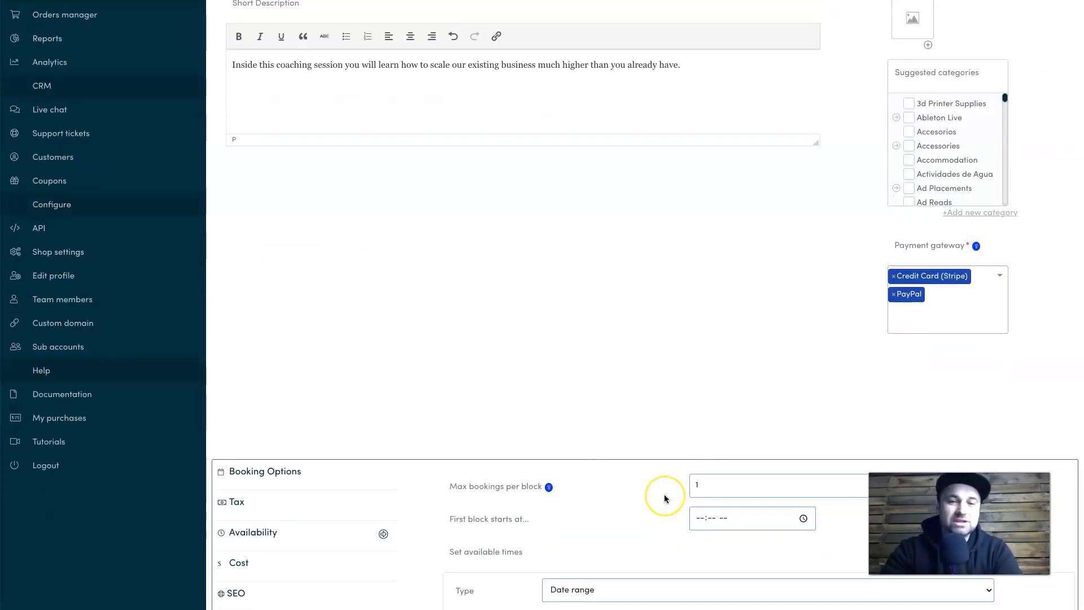
pyautogui.scroll(-4, 632, 479)
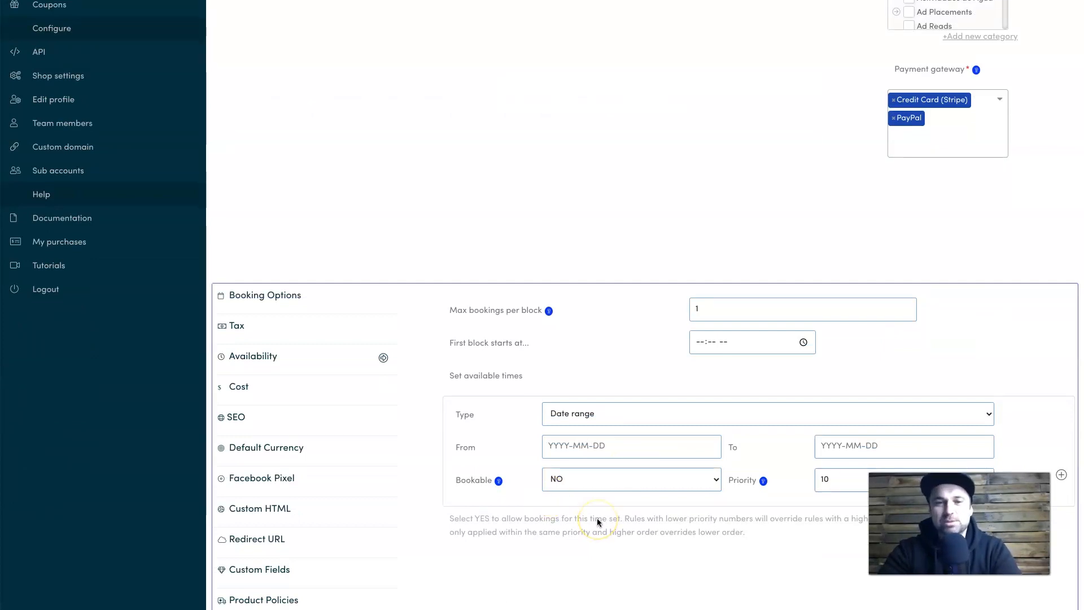
pyautogui.scroll(-2, 254, 346)
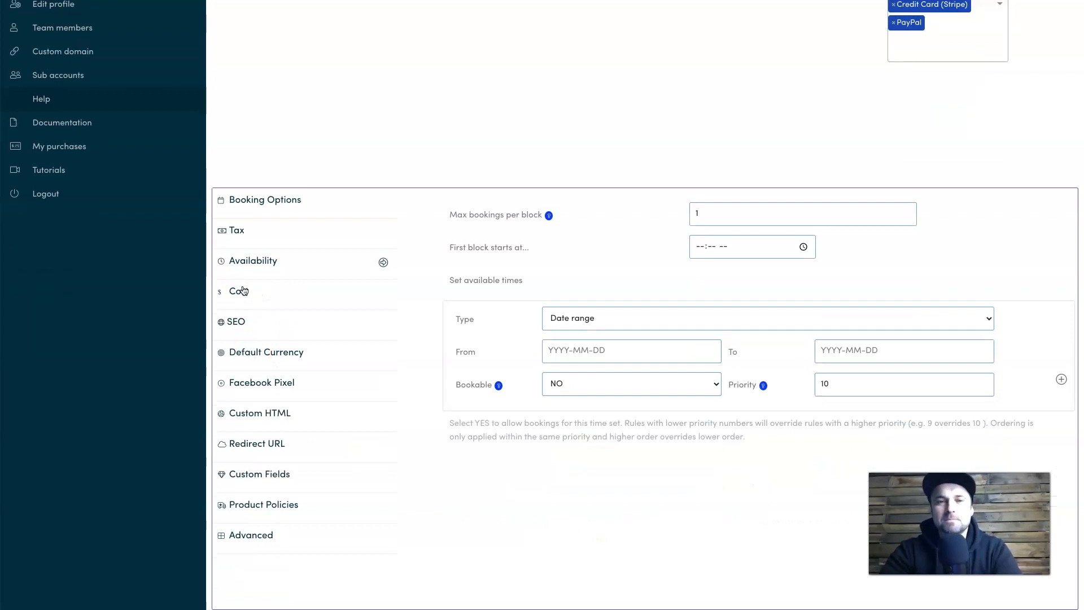
# - Set the coaching session's block cost to 397
pyautogui.click(388, 305)
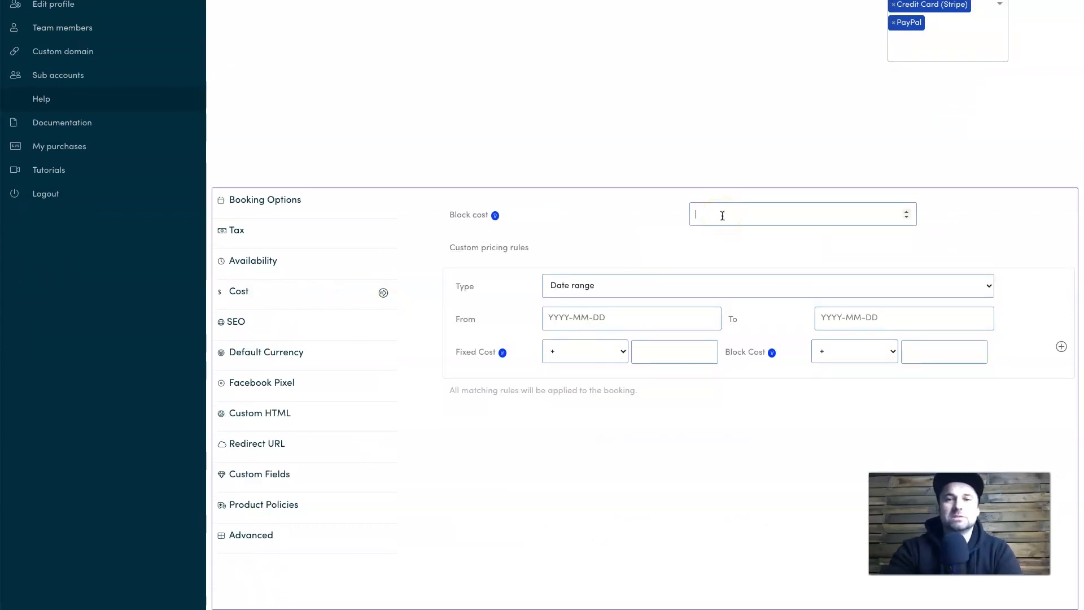
pyautogui.write('197')
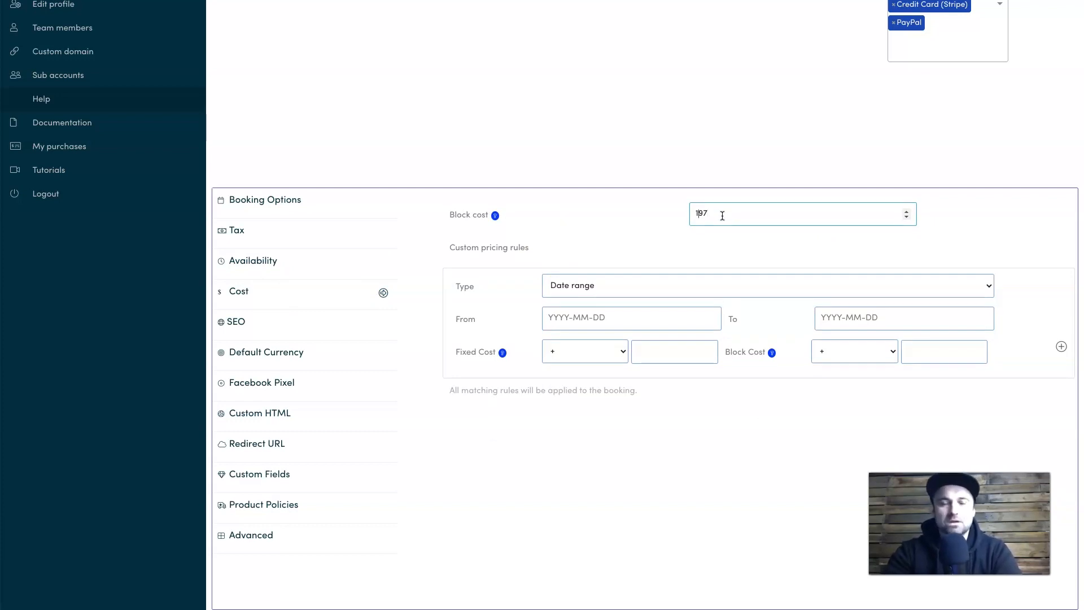
pyautogui.write('3')
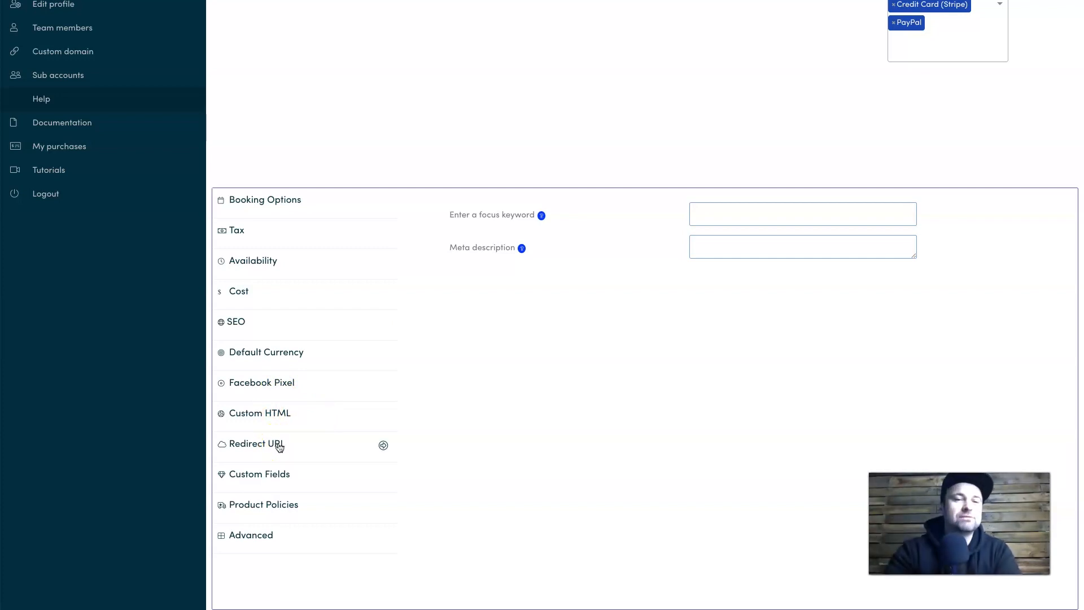
# - Review the item's redirect URL, custom fields and advanced settings, including the explanations for menu order and purchase note
pyautogui.click(279, 447)
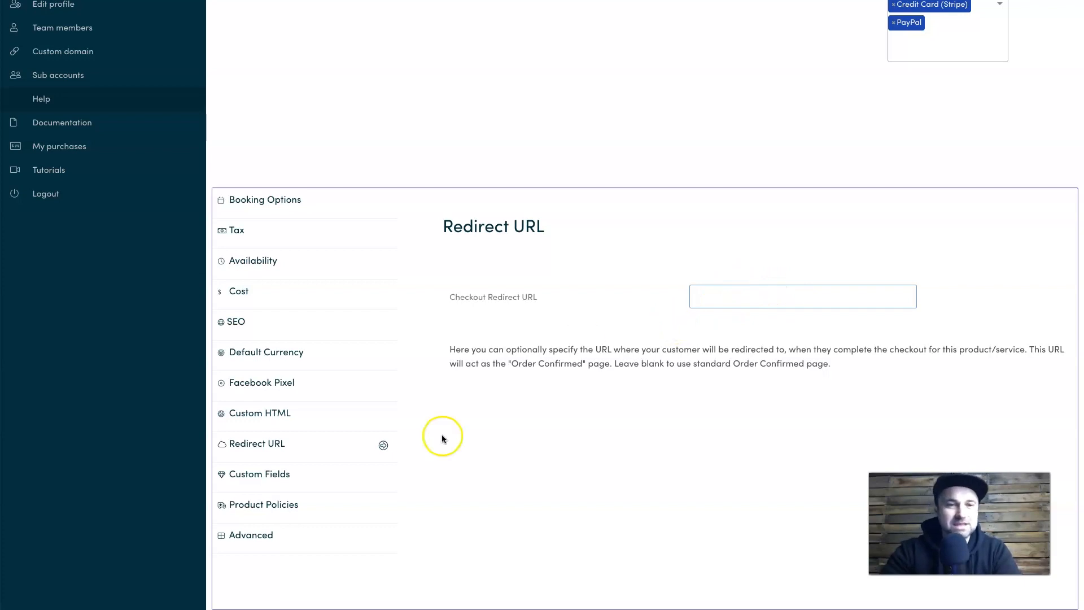
pyautogui.click(304, 479)
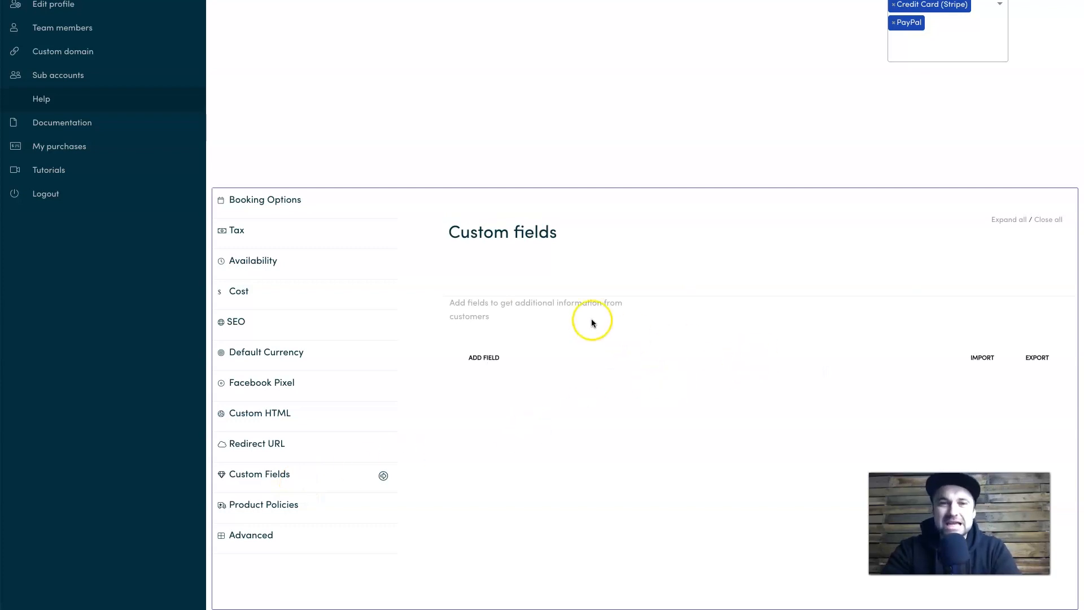
pyautogui.click(282, 540)
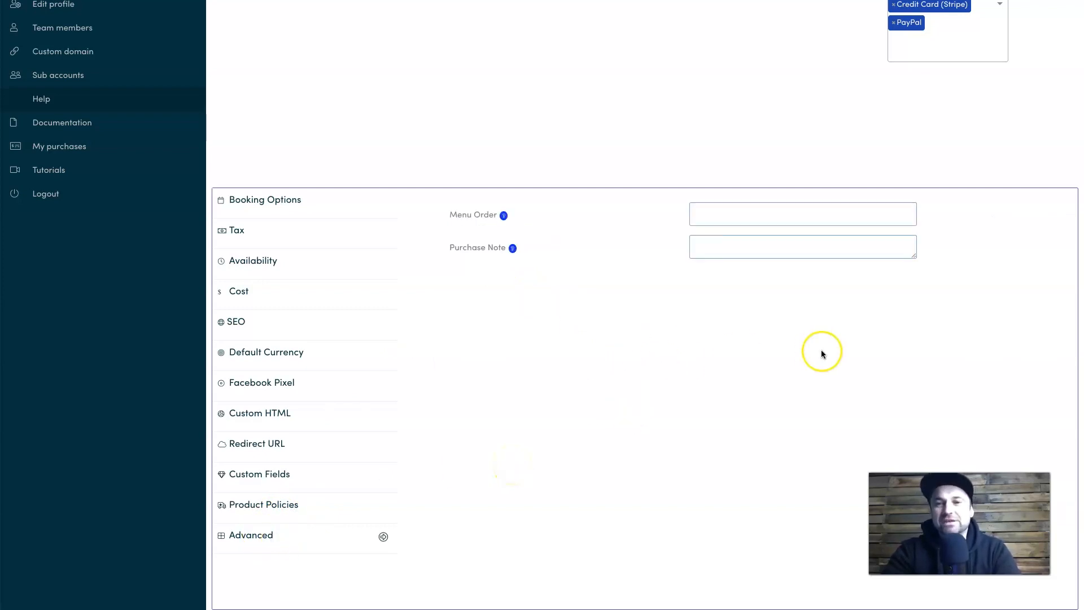
pyautogui.moveTo(503, 215)
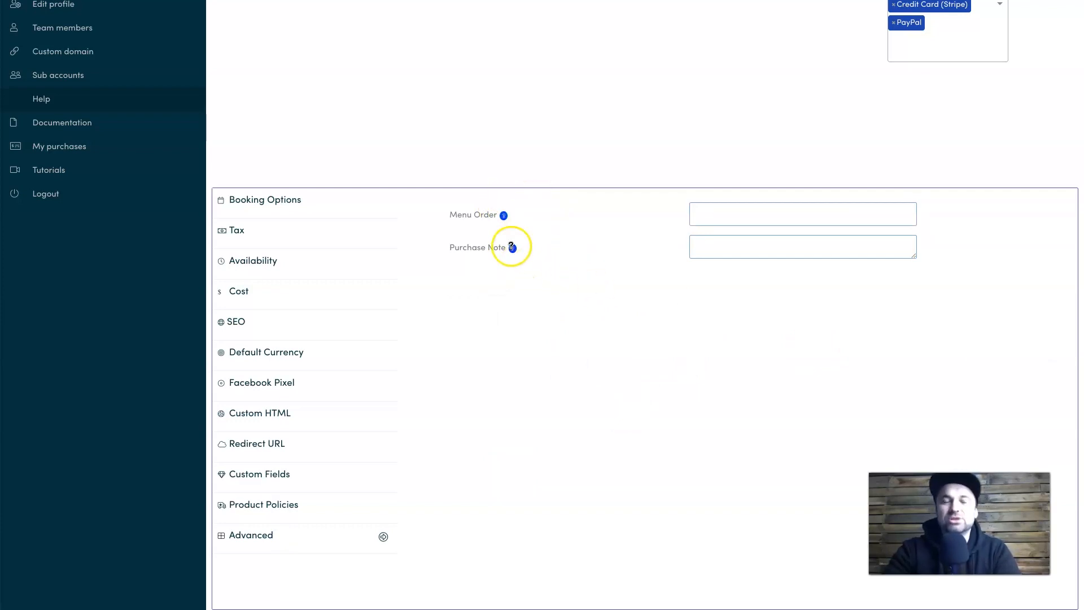
pyautogui.moveTo(512, 249)
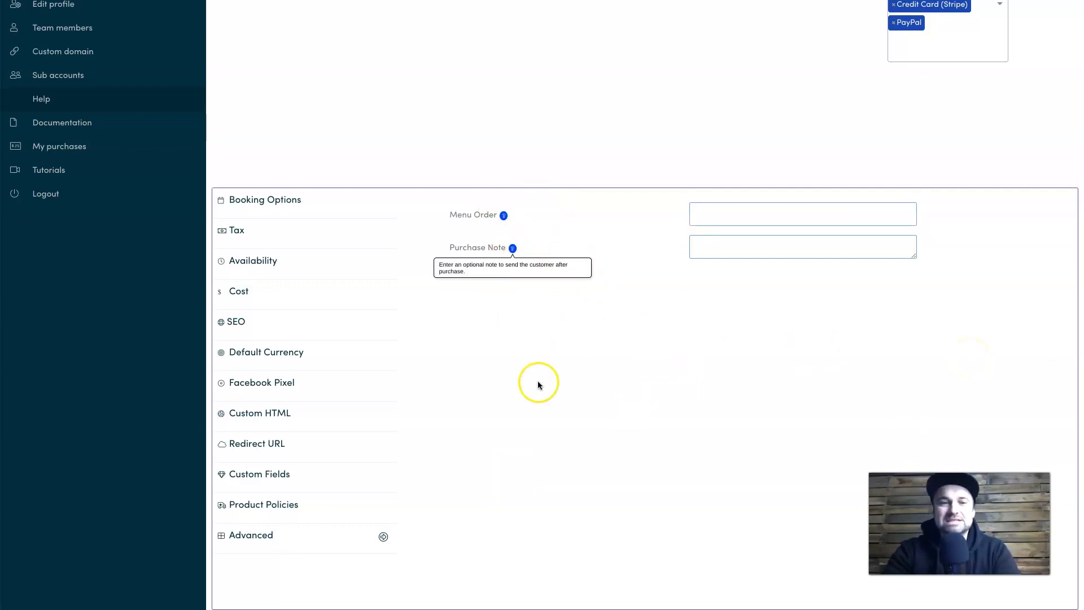
# - Submit the 1-hour coaching session for publishing
pyautogui.scroll(-1, 292, 231)
pyautogui.scroll(-1, 276, 282)
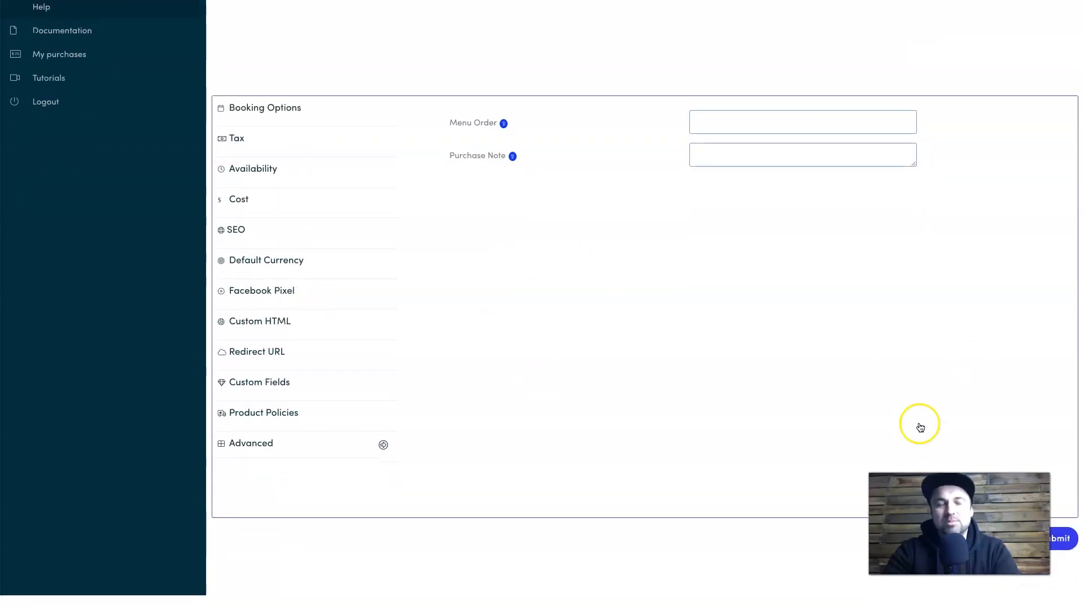
pyautogui.click(1067, 543)
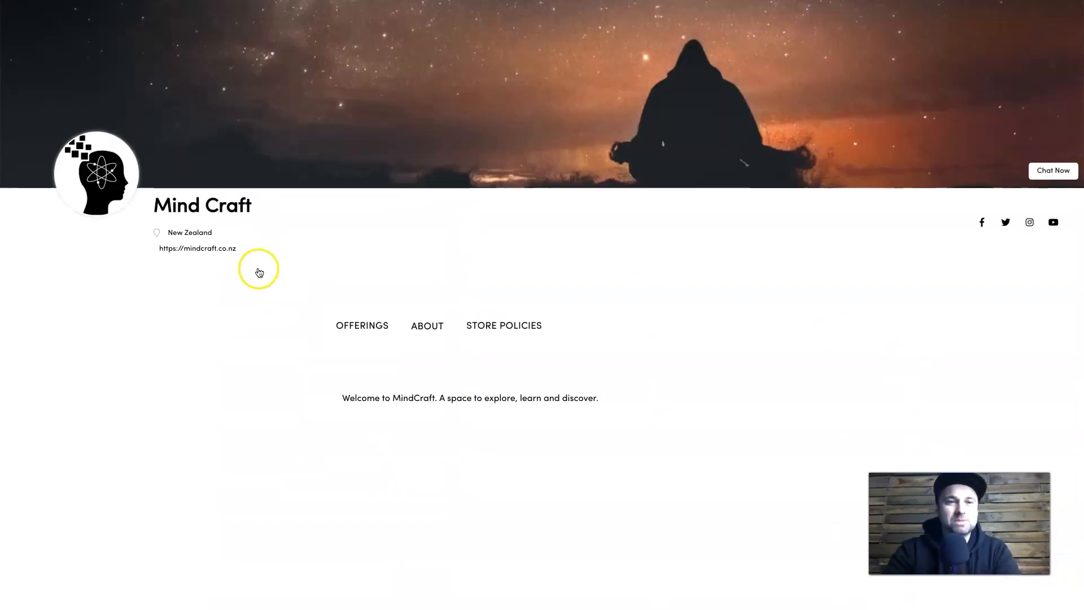
# - Open the 1-hour coaching session from the Mind Craft shop's offerings and book it for 2 June at 1:00 pm
pyautogui.click(357, 331)
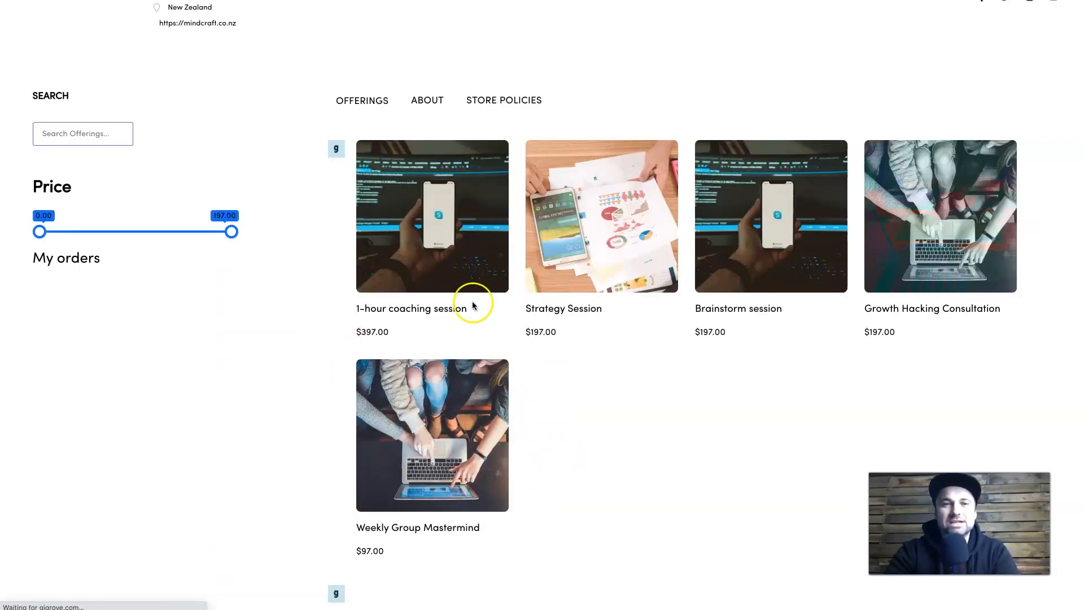
pyautogui.click(423, 220)
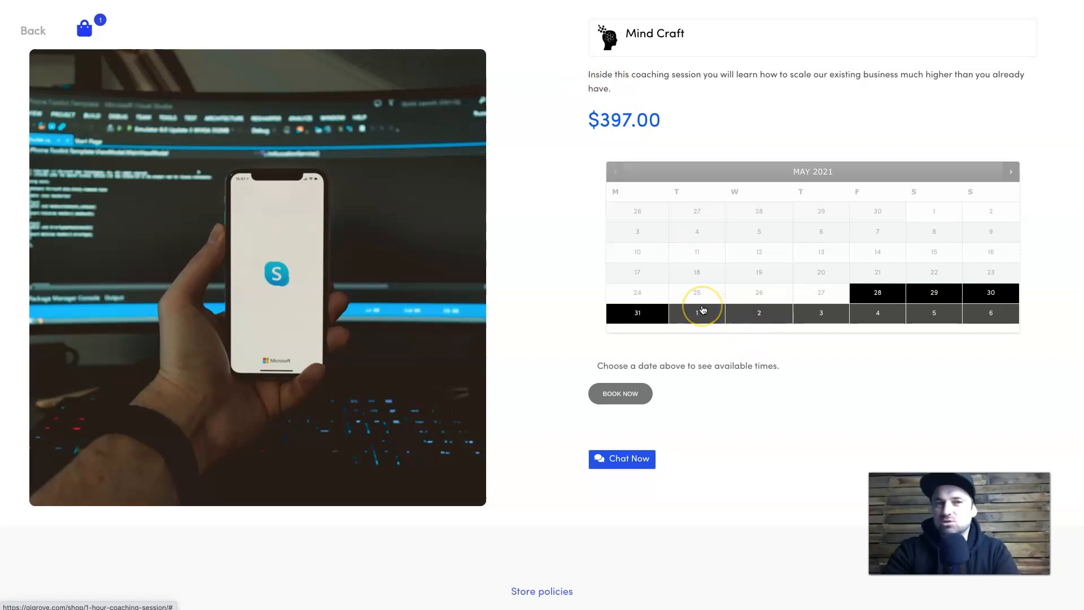
pyautogui.click(741, 312)
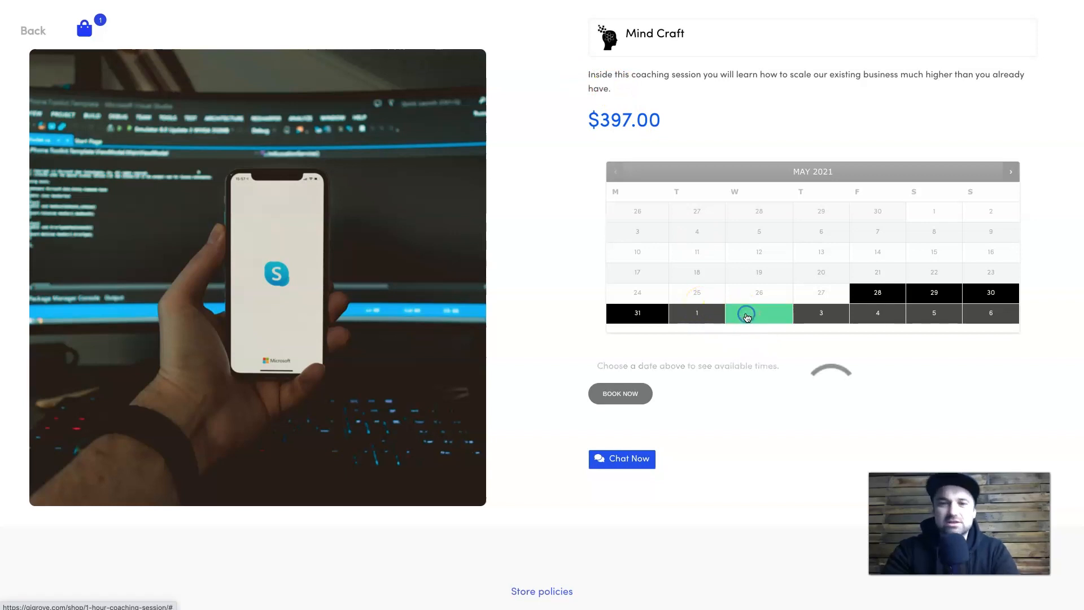
pyautogui.click(686, 366)
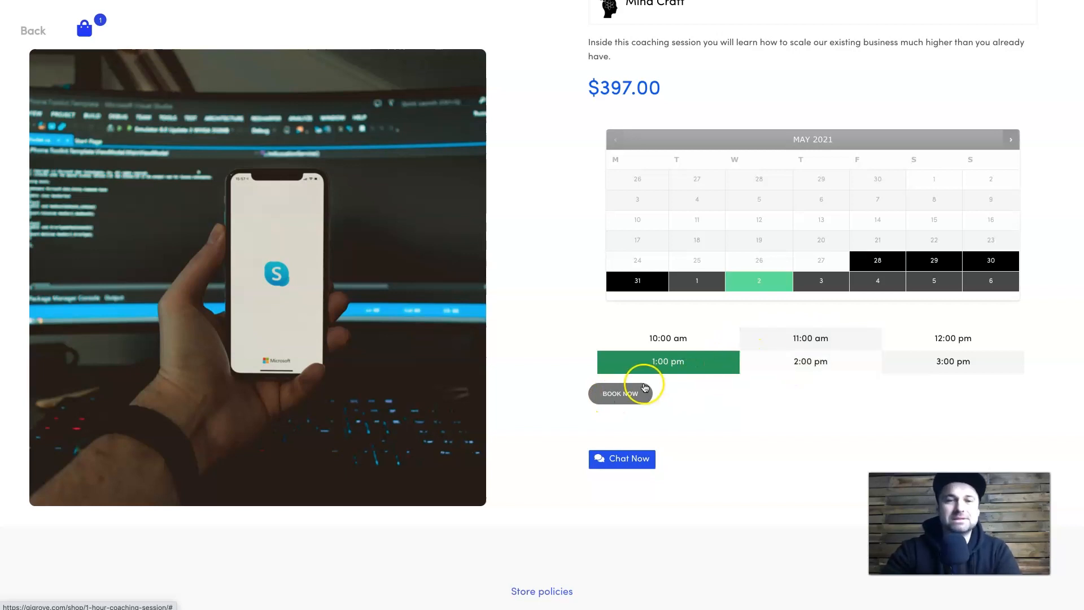
pyautogui.click(622, 394)
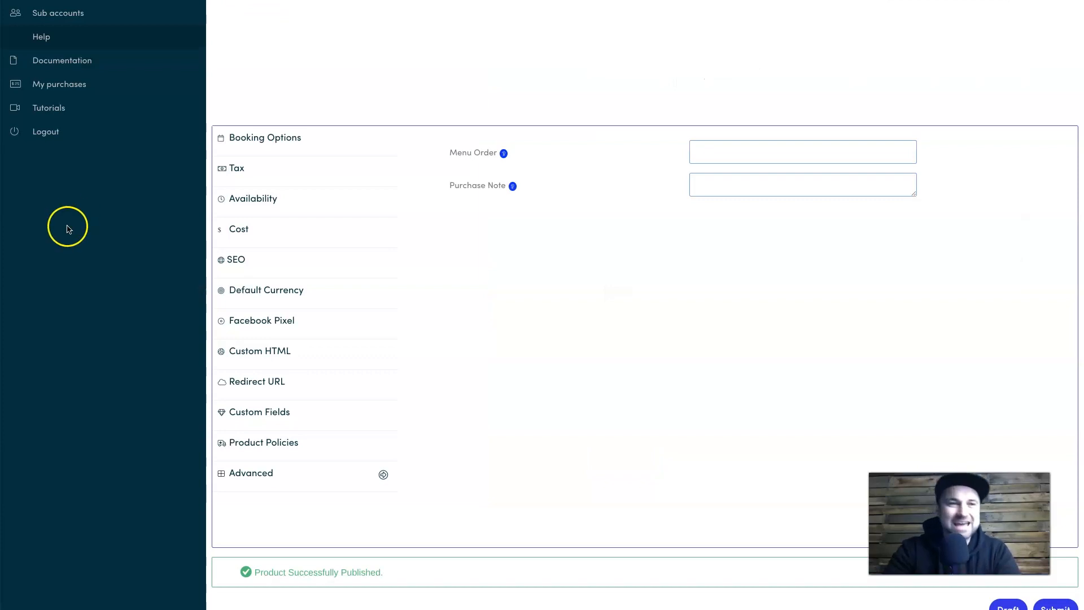
# - Change the 1-hour coaching session's product type from bookable service to Standard Product
pyautogui.scroll(15, 321, 326)
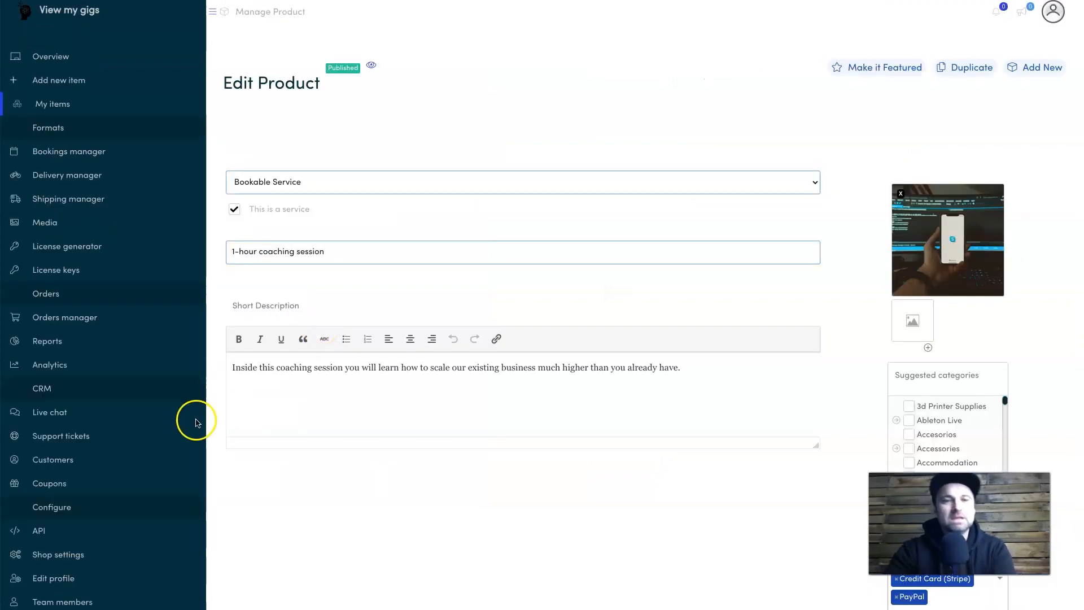
pyautogui.click(520, 183)
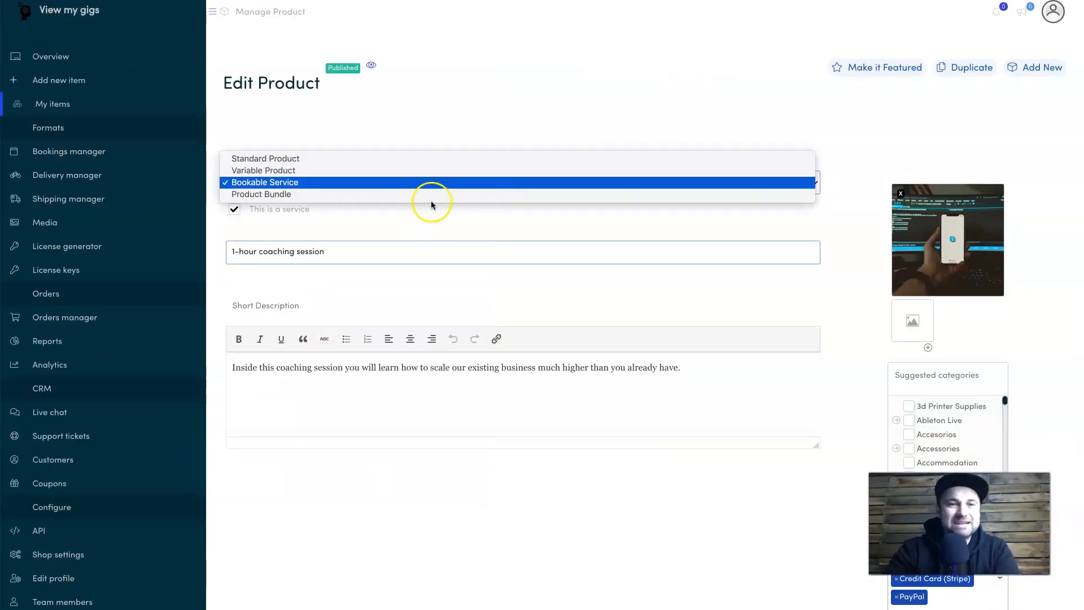
pyautogui.click(309, 159)
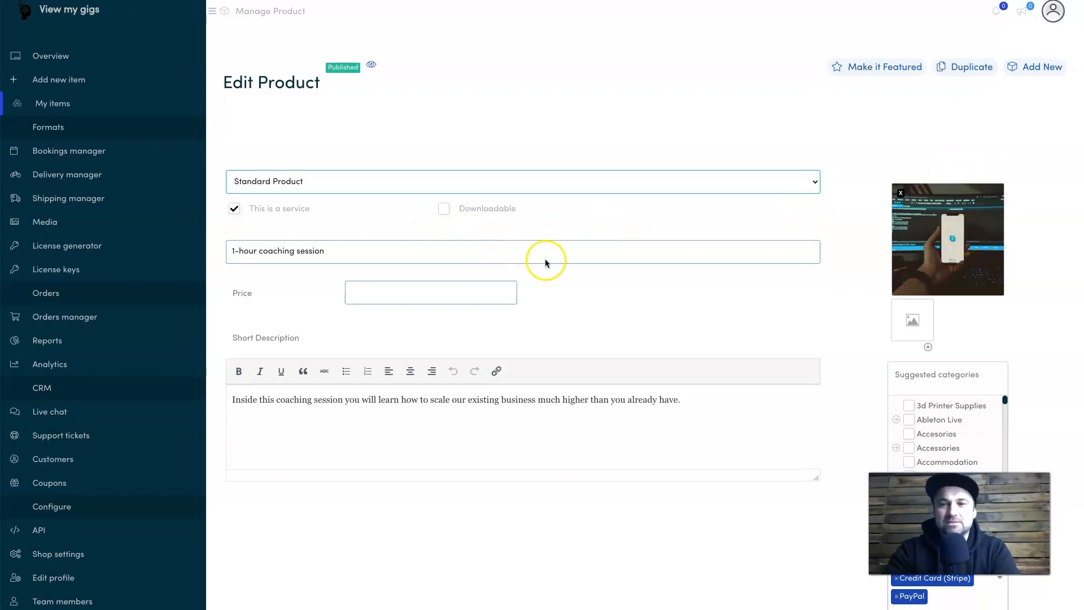
# - Set the 1-hour coaching session's price to 111
pyautogui.scroll(-5, 514, 410)
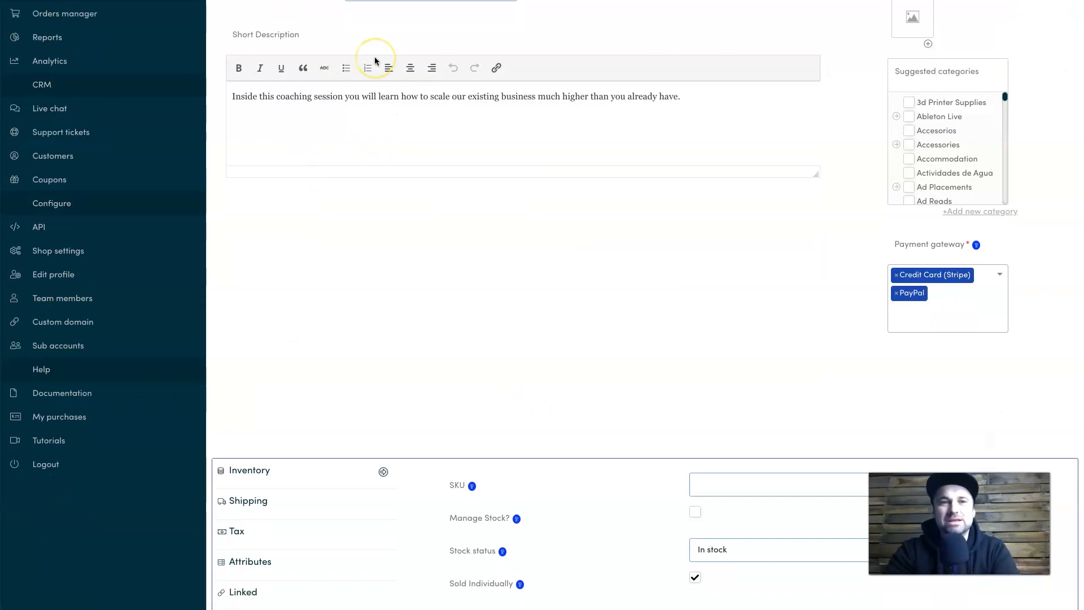
pyautogui.scroll(1, 374, 57)
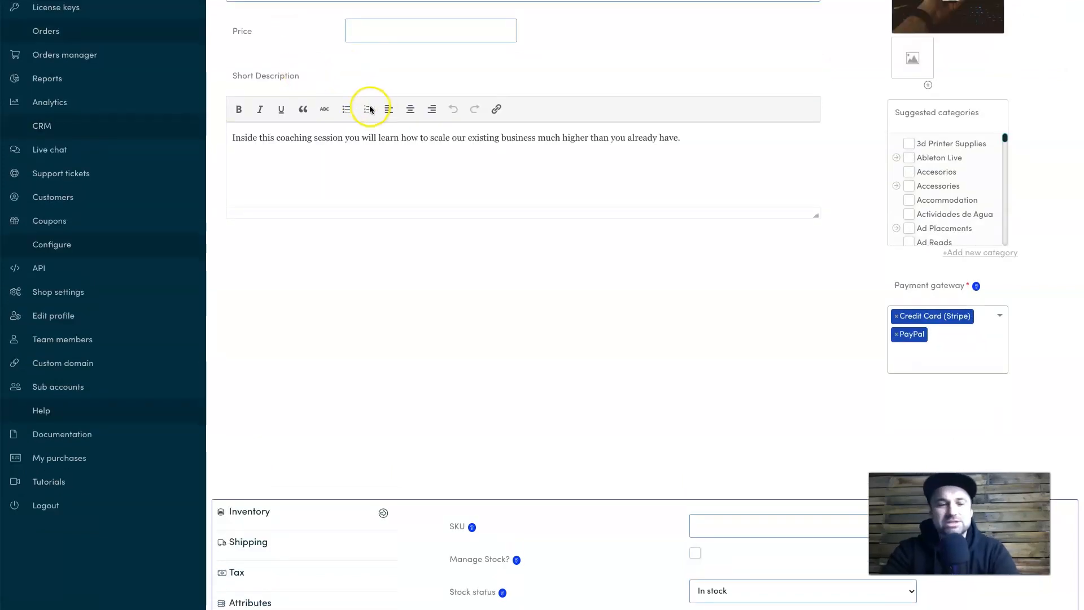
pyautogui.scroll(2, 369, 109)
pyautogui.click(389, 131)
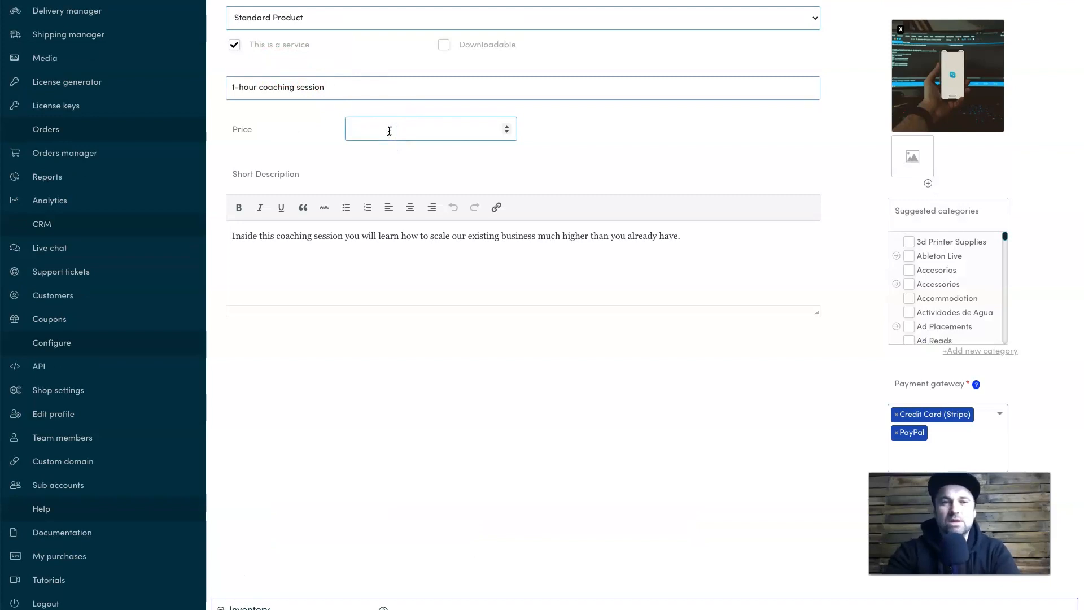
pyautogui.click(529, 151)
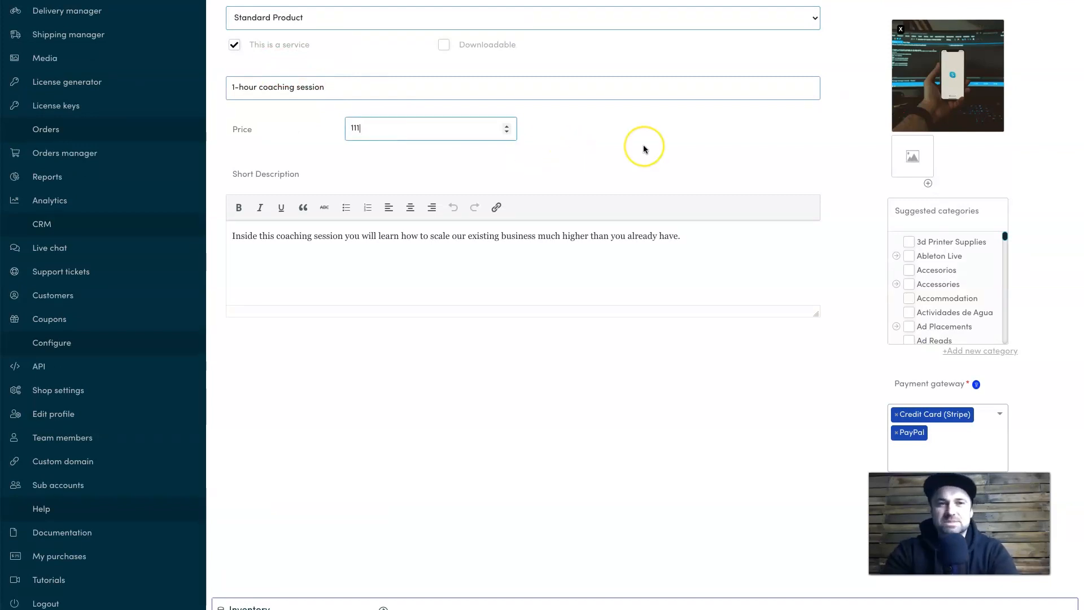
# - Review the coaching session's inventory options, including Sold Individually, and open its shipping settings
pyautogui.scroll(-8, 643, 149)
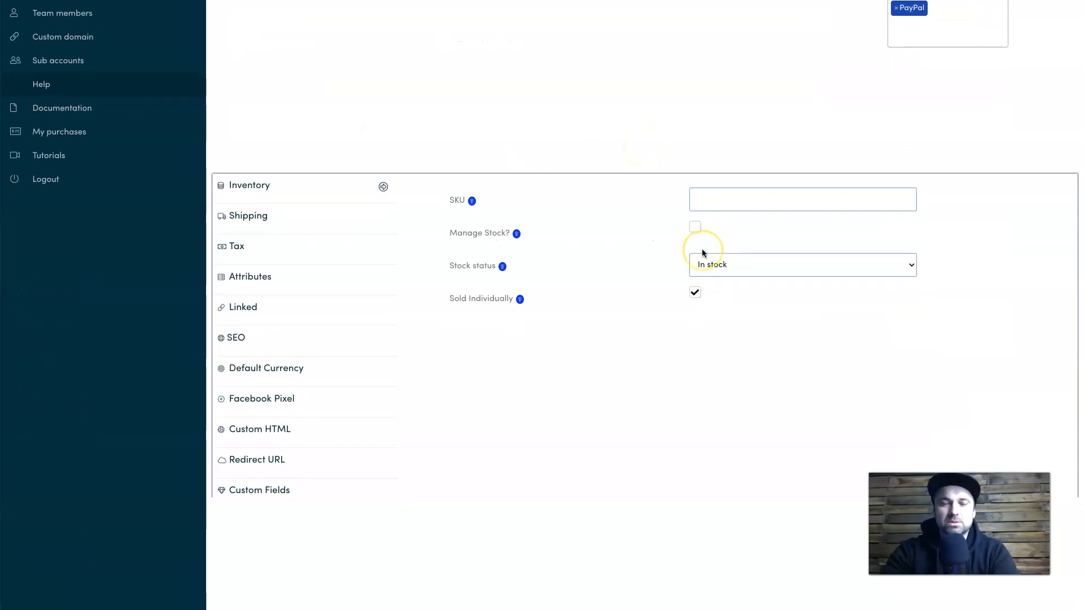
pyautogui.scroll(-2, 367, 214)
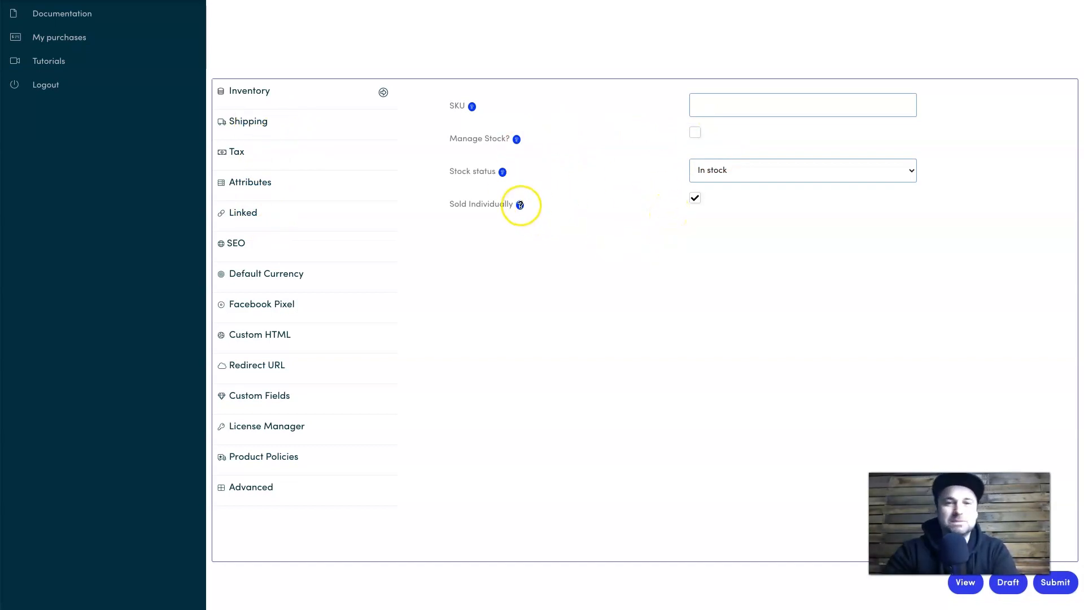
pyautogui.click(302, 125)
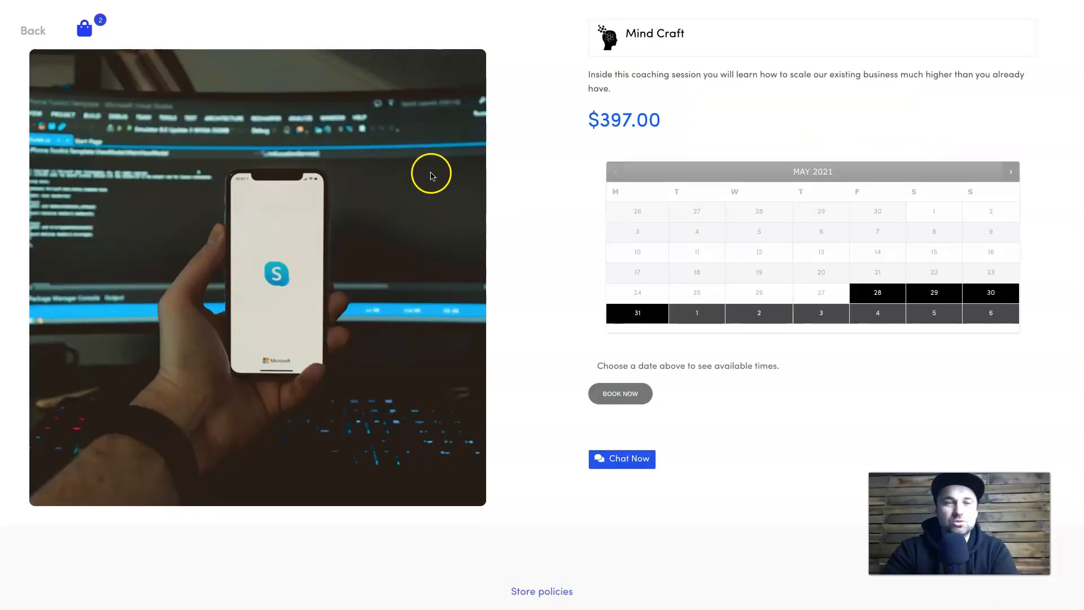
# - Add the updated 1-hour coaching session to the cart from its shop page and open the cart
pyautogui.click(19, 28)
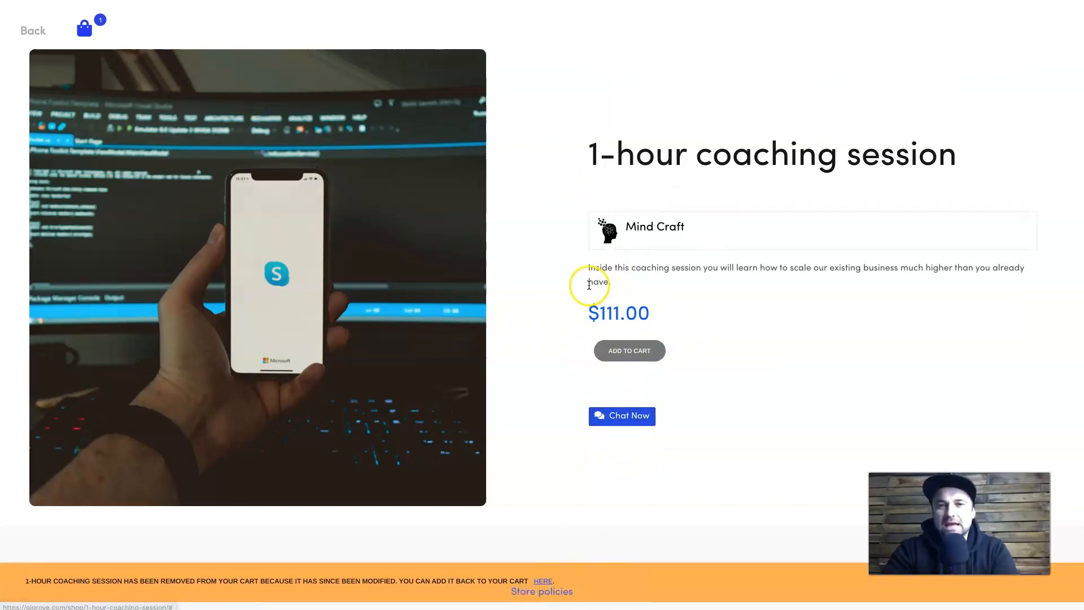
pyautogui.moveTo(589, 271); pyautogui.dragTo(655, 271)
pyautogui.click(653, 286)
pyautogui.click(630, 359)
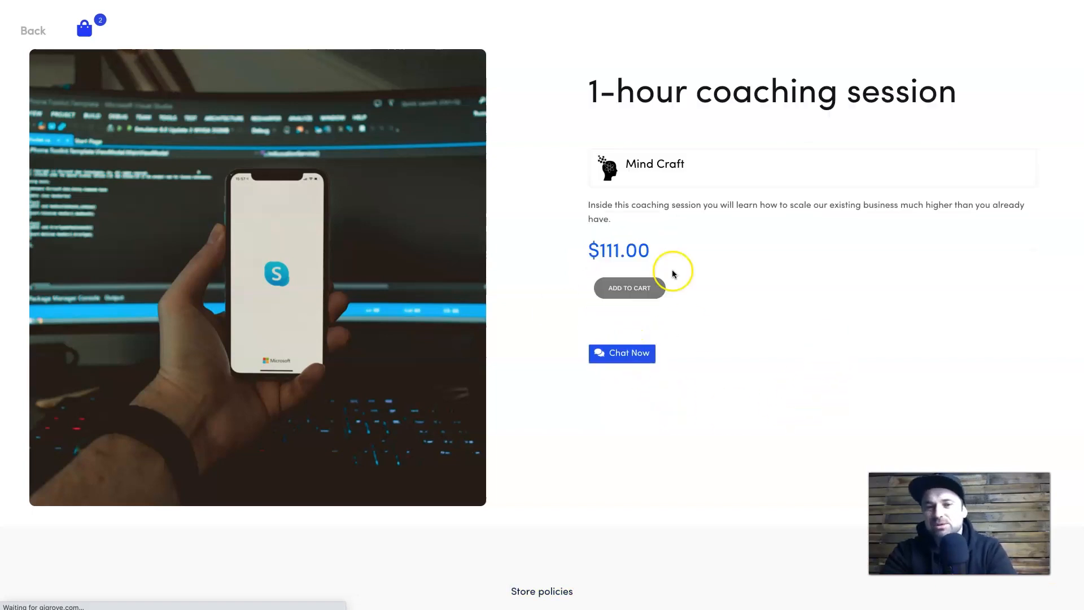
pyautogui.click(90, 32)
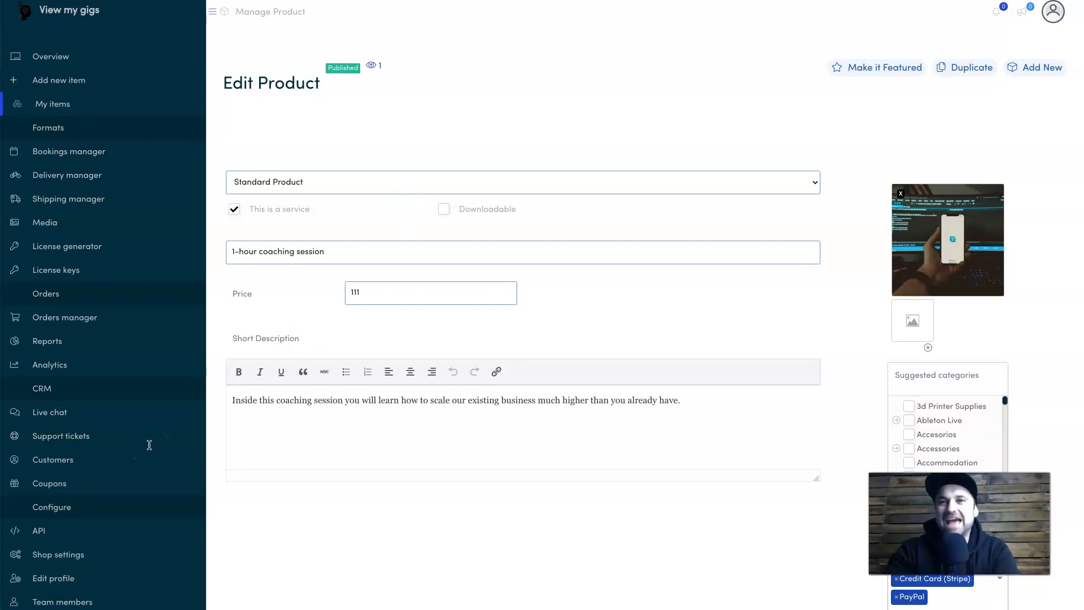
# - Open the custom domain setup instructions and examine the required DNS A record and the domain registration form
pyautogui.scroll(-1, 53, 448)
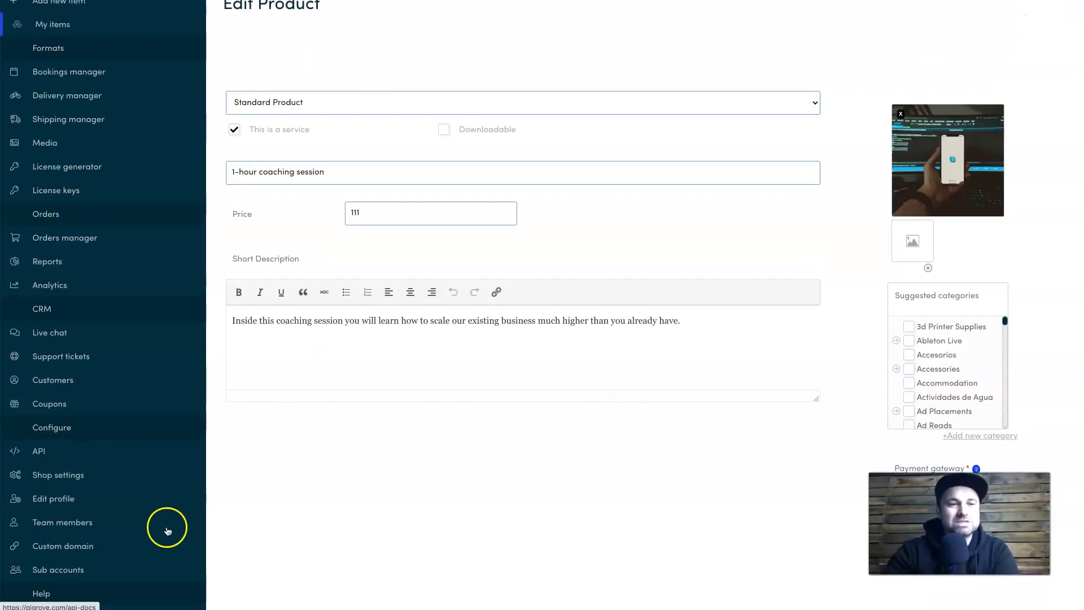
pyautogui.scroll(-1, 78, 544)
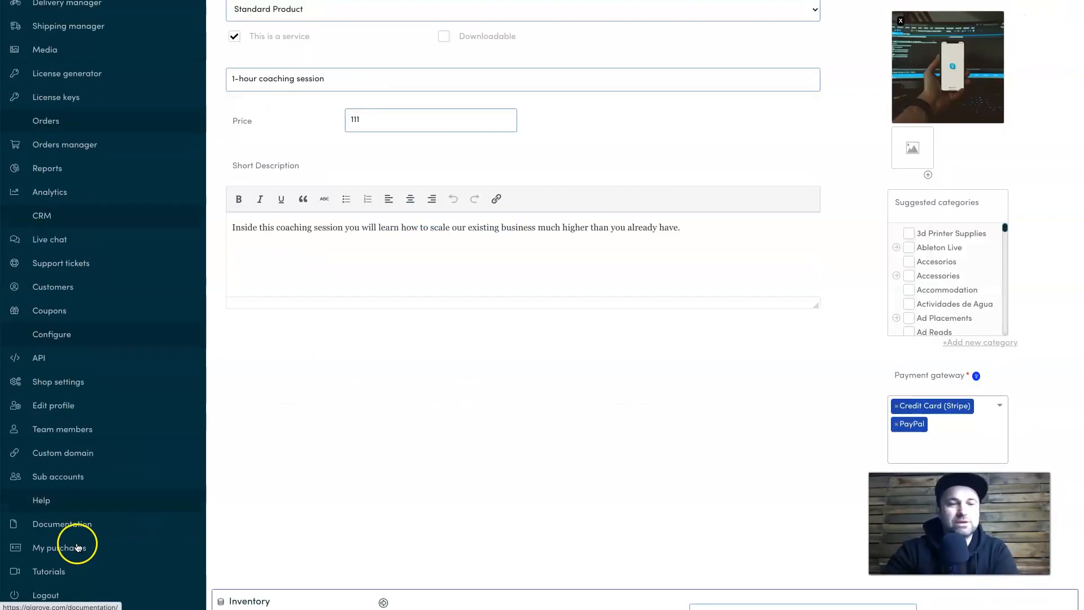
pyautogui.click(72, 455)
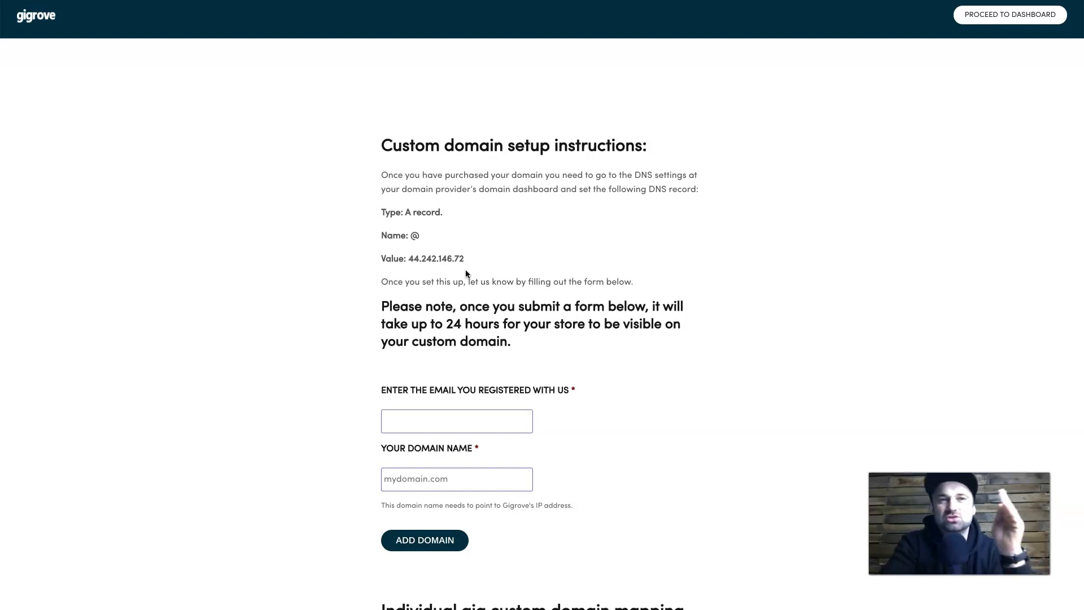
pyautogui.moveTo(464, 260); pyautogui.dragTo(411, 264)
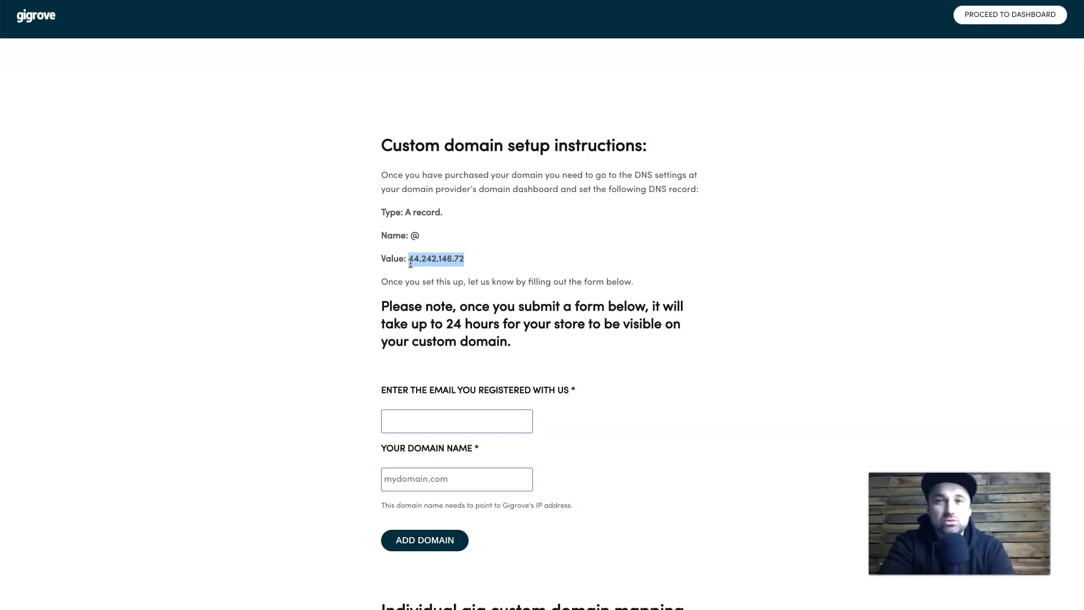
pyautogui.click(449, 279)
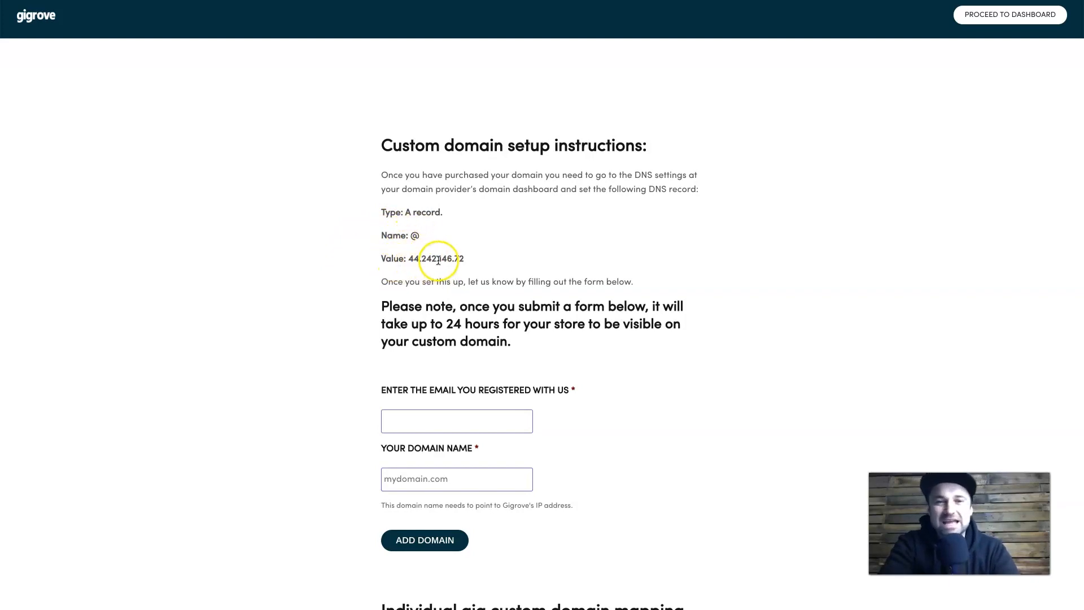
pyautogui.click(418, 474)
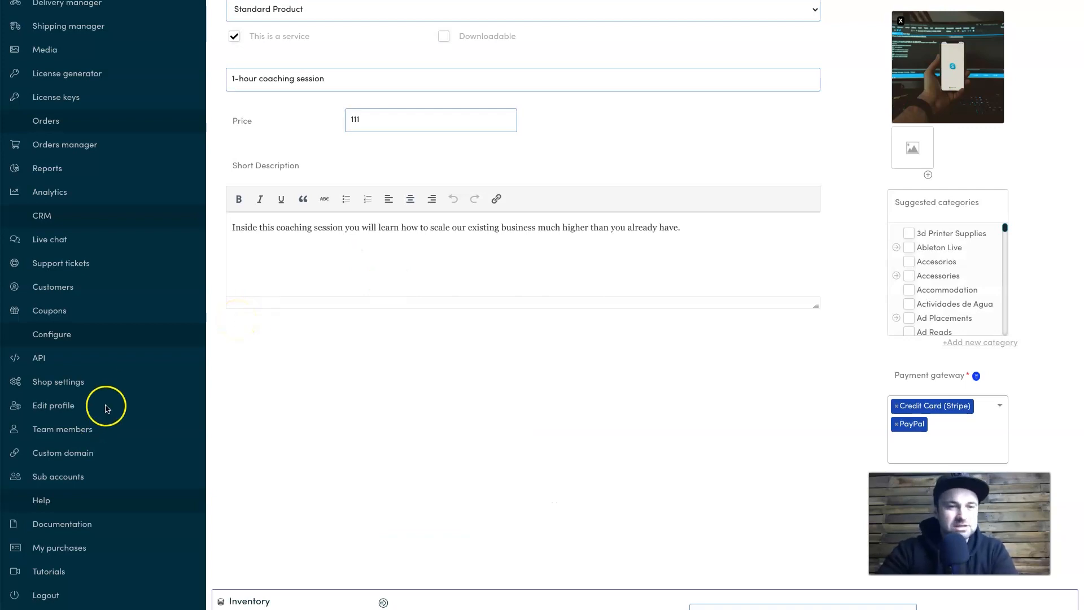
pyautogui.click(261, 377)
pyautogui.click(64, 291)
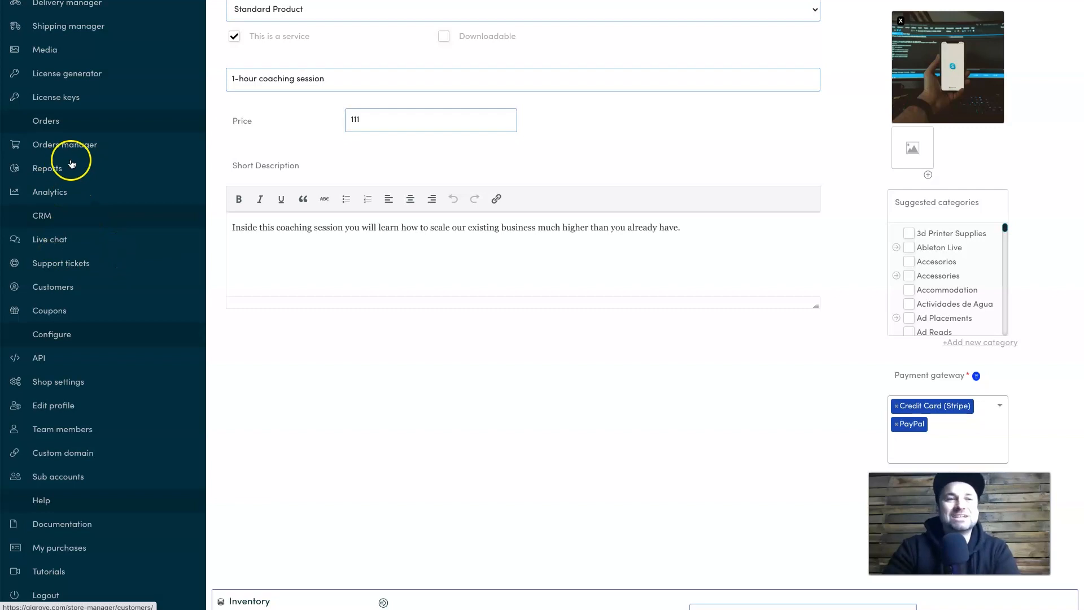
pyautogui.click(141, 462)
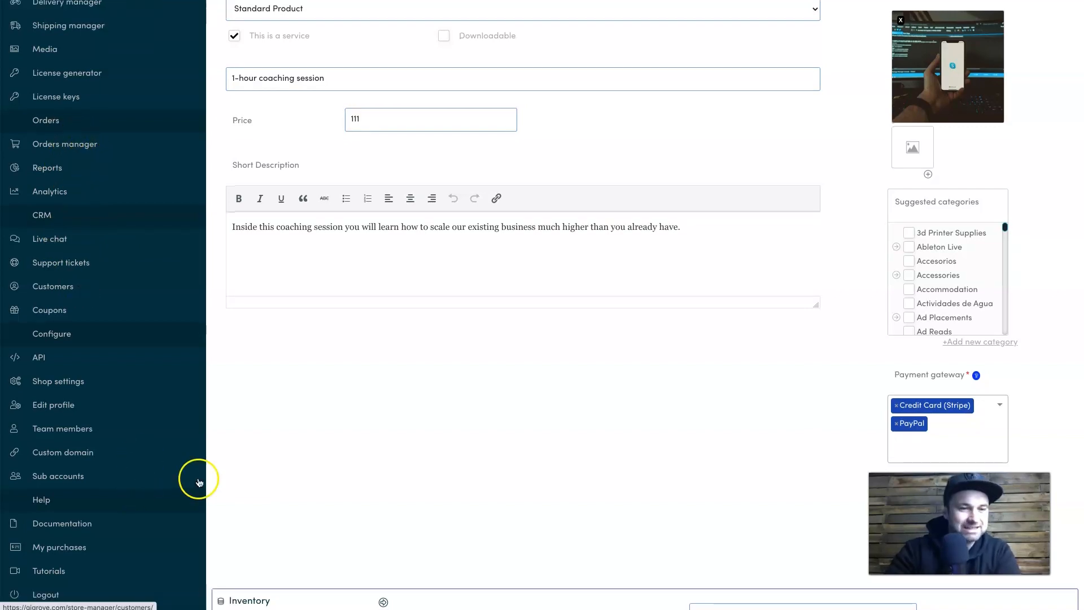
pyautogui.scroll(-1, 121, 375)
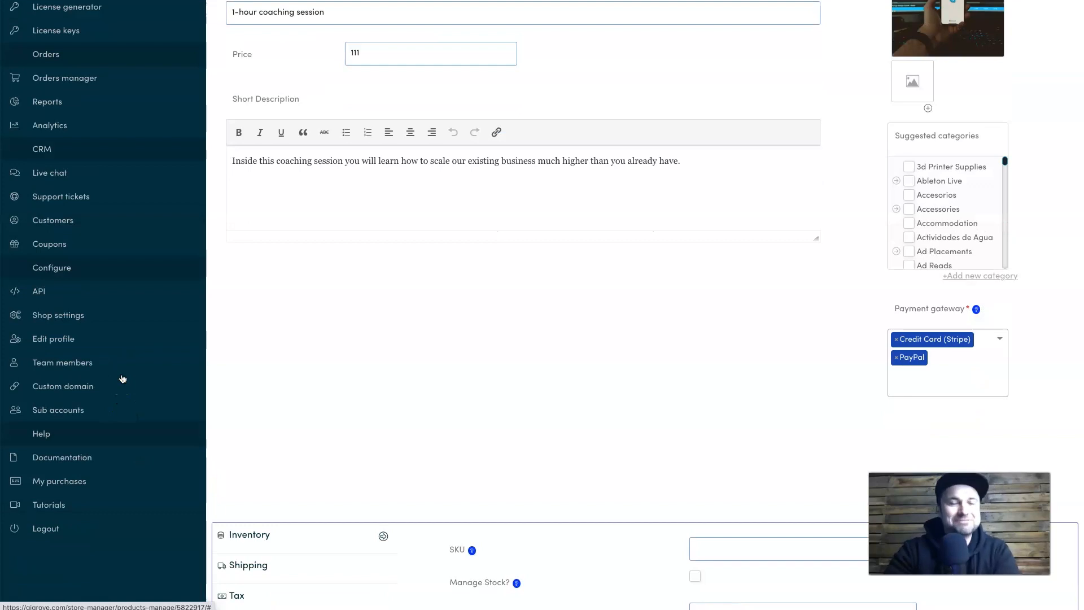
pyautogui.scroll(1, 179, 404)
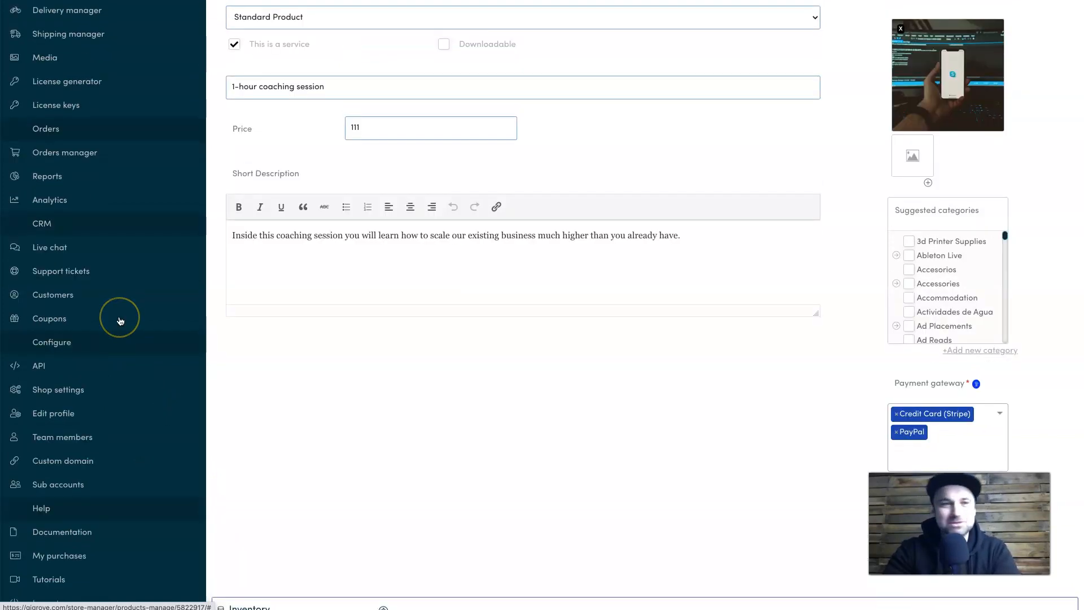
pyautogui.scroll(1, 119, 321)
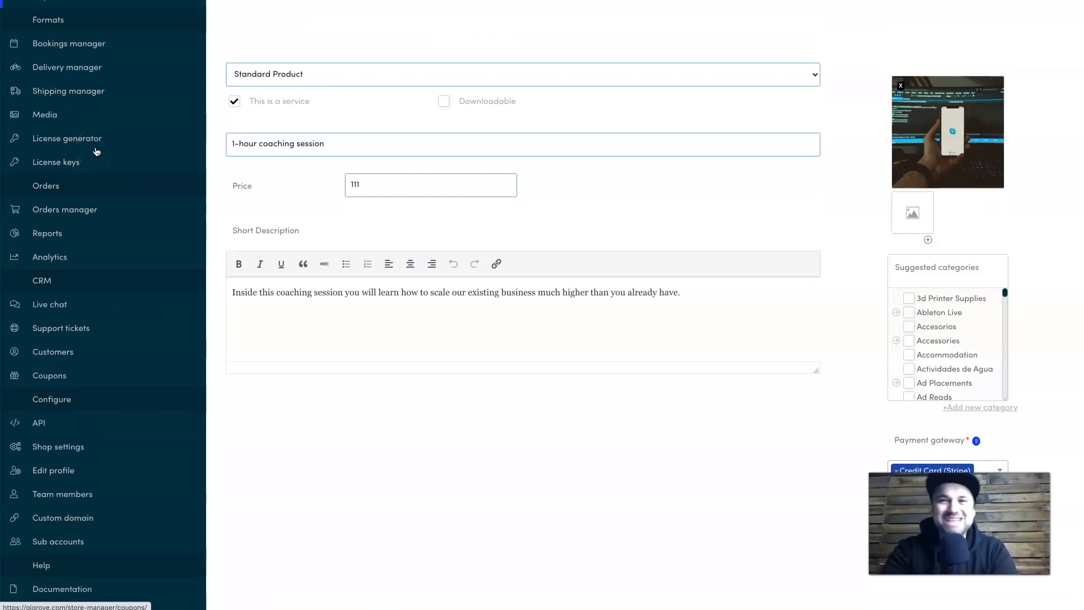
pyautogui.scroll(2, 96, 152)
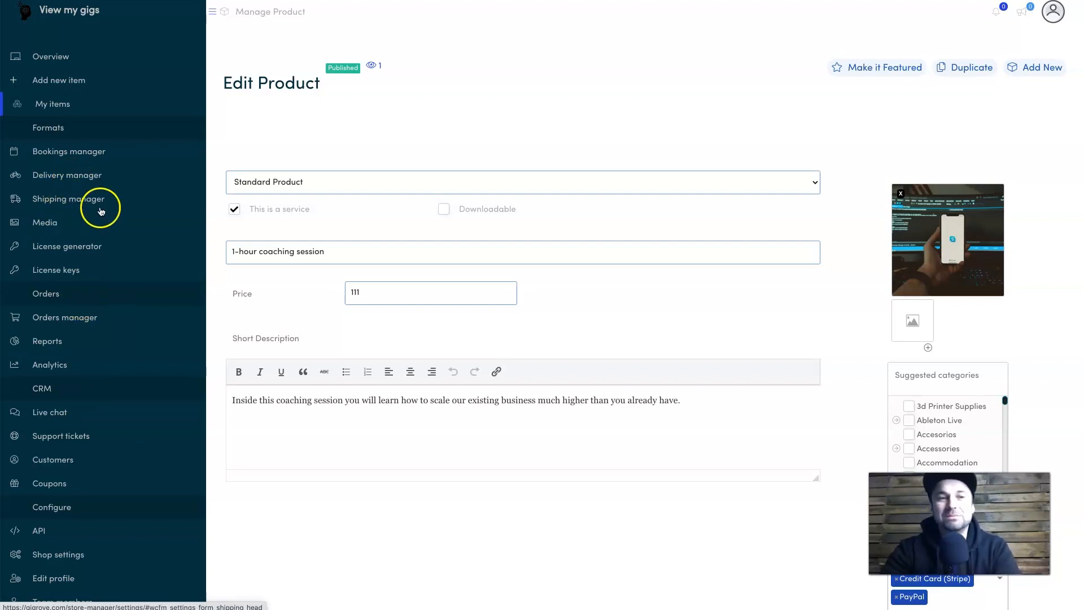
# - Open a blank form for adding a product or service
pyautogui.click(66, 223)
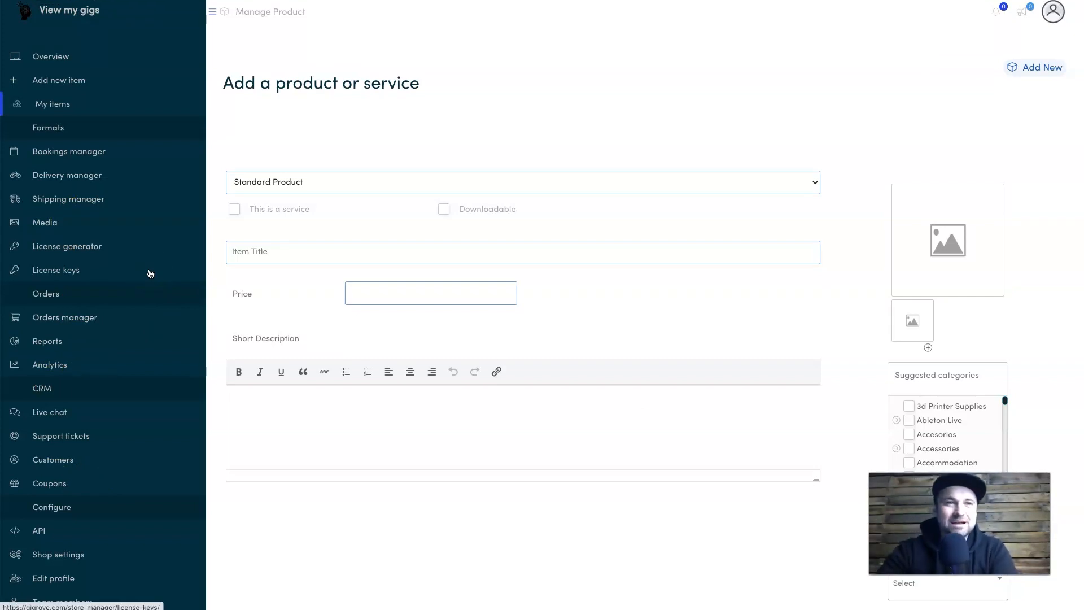
pyautogui.click(243, 29)
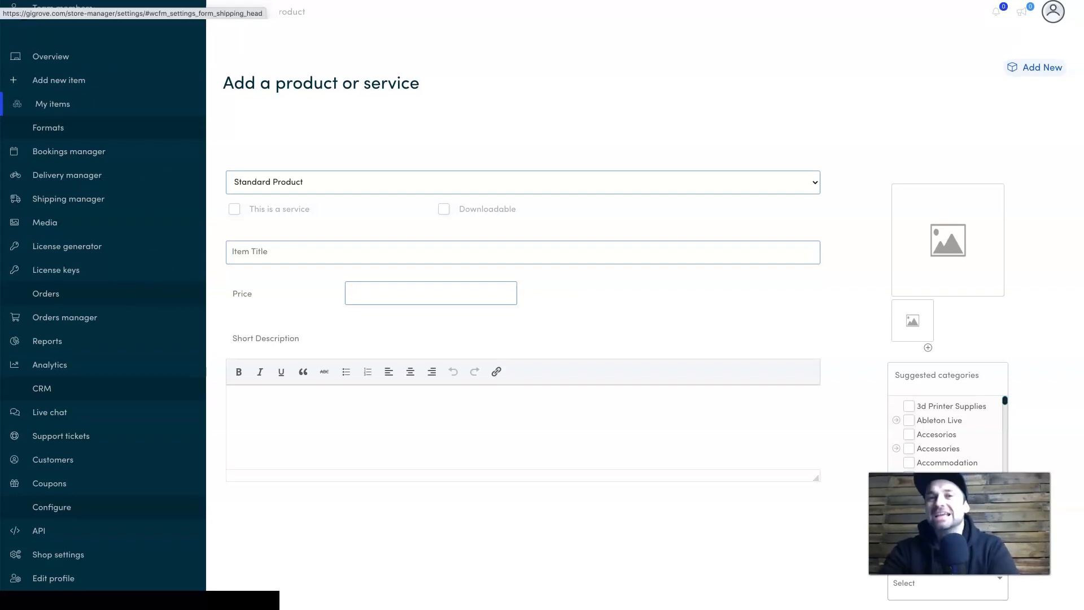